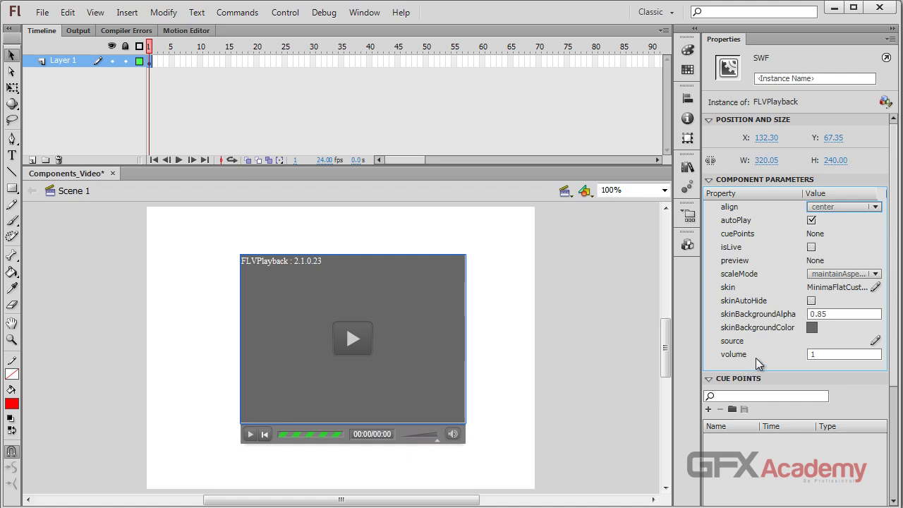
# Move the FLVPlayback component up to about Y 56 and test the movie before assigning a video source.
pyautogui.click(731, 342)
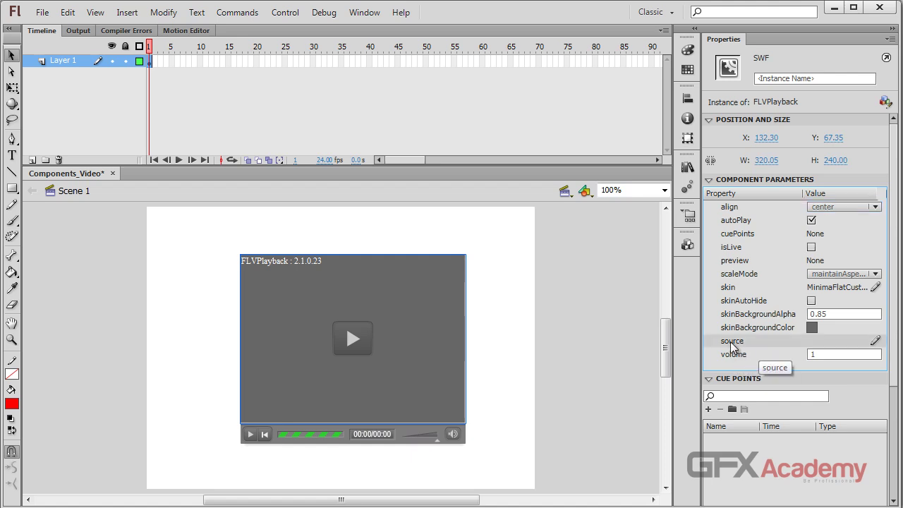
pyautogui.moveTo(393, 367); pyautogui.dragTo(394, 359)
pyautogui.hotkey('ctrl', 'Return')
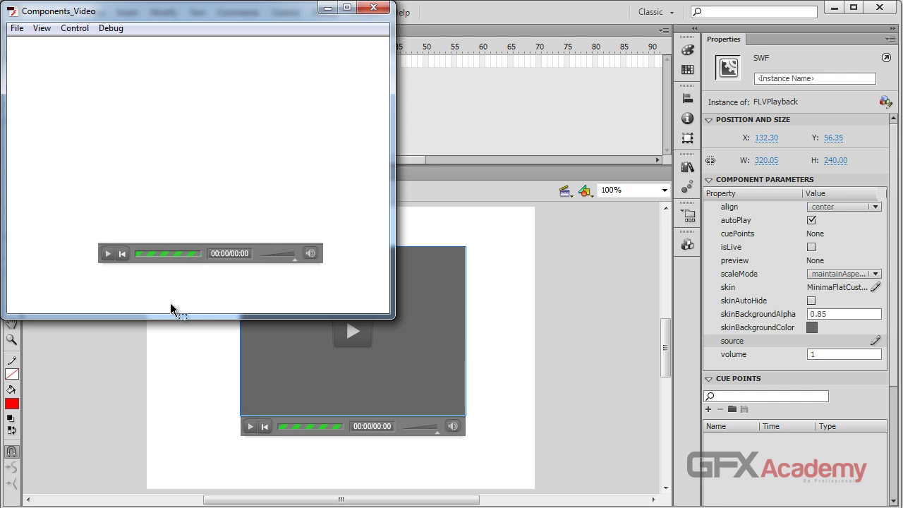
pyautogui.moveTo(235, 19); pyautogui.dragTo(323, 53)
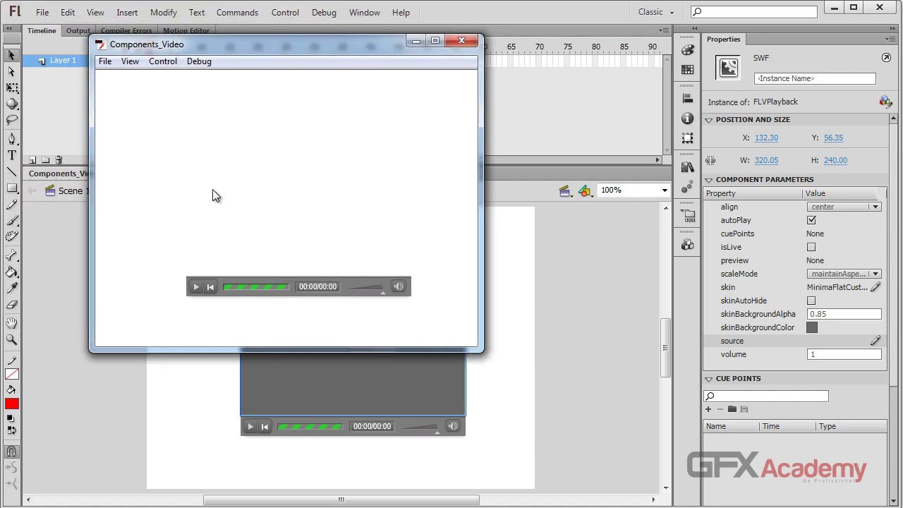
pyautogui.click(464, 42)
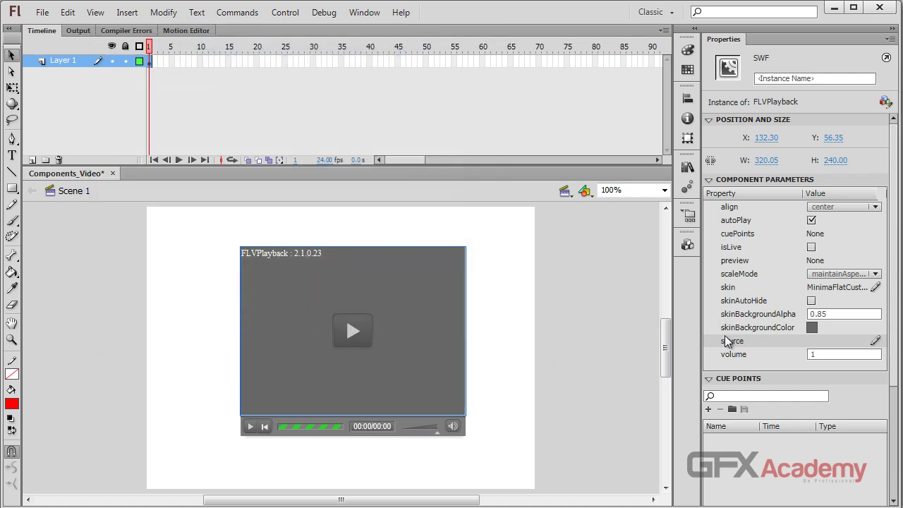
# Set the FLVPlayback component's skinBackgroundColor to black and test the movie.
pyautogui.click(814, 333)
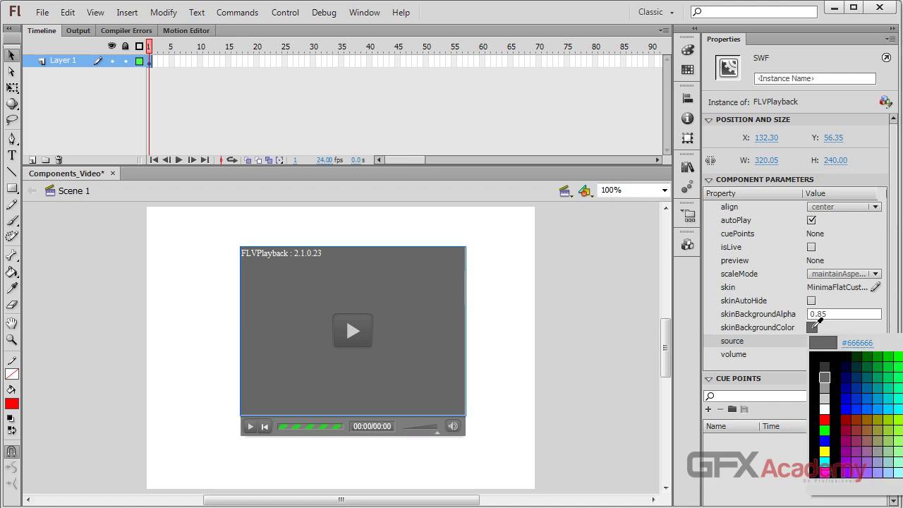
pyautogui.click(825, 356)
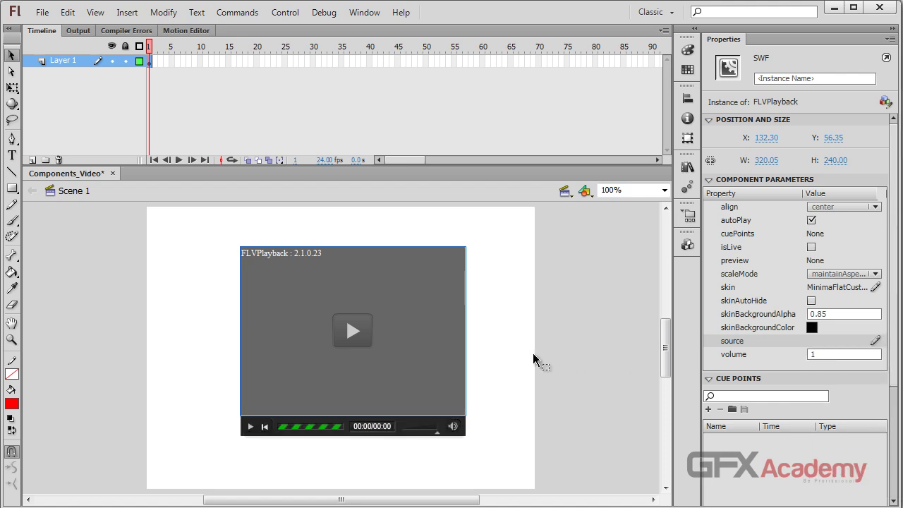
pyautogui.hotkey('ctrl', 'Return')
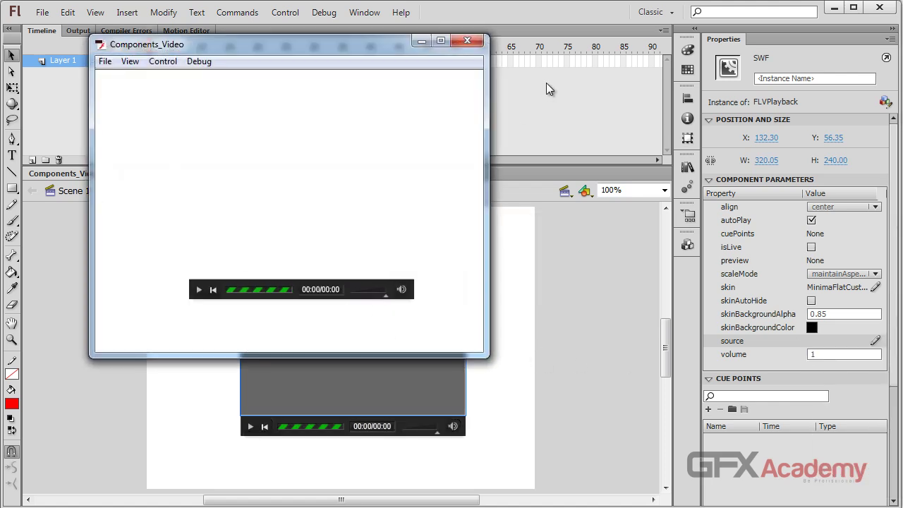
pyautogui.click(467, 41)
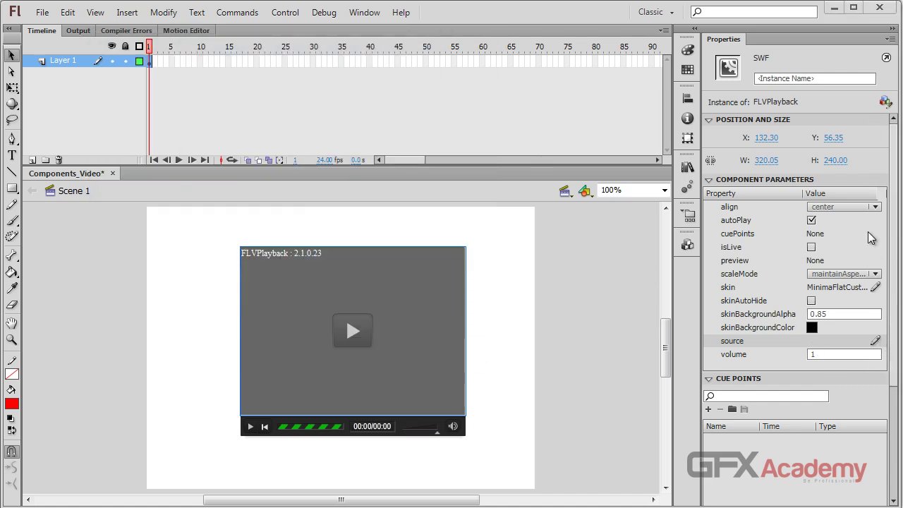
# Start choosing the component's source video and browse to the Freelearns.com_flash CS5 folder inside GFXacademy Courses on SAMSUNG (H:).
pyautogui.click(875, 342)
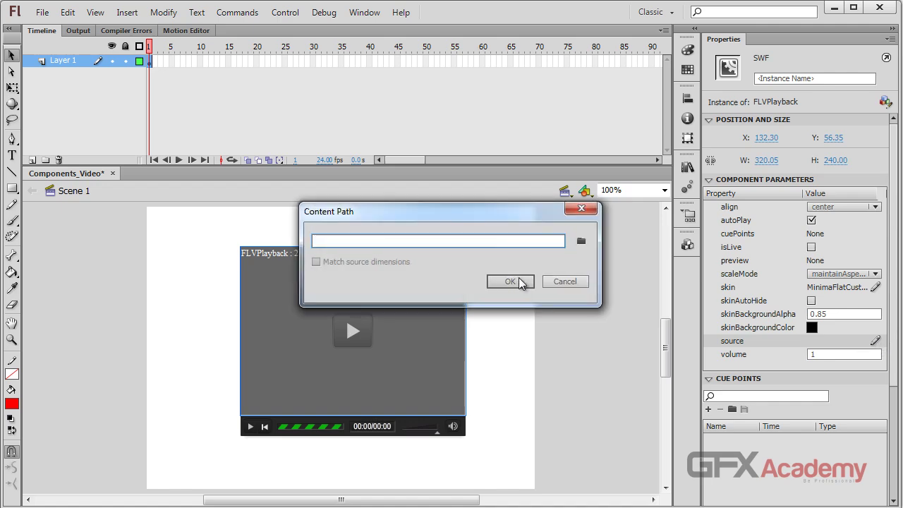
pyautogui.click(583, 242)
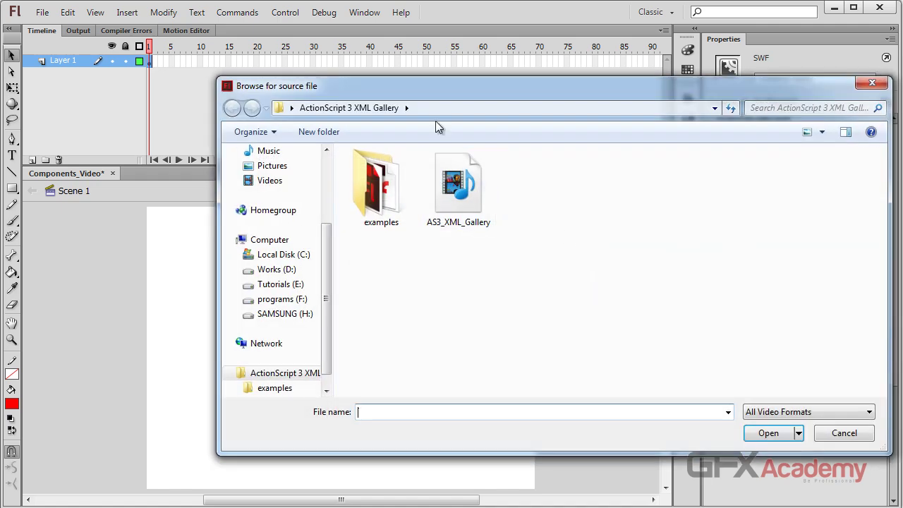
pyautogui.click(275, 269)
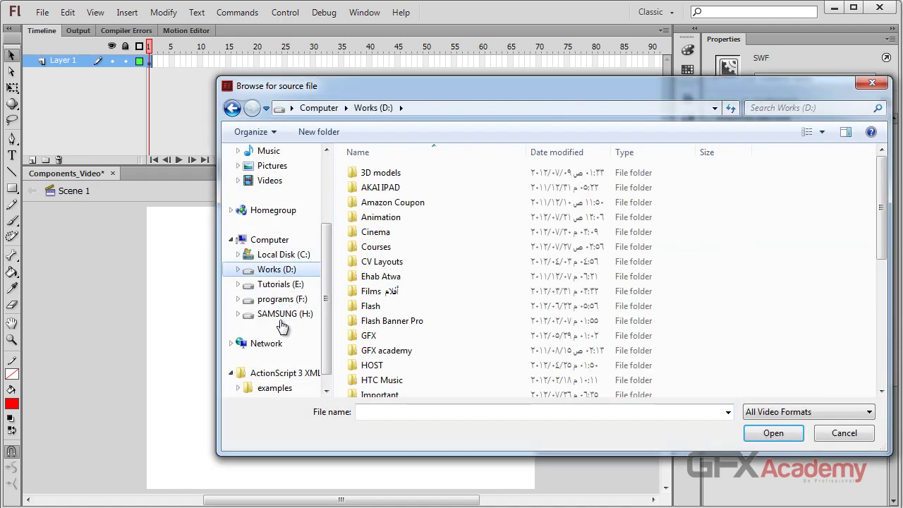
pyautogui.click(286, 315)
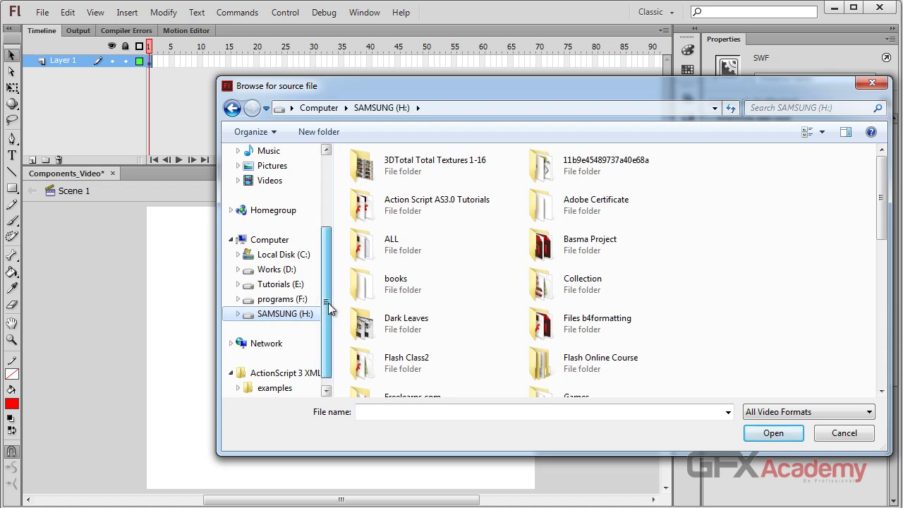
pyautogui.press('g')
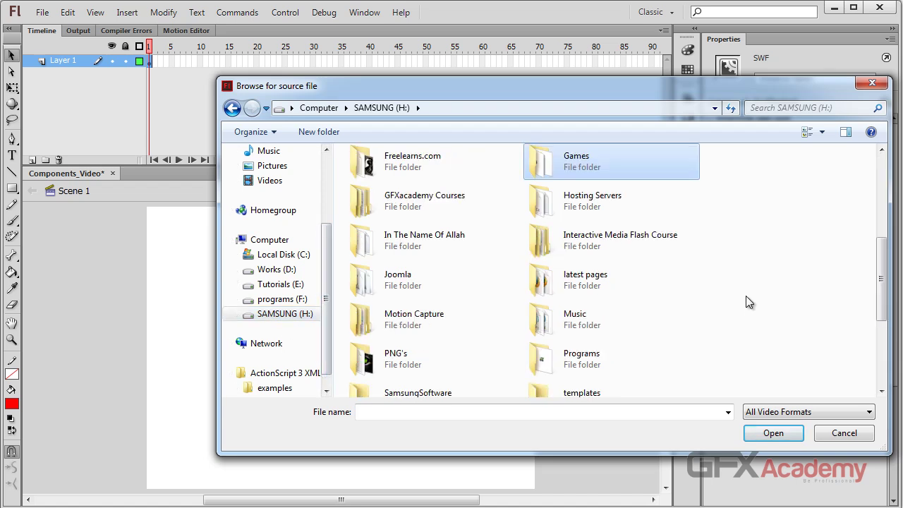
pyautogui.doubleClick(496, 198)
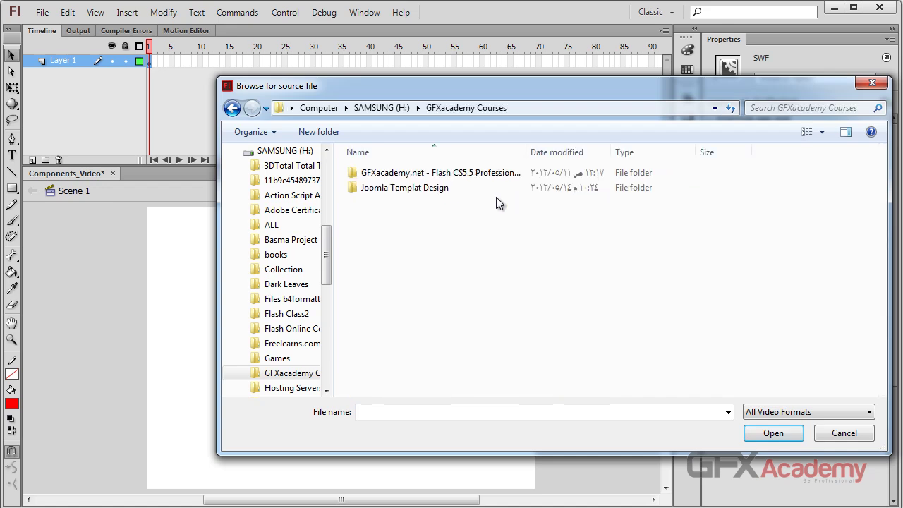
pyautogui.doubleClick(459, 173)
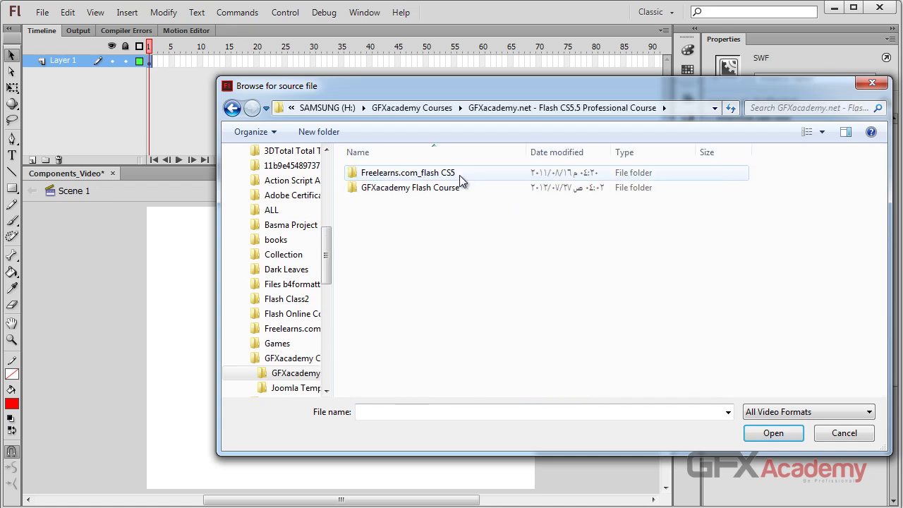
pyautogui.doubleClick(453, 176)
# Set the source to the SHOW REEL ANIMATION 2009 BLUR STUDIOS video from 8- Components_Video inside 19- Components, matching source dimensions.
pyautogui.click(460, 356)
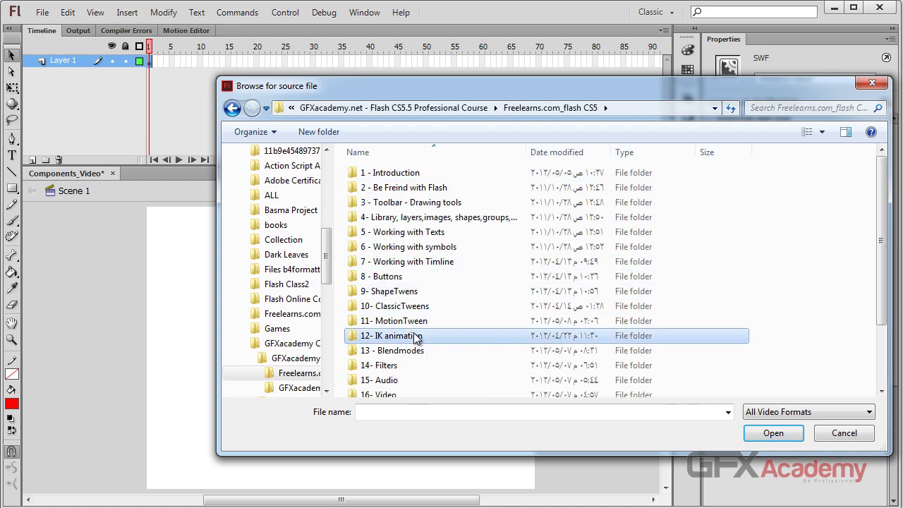
pyautogui.scroll(-3, 416, 350)
pyautogui.doubleClick(413, 359)
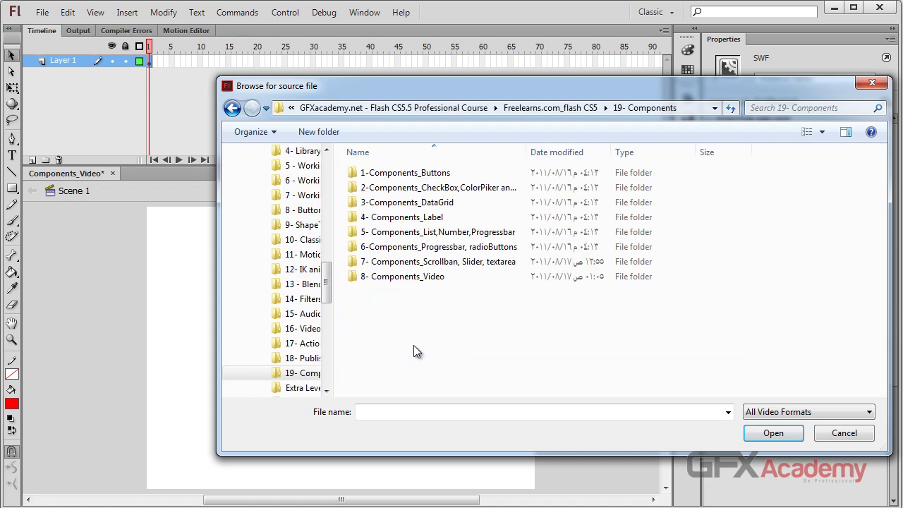
pyautogui.click(414, 277)
pyautogui.doubleClick(414, 278)
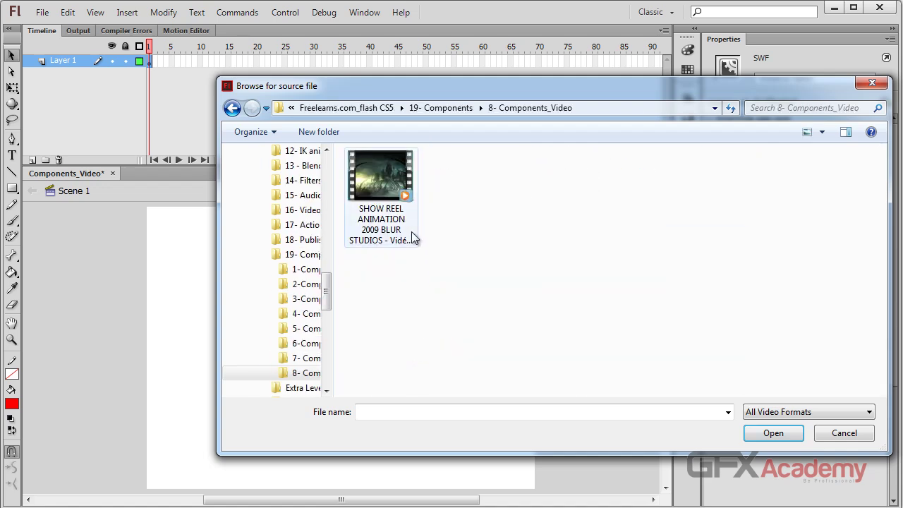
pyautogui.doubleClick(376, 188)
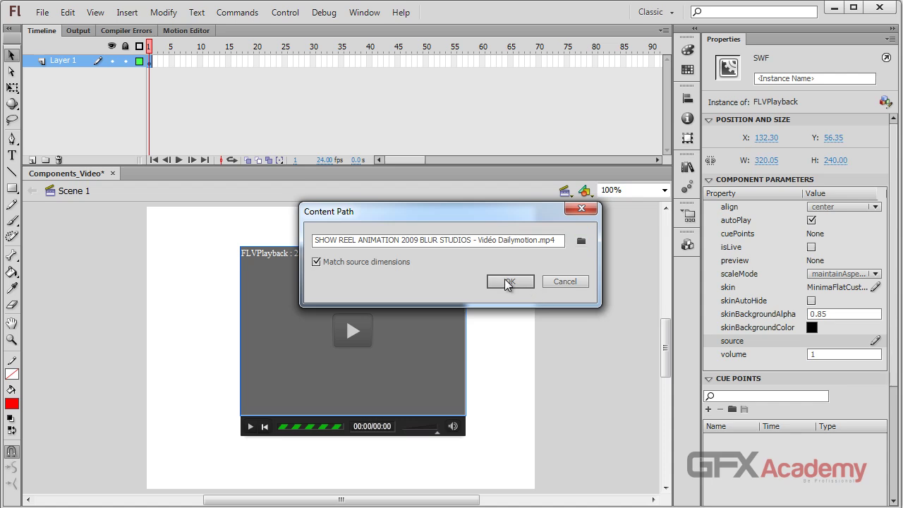
pyautogui.click(509, 282)
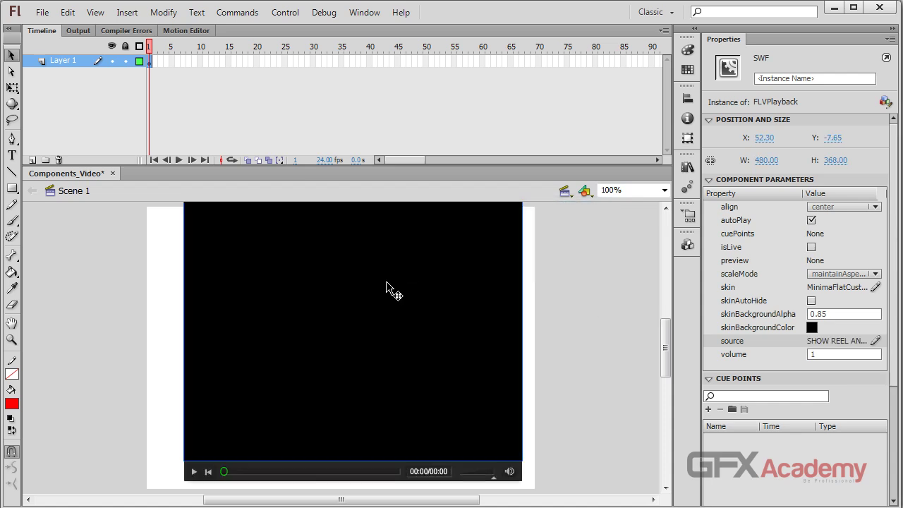
# Shift the video player to about X 46 and preview the playing video in a test of the movie.
pyautogui.moveTo(402, 336); pyautogui.dragTo(398, 336)
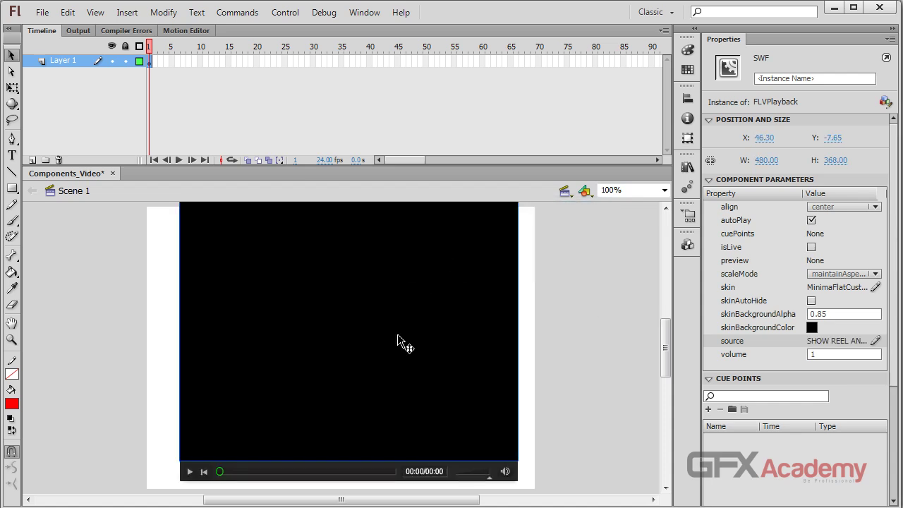
pyautogui.hotkey('ctrl', 'Return')
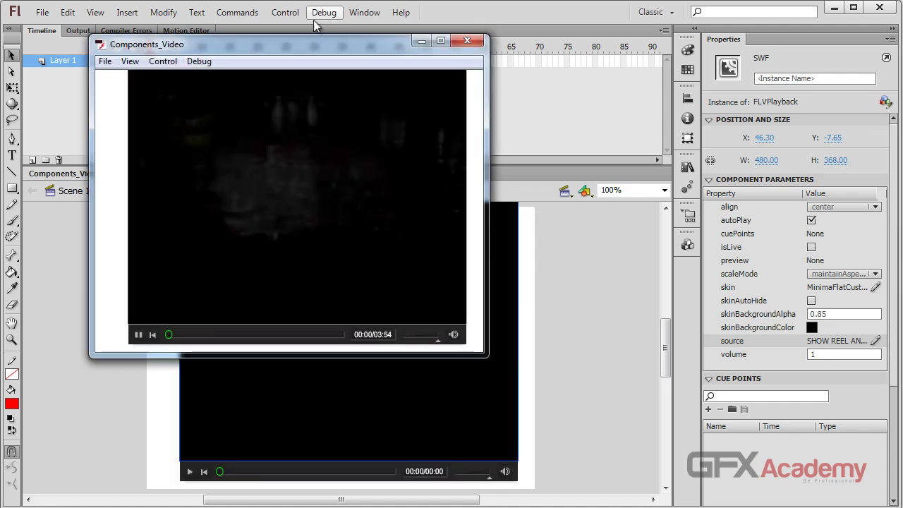
pyautogui.moveTo(309, 41); pyautogui.dragTo(396, 48)
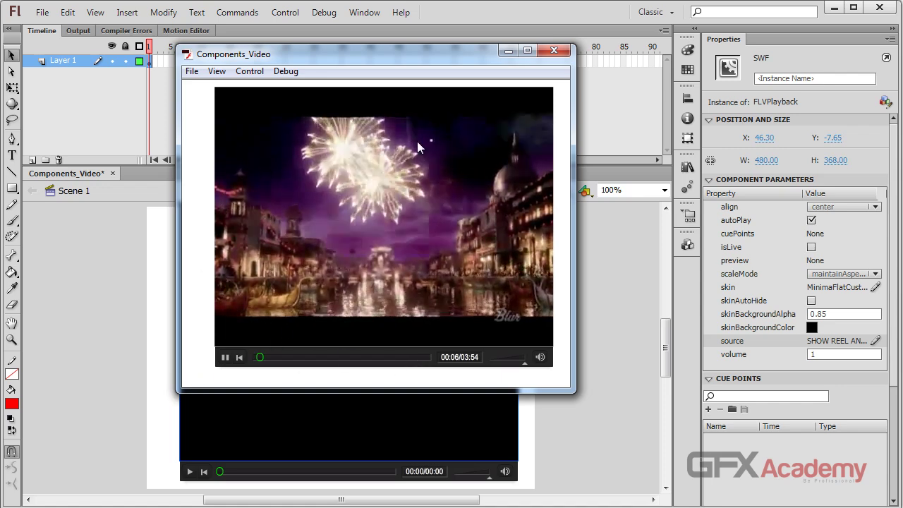
pyautogui.click(553, 51)
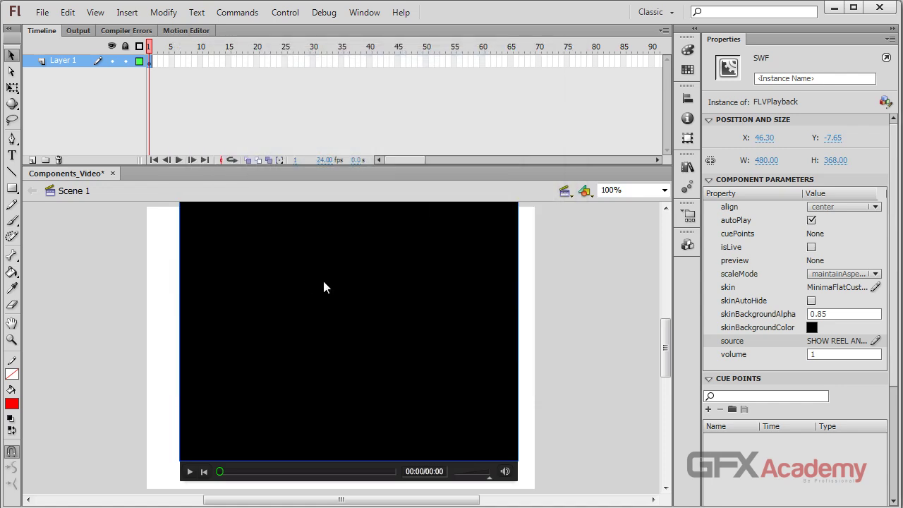
# Center the video player horizontally and vertically on the stage and test the movie.
pyautogui.moveTo(325, 287)
pyautogui.mouseDown()
pyautogui.moveTo(317, 306)
pyautogui.moveTo(316, 283)
pyautogui.moveTo(324, 294)
pyautogui.mouseUp()
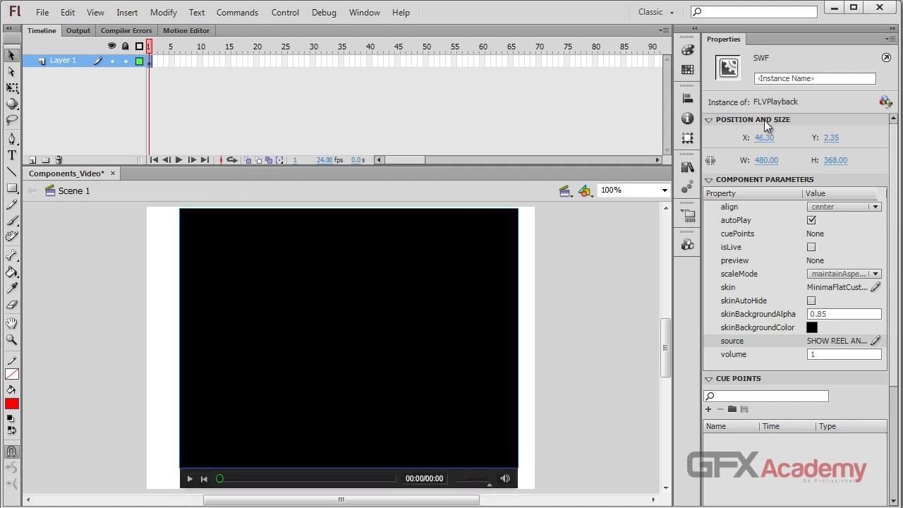
pyautogui.click(687, 98)
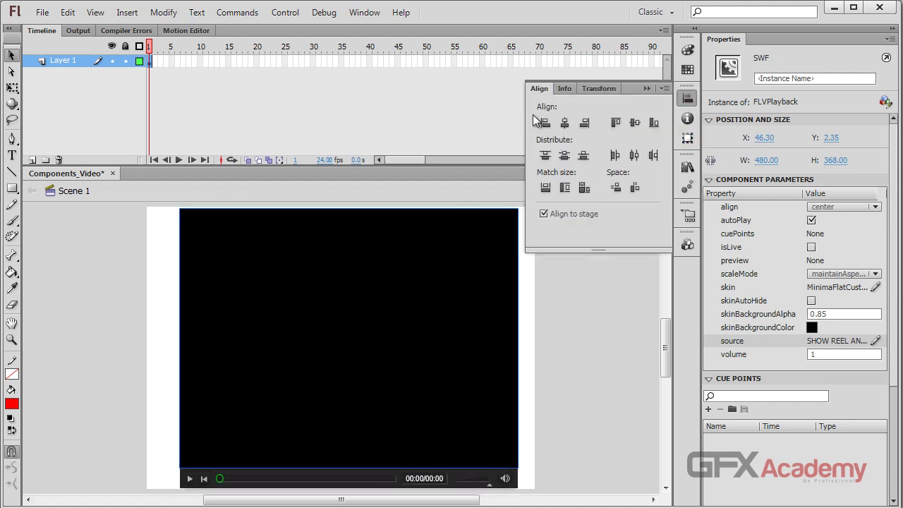
pyautogui.click(562, 124)
pyautogui.click(636, 123)
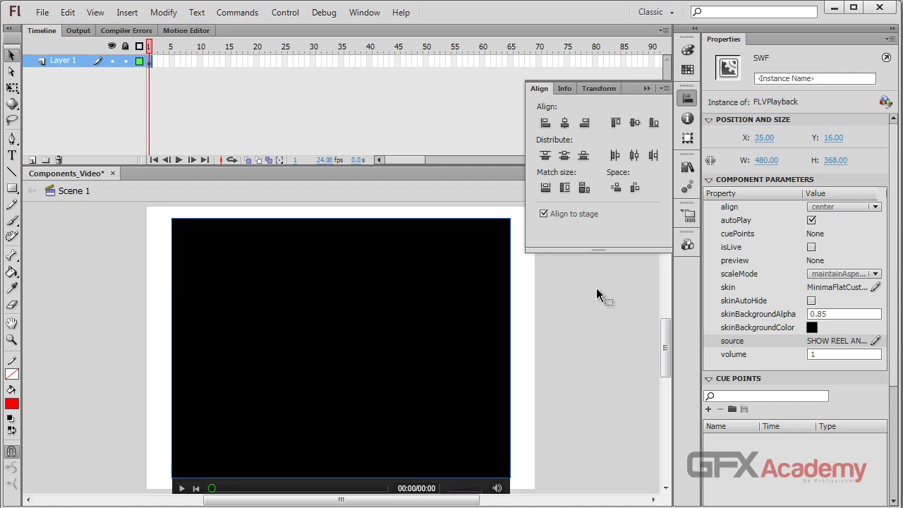
pyautogui.click(581, 368)
pyautogui.hotkey('ctrl', 'Return')
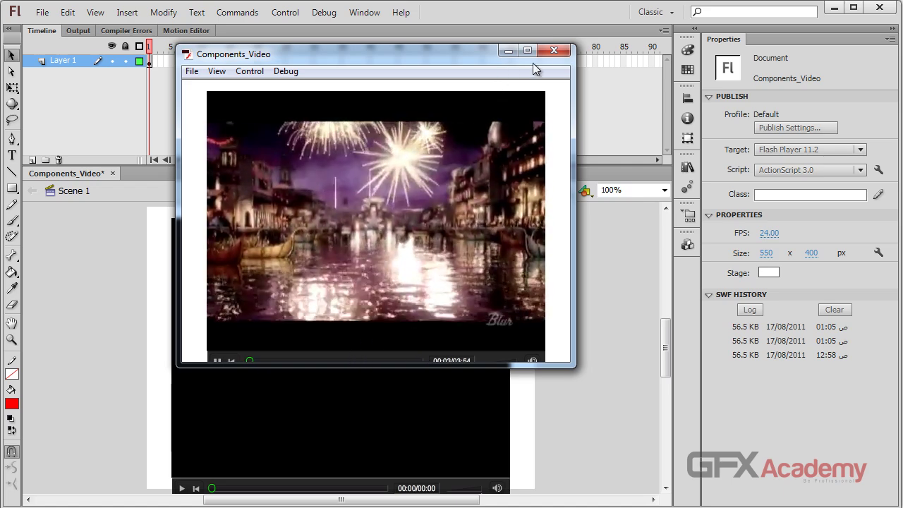
pyautogui.click(554, 50)
# Nudge the video player up on the stage to Y 2.
pyautogui.click(337, 347)
pyautogui.press('Up')
pyautogui.press('Up')
pyautogui.press('Up')
pyautogui.press('Up')
pyautogui.press('Up')
pyautogui.press('Up')
pyautogui.press('Up')
pyautogui.press('Up')
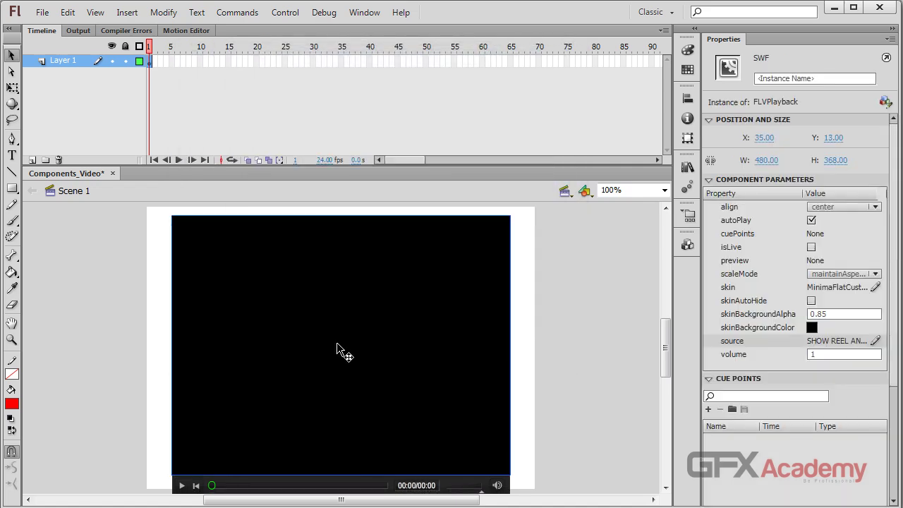
pyautogui.press('Up')
pyautogui.press('Up')
pyautogui.press('Up')
pyautogui.press('Up')
pyautogui.press('Up')
pyautogui.press('Up')
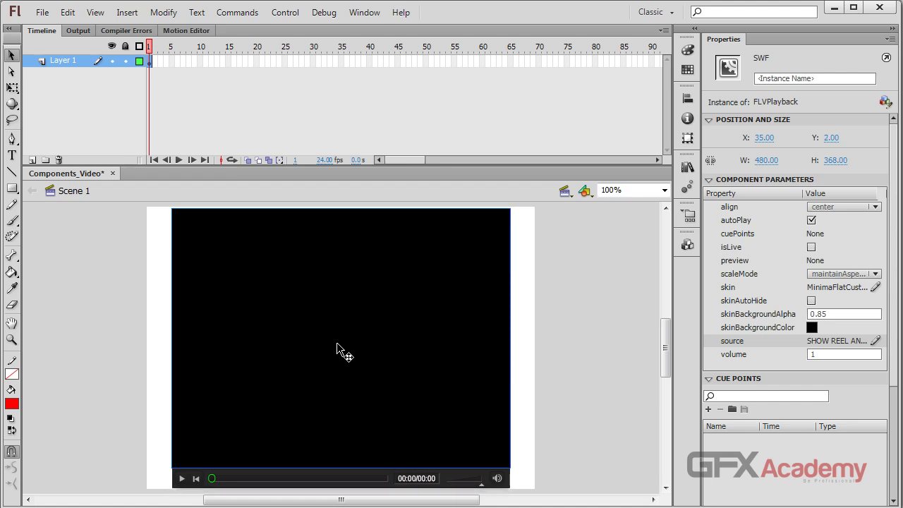
# Test the movie, enlarge its window slightly, and try the player's play/pause and seek controls.
pyautogui.hotkey('ctrl', 'Return')
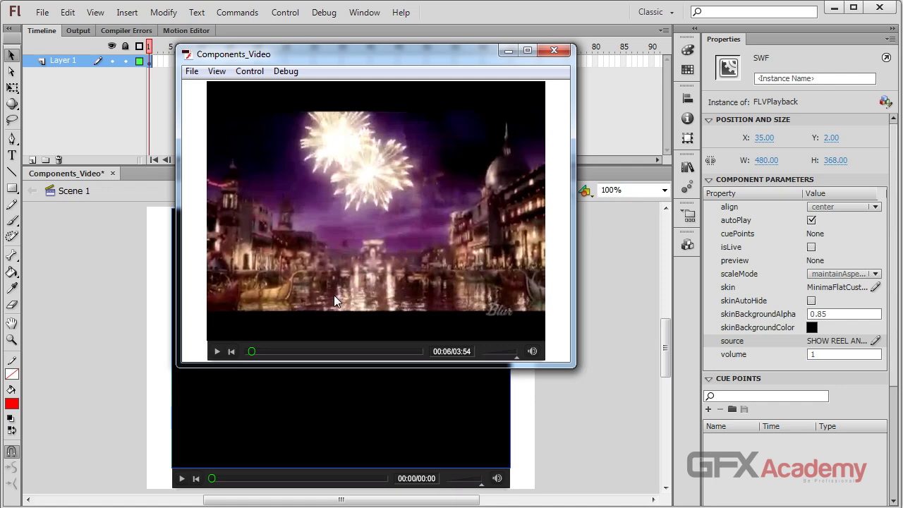
pyautogui.moveTo(401, 364); pyautogui.dragTo(401, 367)
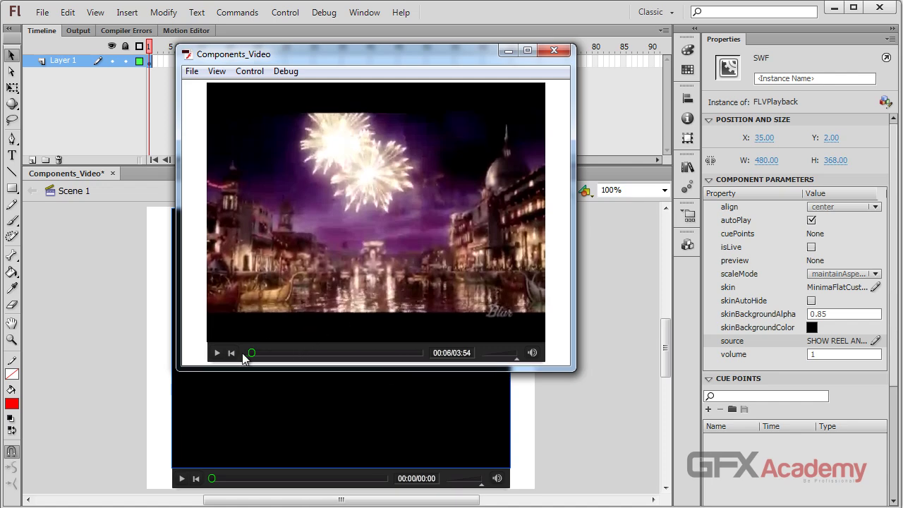
pyautogui.click(216, 353)
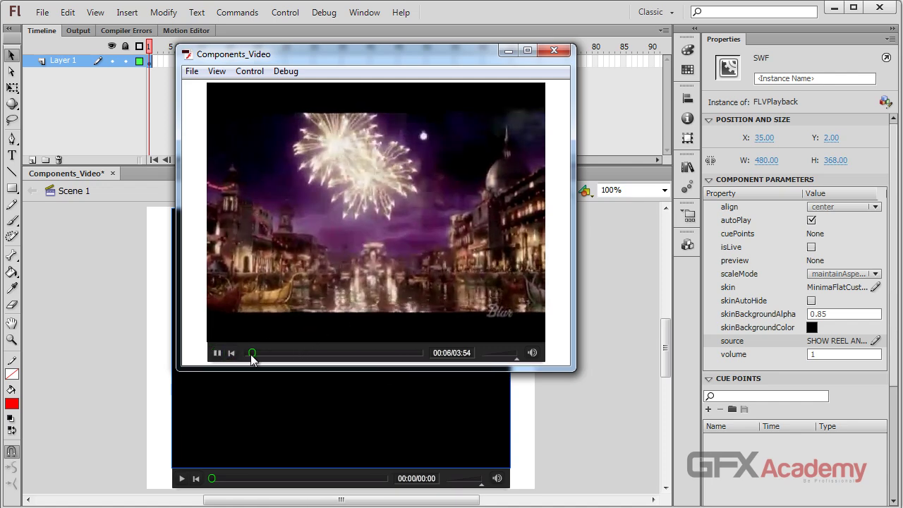
pyautogui.moveTo(251, 354)
pyautogui.mouseDown()
pyautogui.moveTo(387, 352)
pyautogui.moveTo(255, 354)
pyautogui.moveTo(264, 354)
pyautogui.mouseUp()
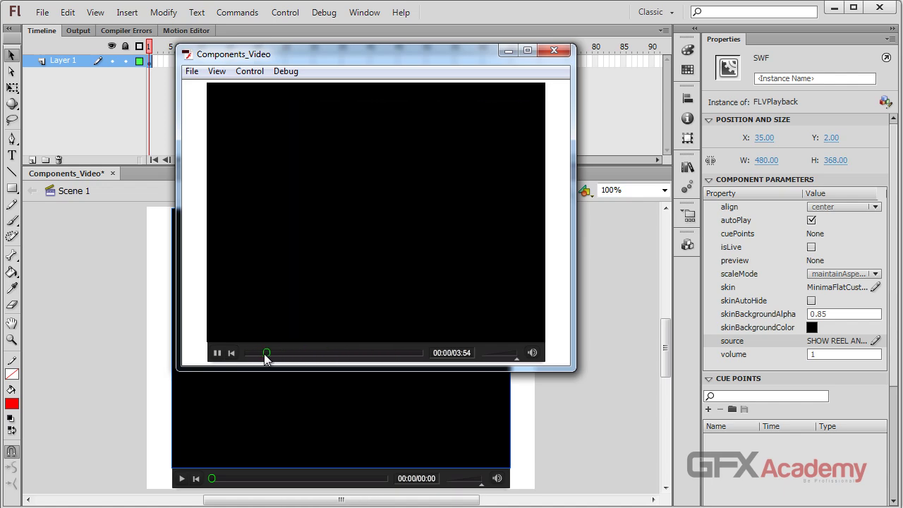
pyautogui.click(216, 353)
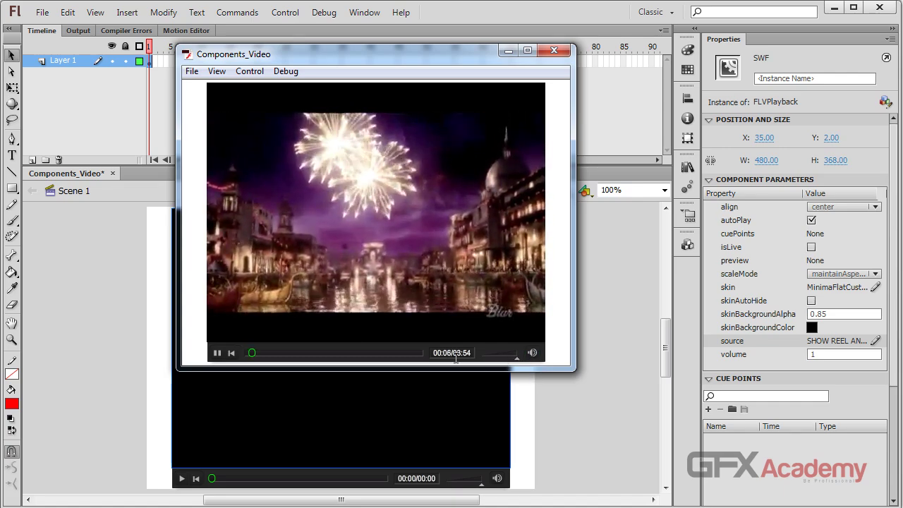
# Lower the volume in the playing movie test and close the test window.
pyautogui.moveTo(517, 358); pyautogui.dragTo(489, 358)
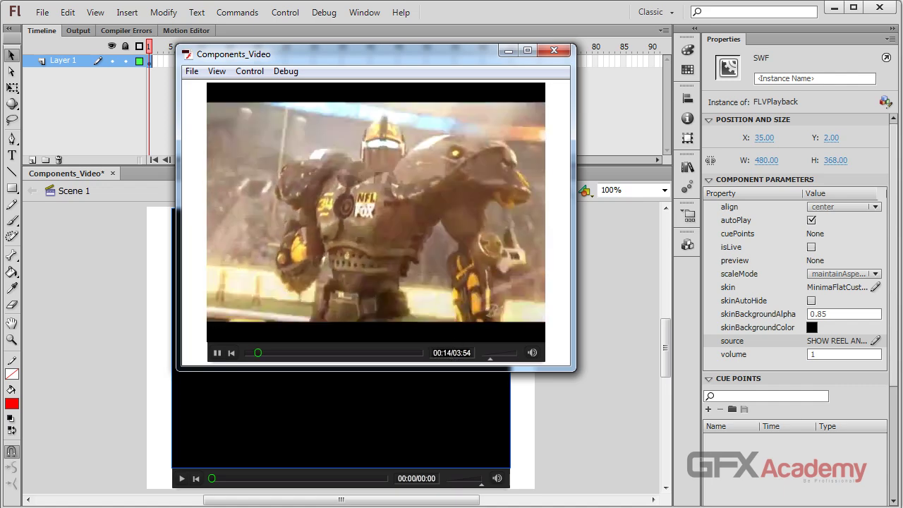
pyautogui.click(553, 50)
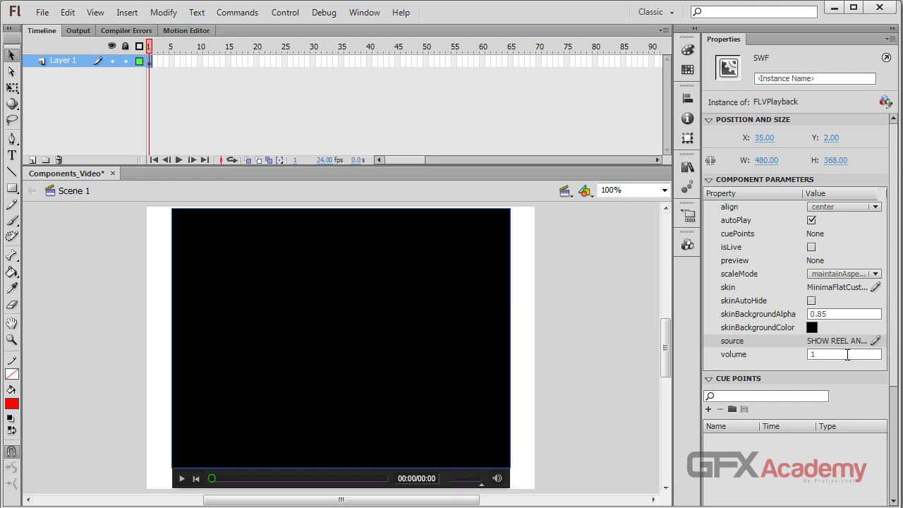
# Preview the MinimaSilverPlayBackSeekMute.swf skin, and choose MinimaFlatCustomColorAll.swf as the video player's skin instead.
pyautogui.click(875, 288)
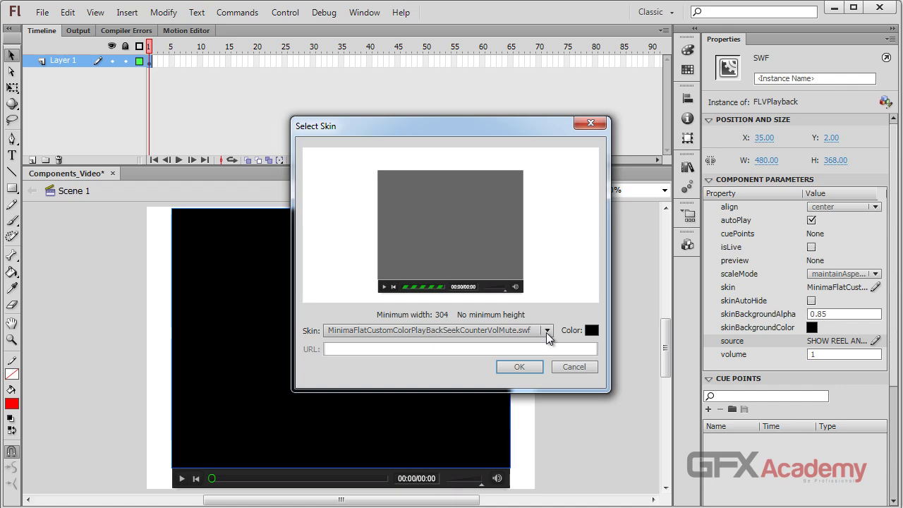
pyautogui.click(549, 330)
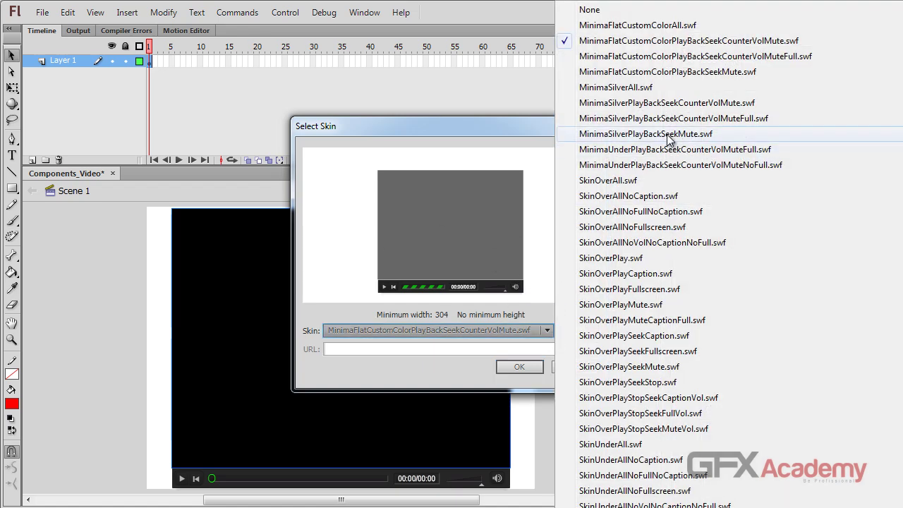
pyautogui.click(667, 134)
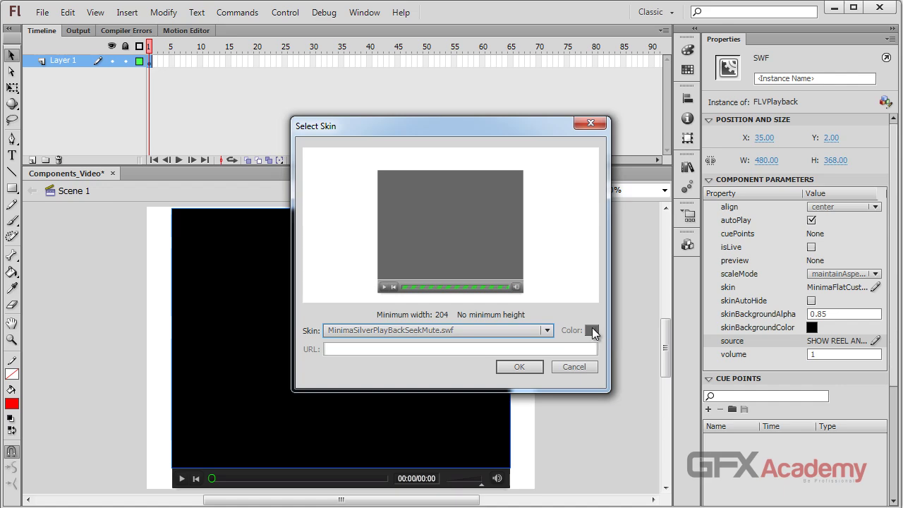
pyautogui.click(545, 330)
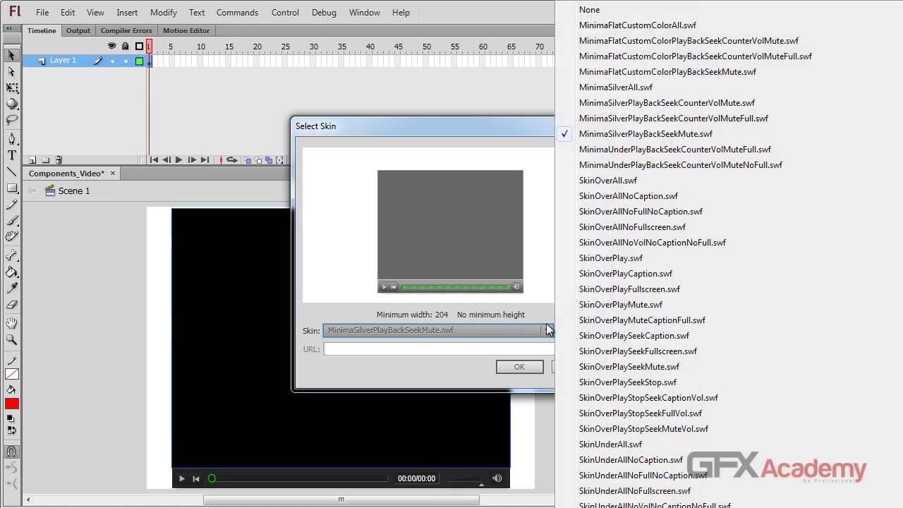
pyautogui.click(650, 25)
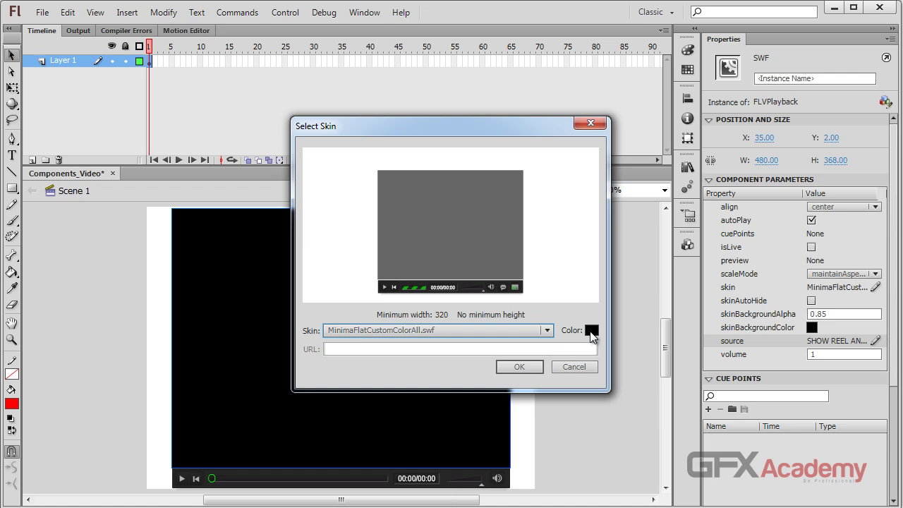
# Try red as the skin color, settle on orange, and apply the skin selection.
pyautogui.click(591, 330)
pyautogui.click(602, 411)
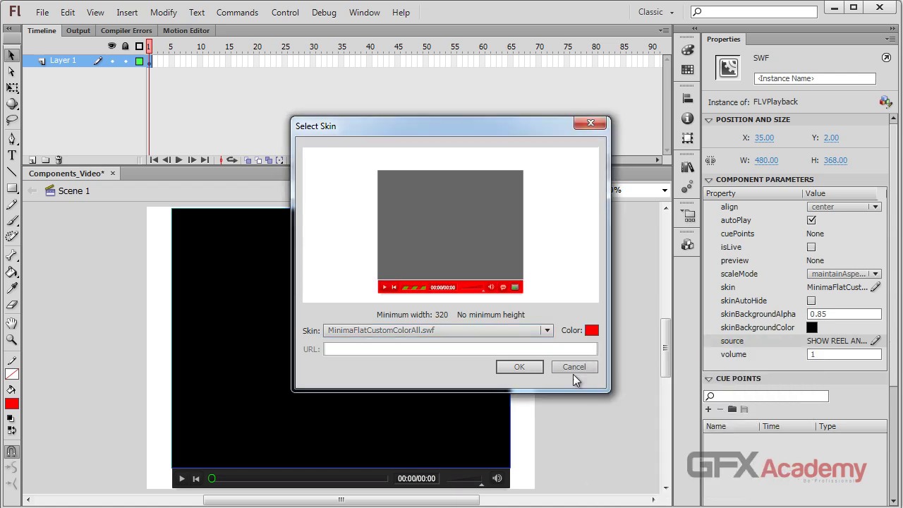
pyautogui.click(591, 331)
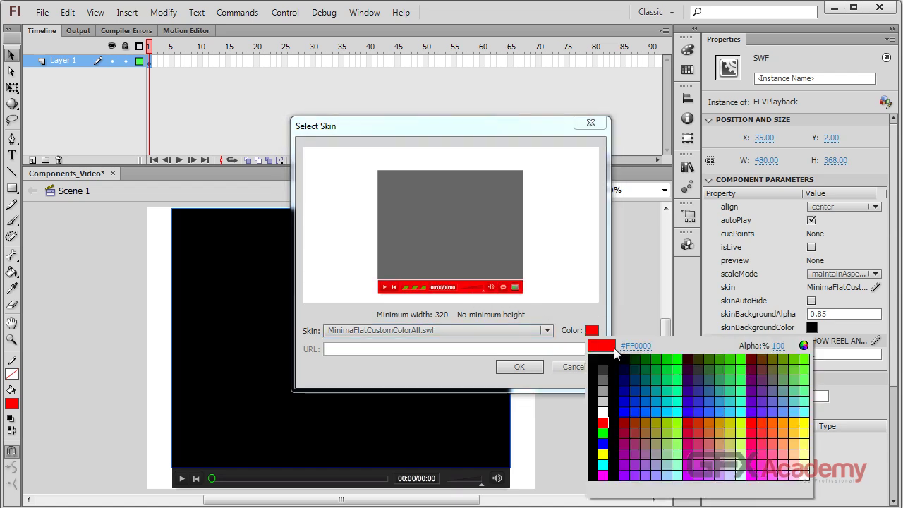
pyautogui.click(776, 420)
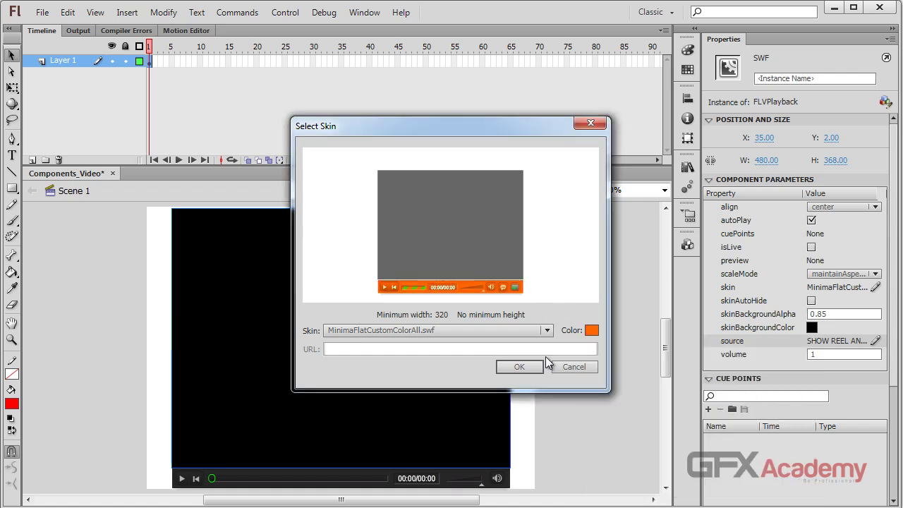
pyautogui.click(520, 367)
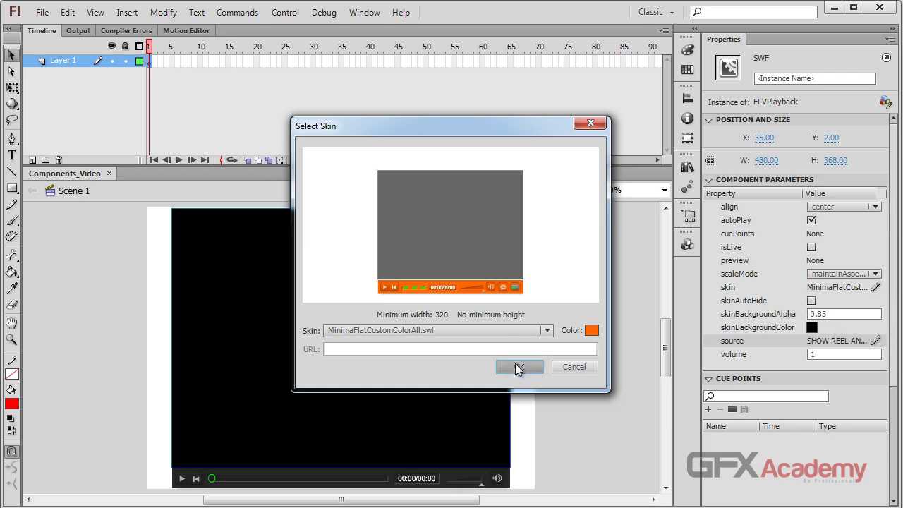
# Test the movie with the orange player skin and pause the video.
pyautogui.hotkey('ctrl', 'Return')
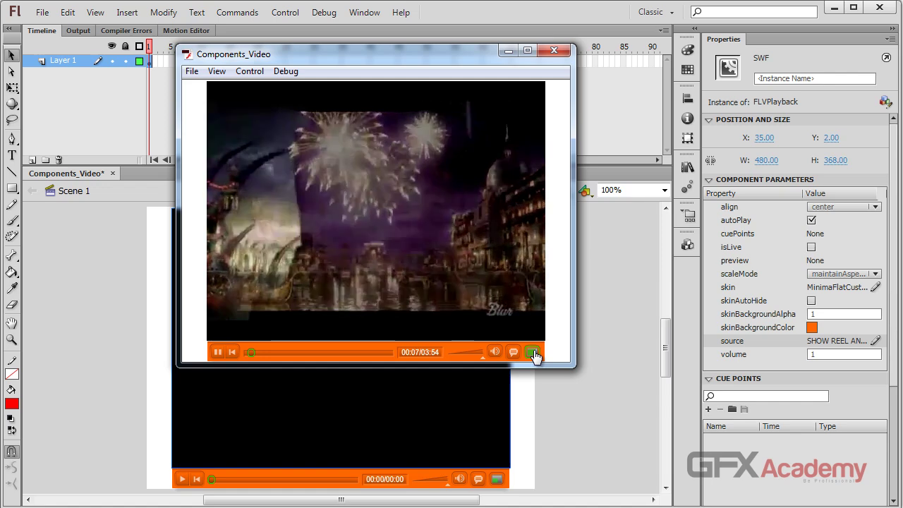
pyautogui.click(218, 356)
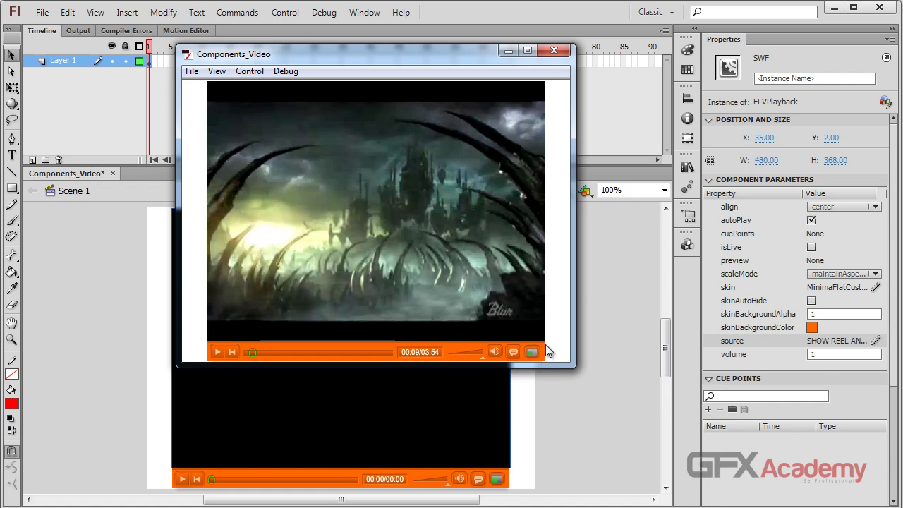
# Examine the HTML wrapper's template options in the publish settings, leave without changes, and close the movie test.
pyautogui.click(42, 12)
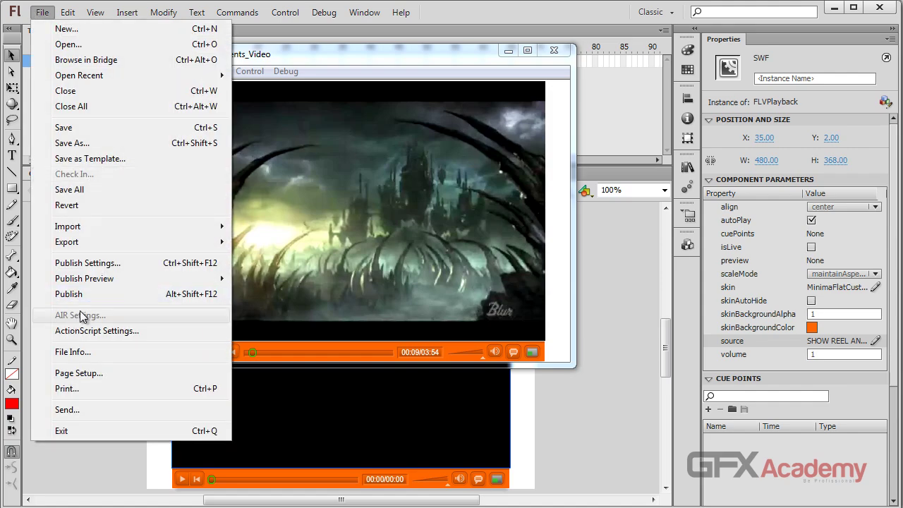
pyautogui.click(108, 265)
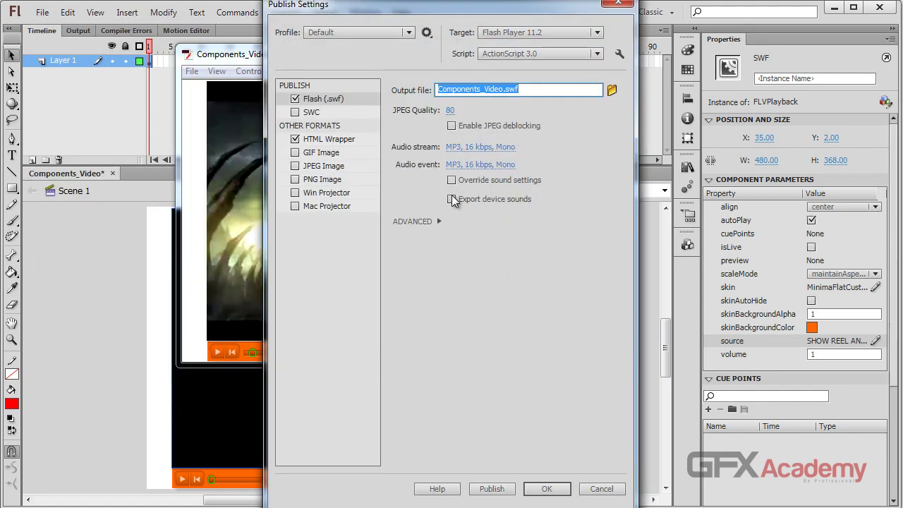
pyautogui.click(314, 140)
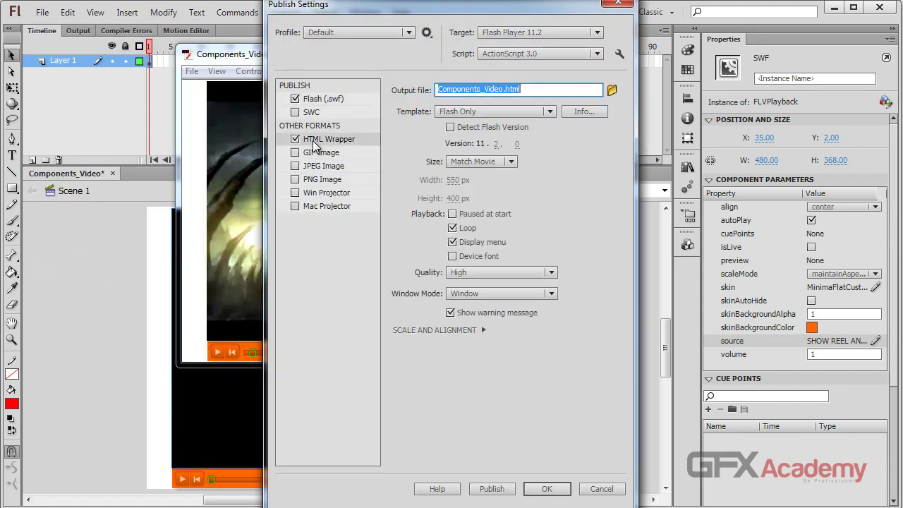
pyautogui.click(549, 111)
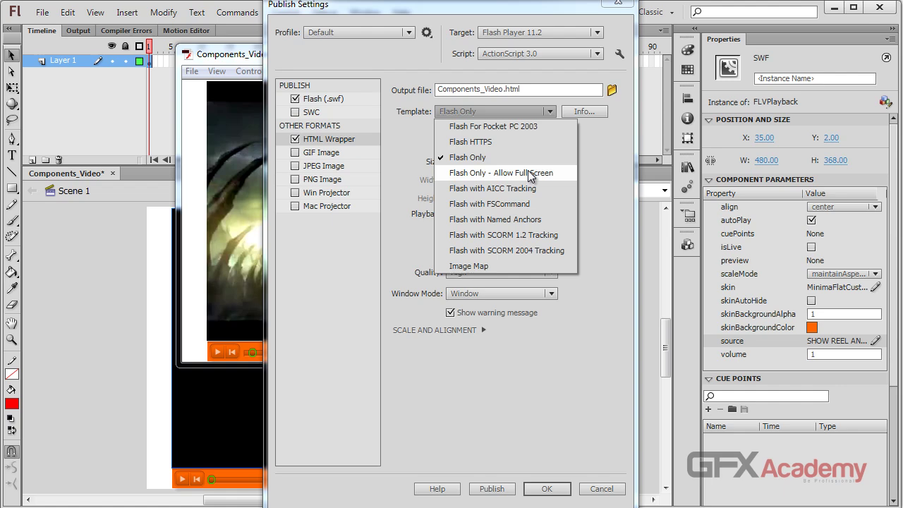
pyautogui.click(508, 111)
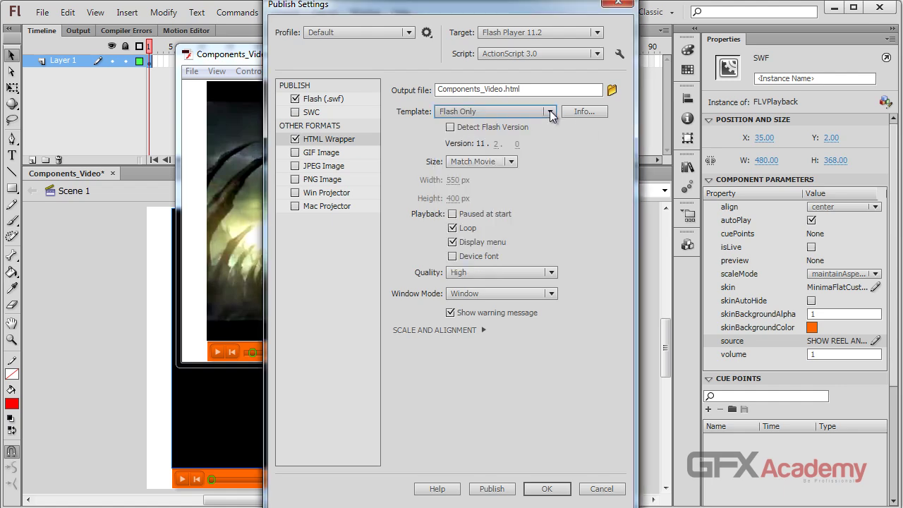
pyautogui.click(615, 489)
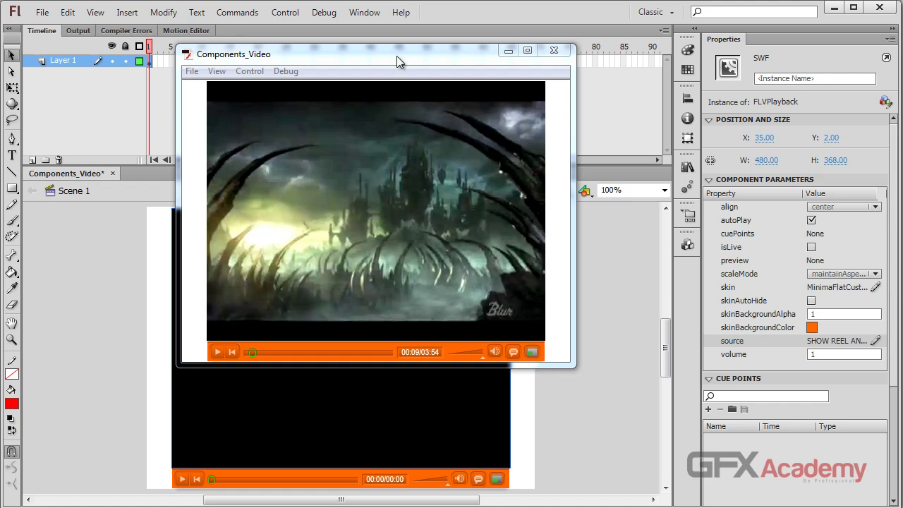
pyautogui.click(553, 50)
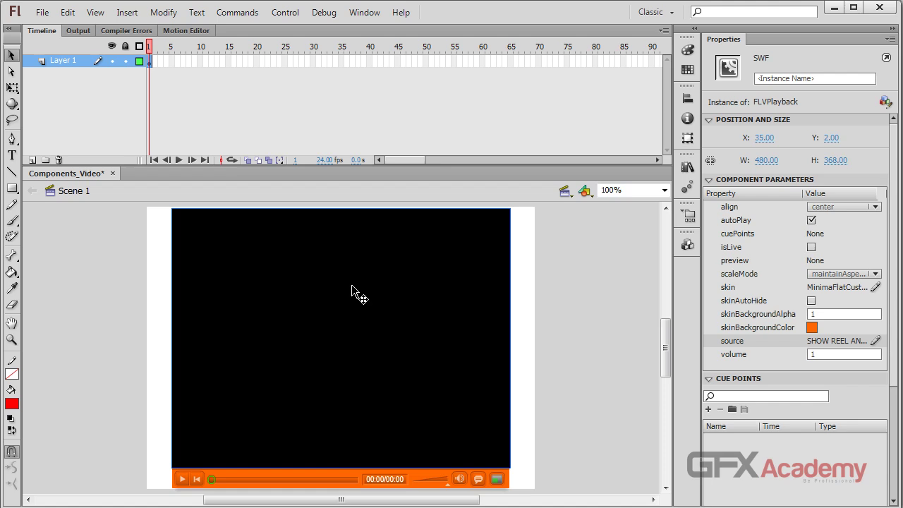
# Disable autoPlay for the video player, test the movie, and close the test window.
pyautogui.click(811, 220)
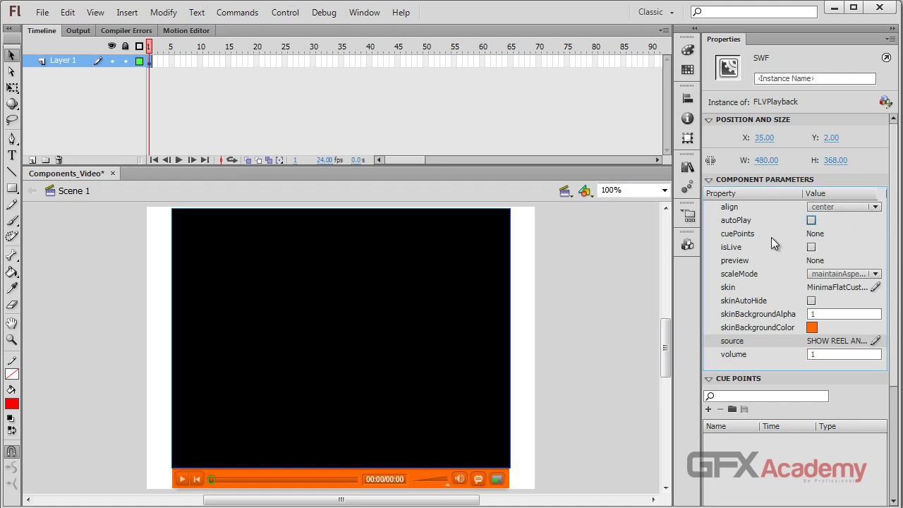
pyautogui.hotkey('ctrl', 'Return')
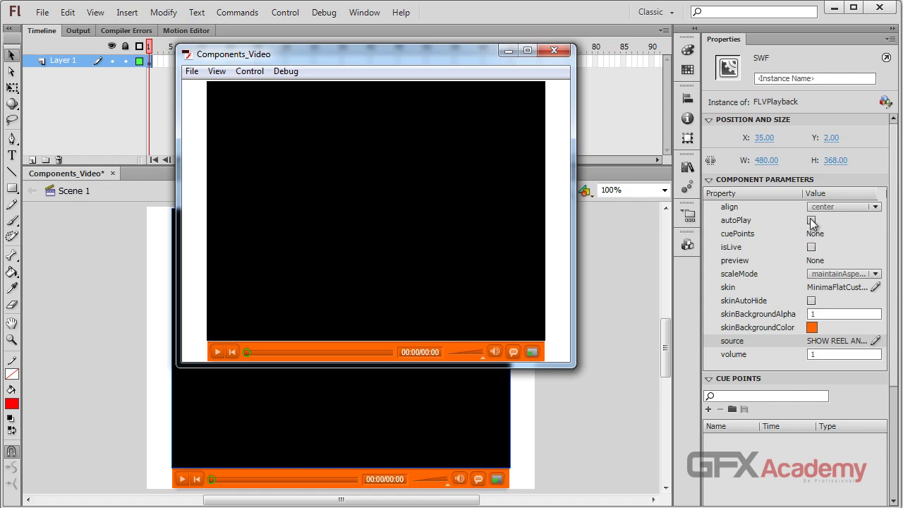
pyautogui.click(554, 50)
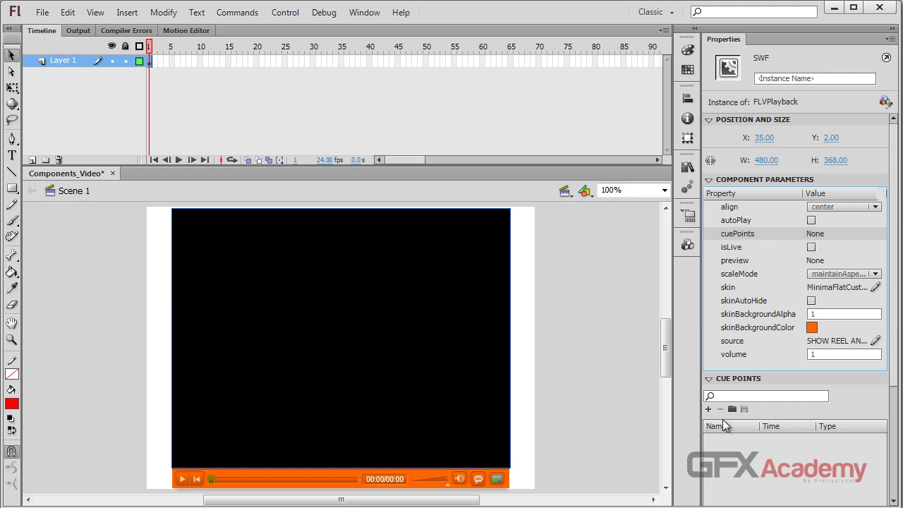
# Enable autoPlay and isLive for the video player, test the movie, and close the test window.
pyautogui.click(712, 441)
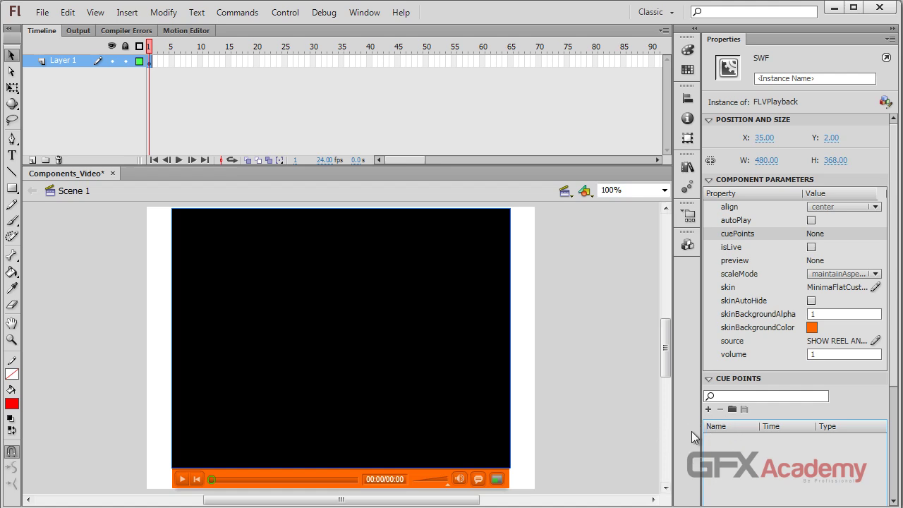
pyautogui.click(811, 248)
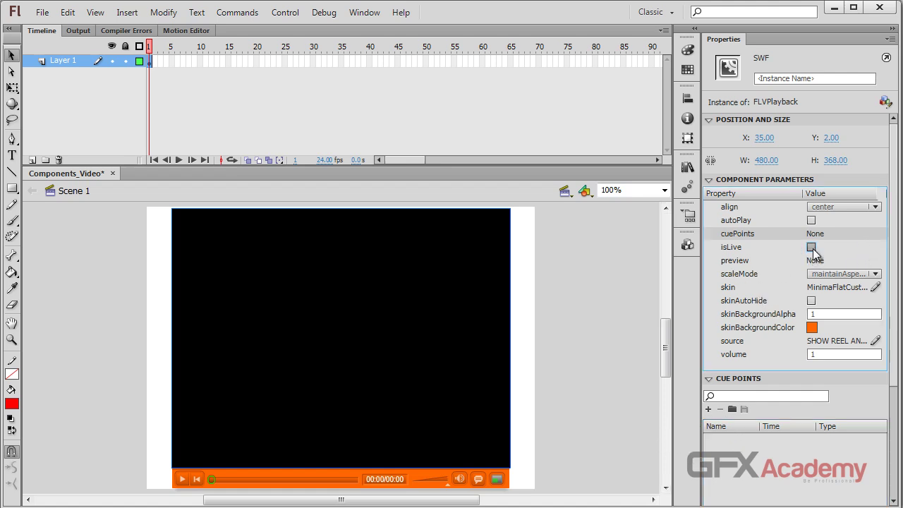
pyautogui.click(811, 248)
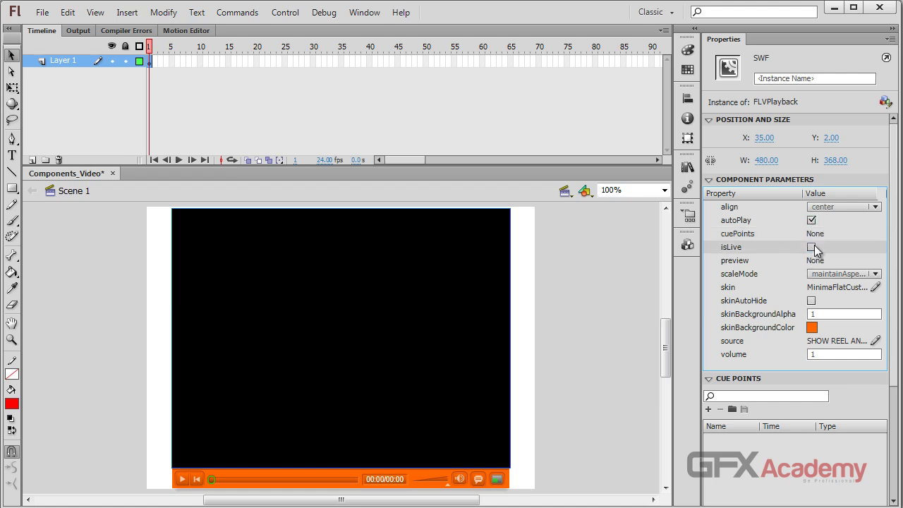
pyautogui.click(811, 247)
pyautogui.hotkey('ctrl', 'Return')
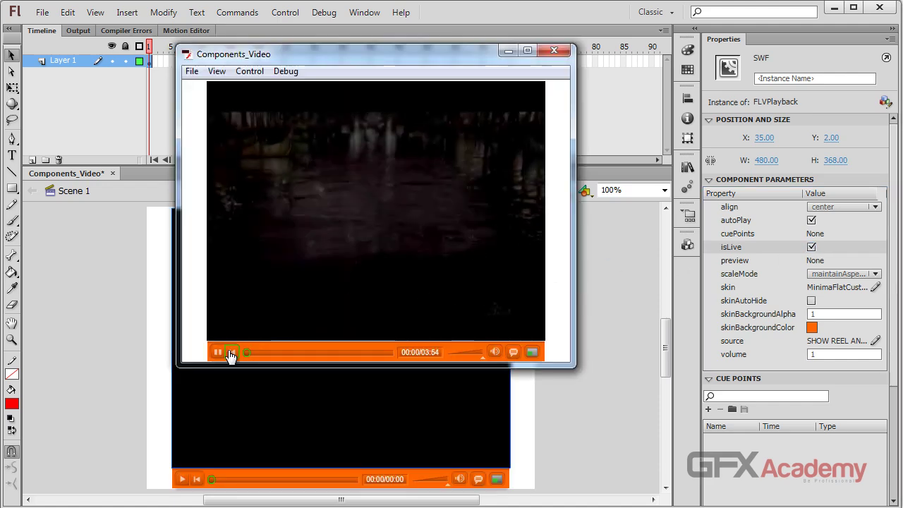
pyautogui.click(555, 50)
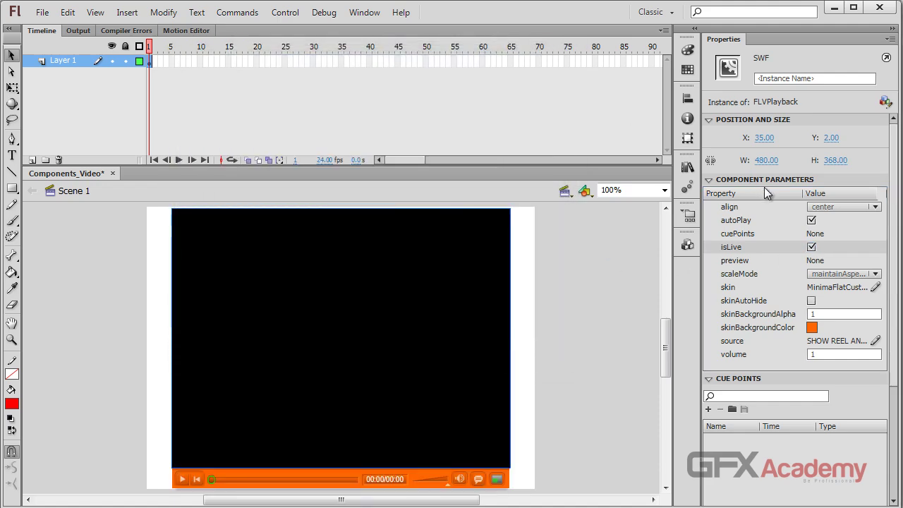
# Disable autoPlay, start the video manually in a movie test, and turn off isLive after closing the test.
pyautogui.click(812, 220)
pyautogui.hotkey('ctrl', 'Return')
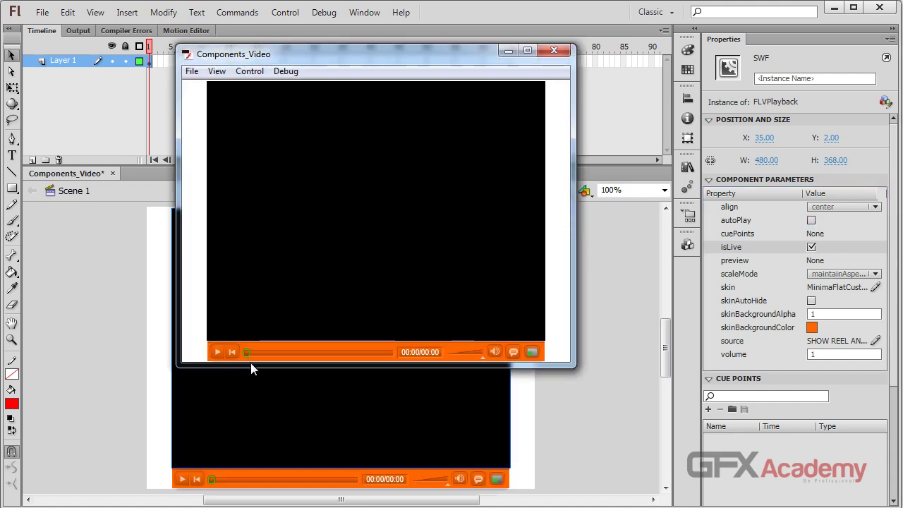
pyautogui.click(219, 353)
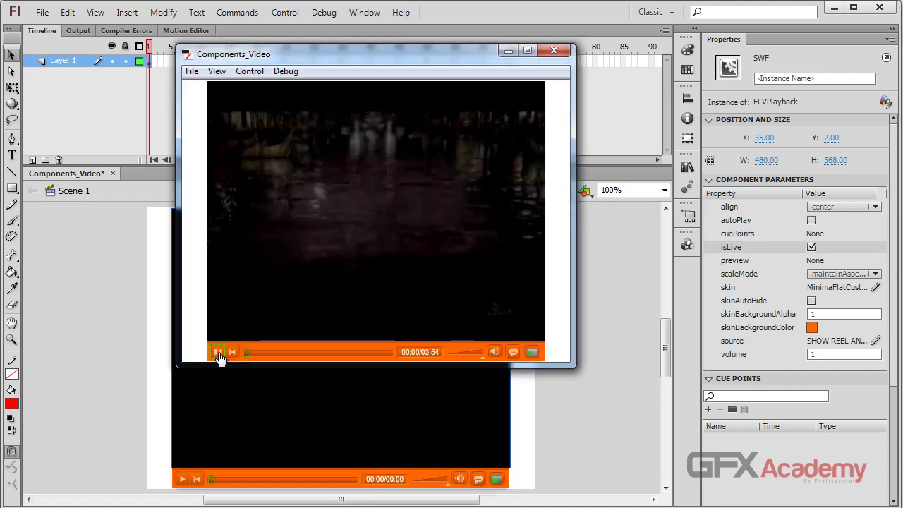
pyautogui.click(554, 50)
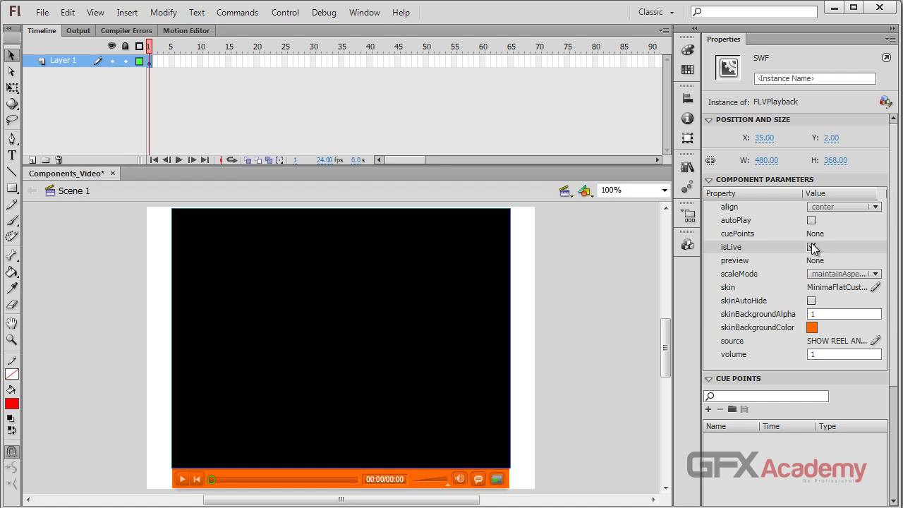
pyautogui.click(811, 247)
# Set the video player's scaleMode to exactFit and test the movie.
pyautogui.click(756, 258)
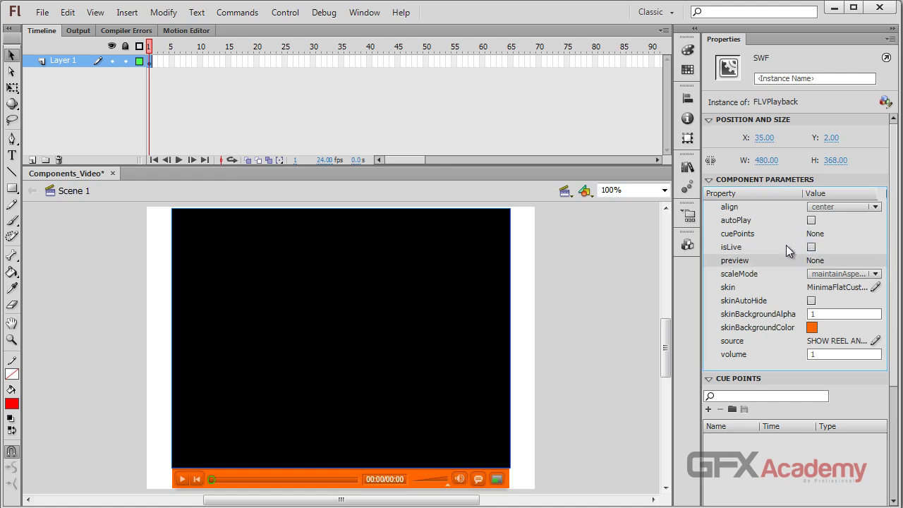
pyautogui.click(739, 274)
pyautogui.click(875, 274)
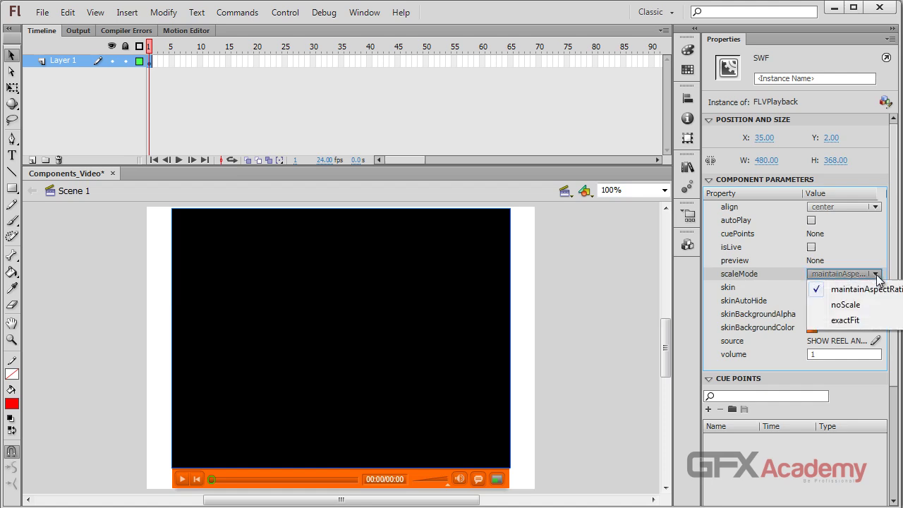
pyautogui.click(879, 327)
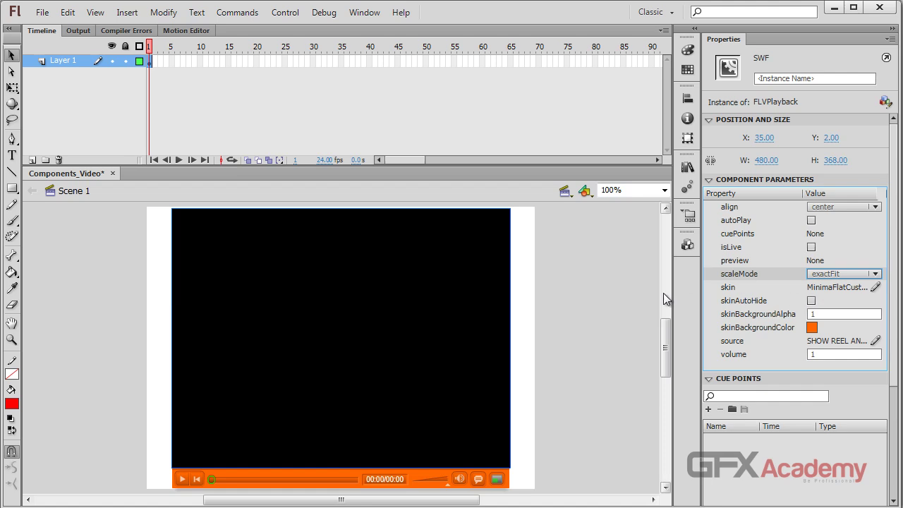
pyautogui.hotkey('ctrl', 'Return')
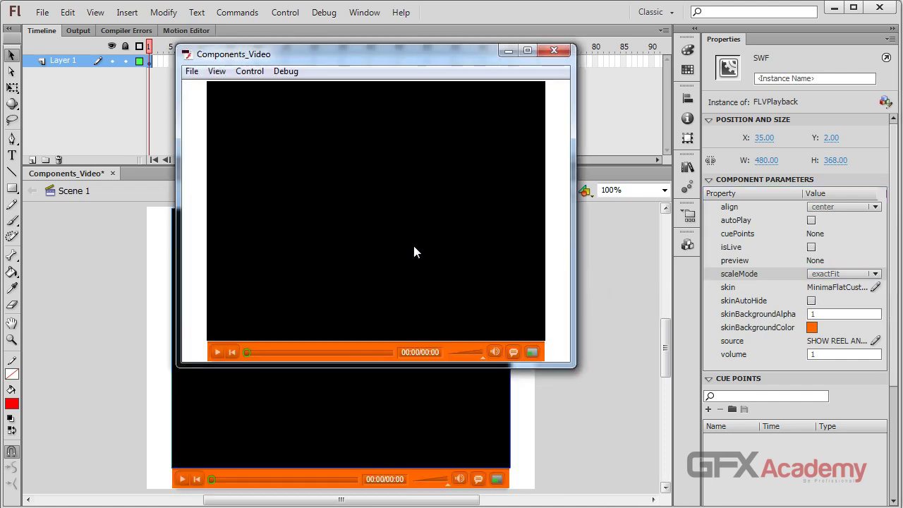
# Close the test window, try the noScale scaleMode for the video player, and set scaleMode to maintainAspectRatio.
pyautogui.click(555, 49)
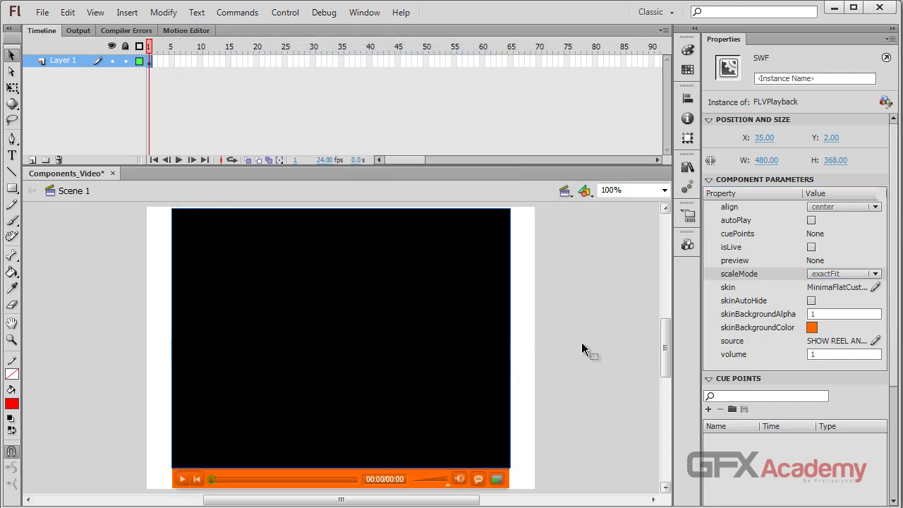
pyautogui.click(846, 275)
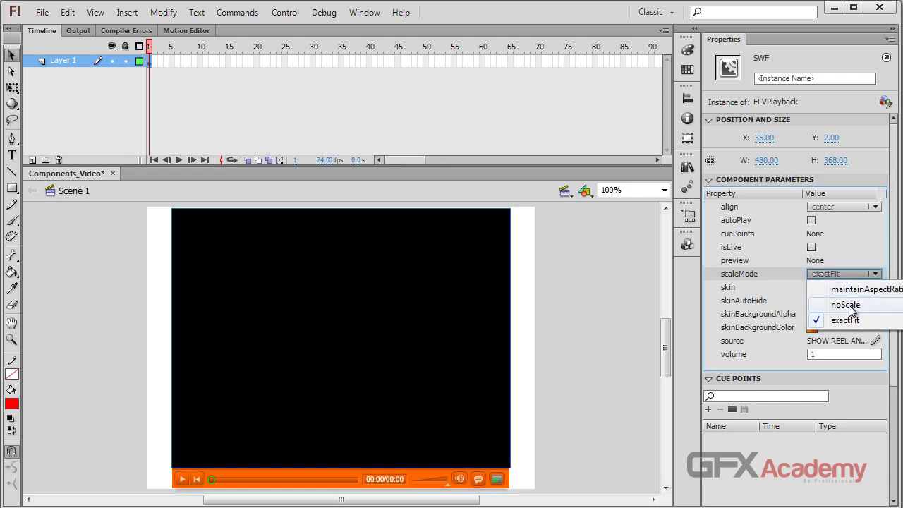
pyautogui.click(850, 306)
pyautogui.click(856, 275)
pyautogui.click(860, 290)
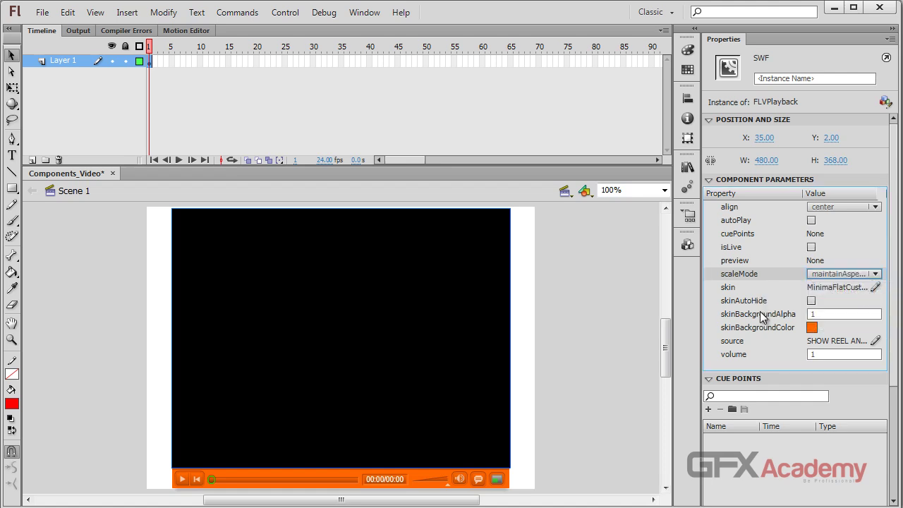
# Enable skinAutoHide, play the video in a movie test, and disable skinAutoHide after closing the test.
pyautogui.click(811, 302)
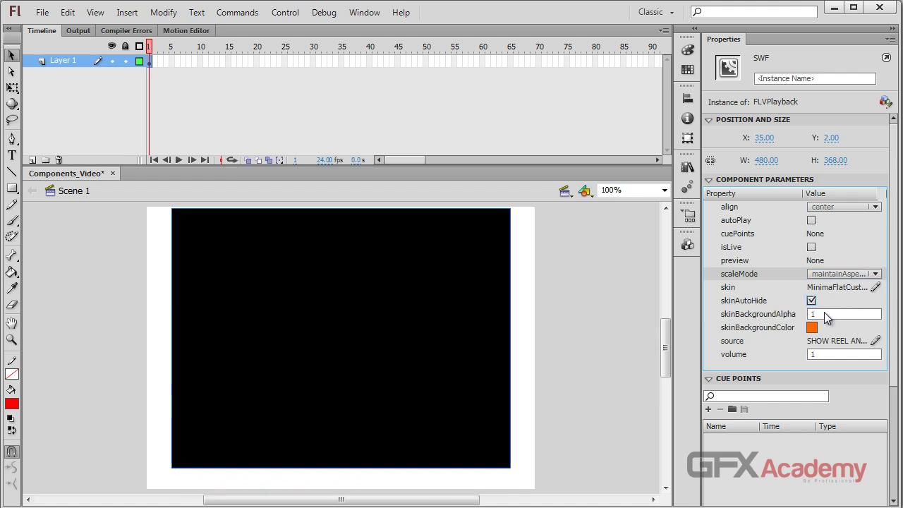
pyautogui.click(811, 301)
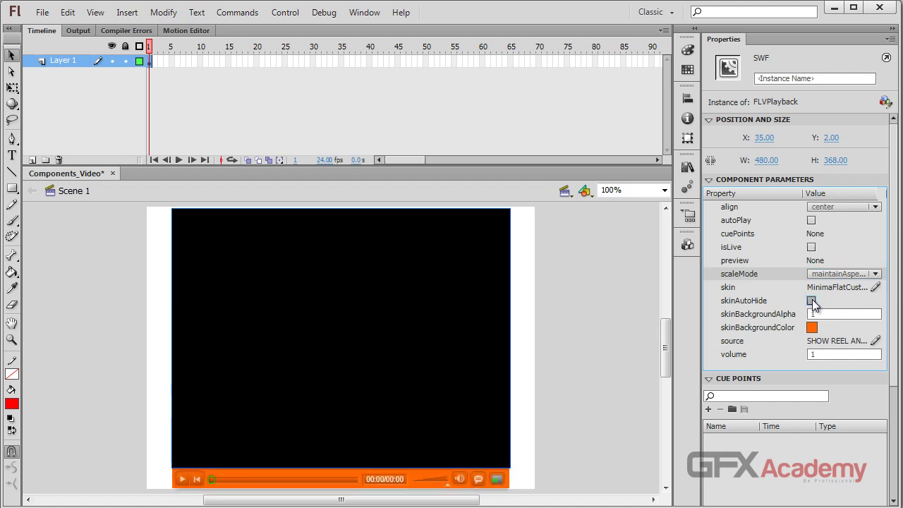
pyautogui.click(811, 301)
pyautogui.hotkey('ctrl', 'Return')
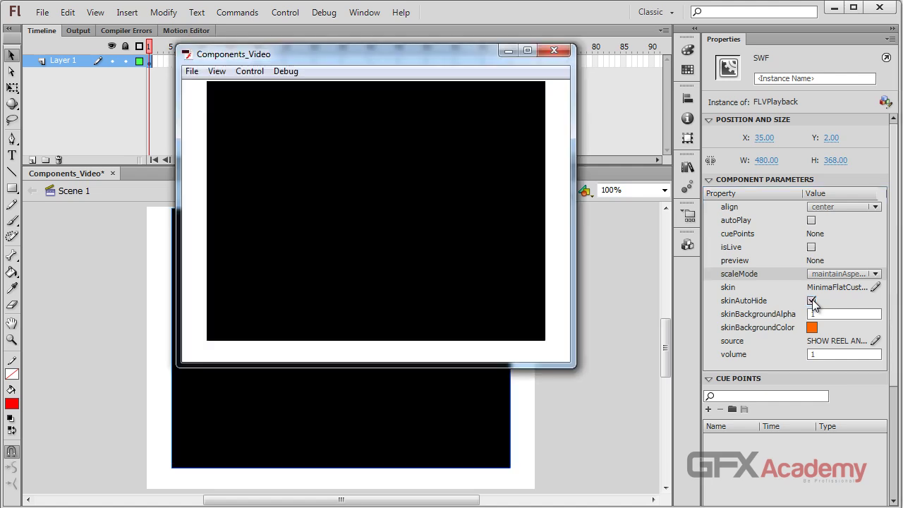
pyautogui.moveTo(443, 308)
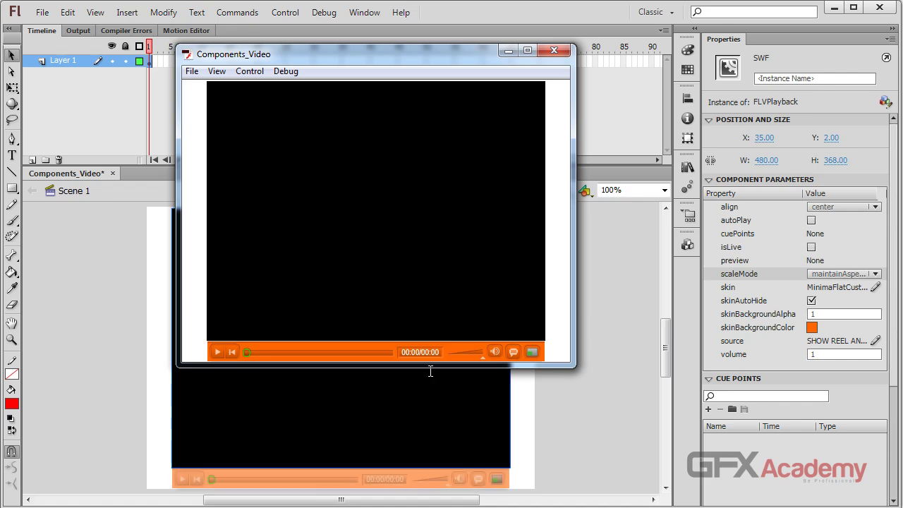
pyautogui.click(217, 352)
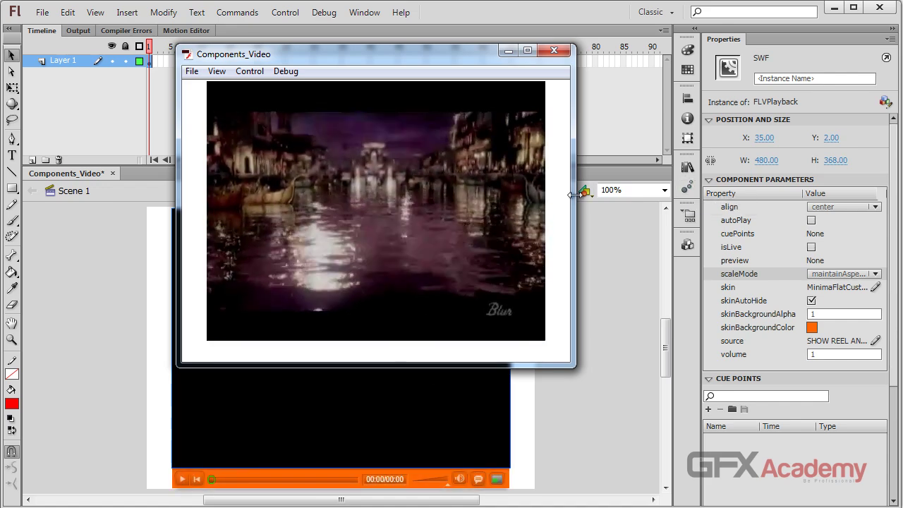
pyautogui.click(554, 50)
pyautogui.click(811, 301)
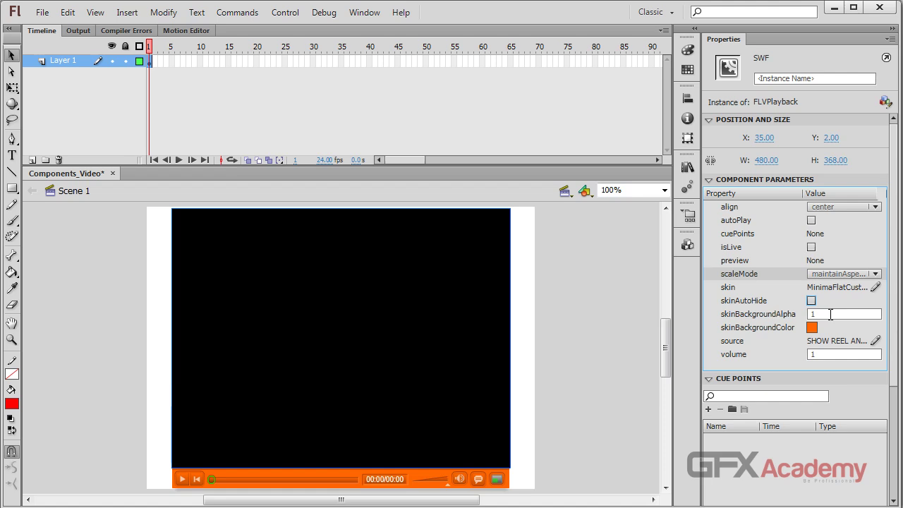
# Set the video player's skinBackgroundAlpha to 0 and deselect the player.
pyautogui.click(831, 314)
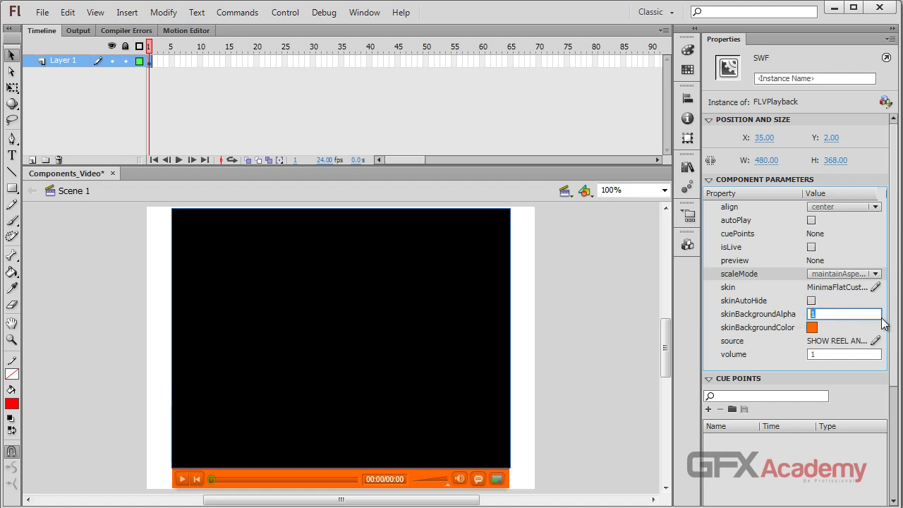
pyautogui.write('0')
pyautogui.press('Return')
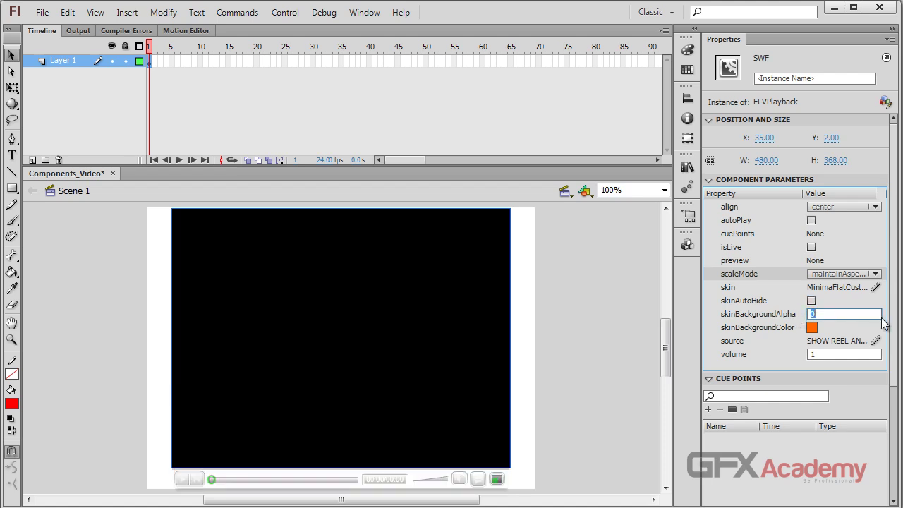
pyautogui.click(624, 402)
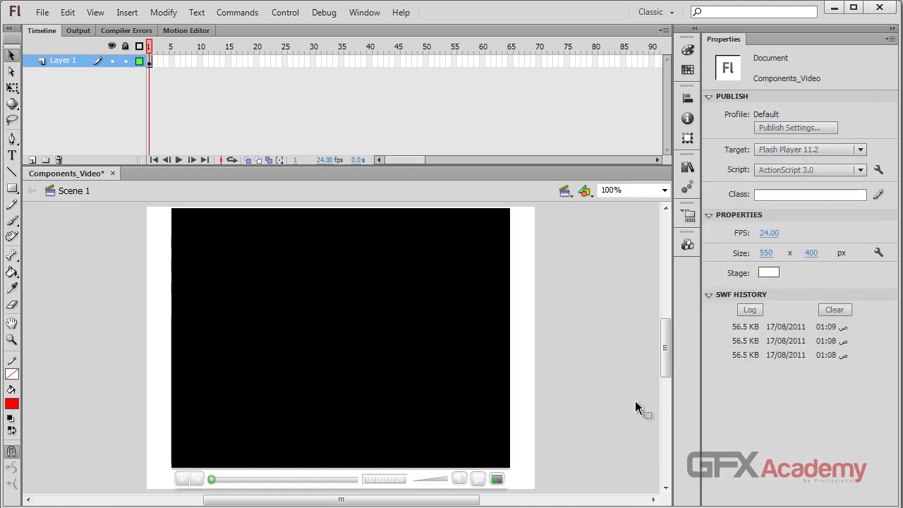
# Reselect the video player and try skinBackgroundAlpha values of 2 and 100.
pyautogui.click(484, 398)
pyautogui.click(827, 314)
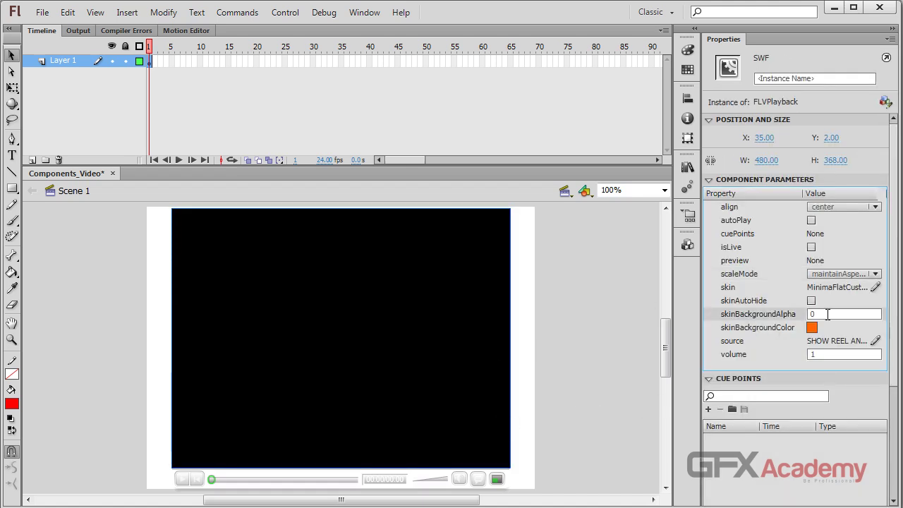
pyautogui.press('BackSpace')
pyautogui.write('2')
pyautogui.press('Return')
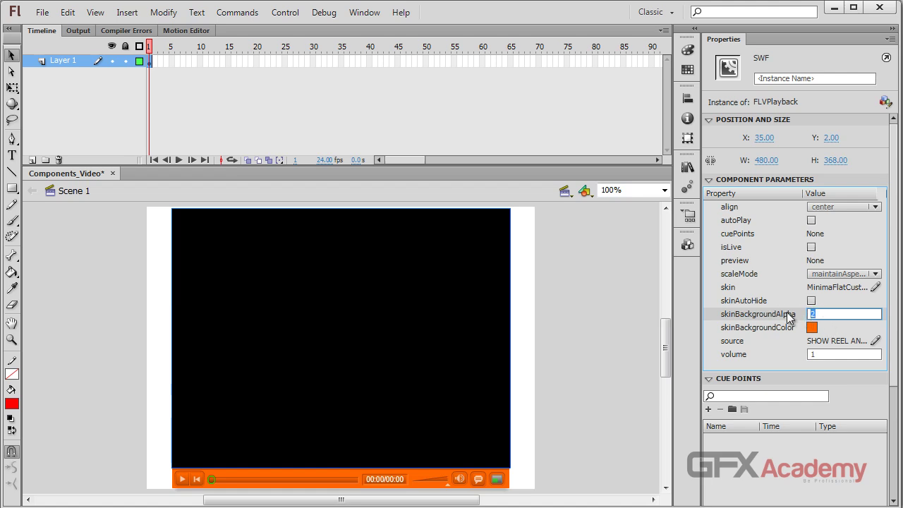
pyautogui.write('100')
pyautogui.press('Return')
# Try a skinBackgroundAlpha of 0.5 on the player's skin, and restore the value to 1.
pyautogui.click(836, 314)
pyautogui.moveTo(840, 314); pyautogui.dragTo(808, 315)
pyautogui.write('.5')
pyautogui.press('Return')
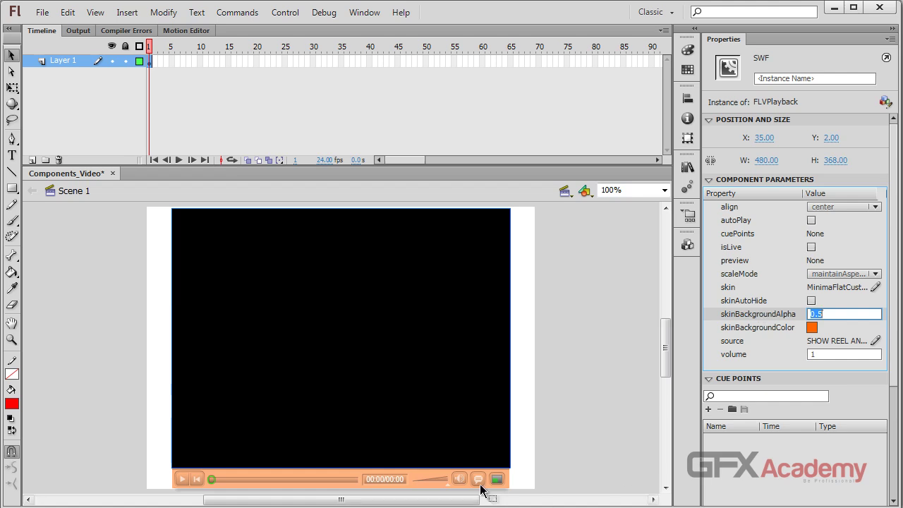
pyautogui.write('1')
pyautogui.press('Return')
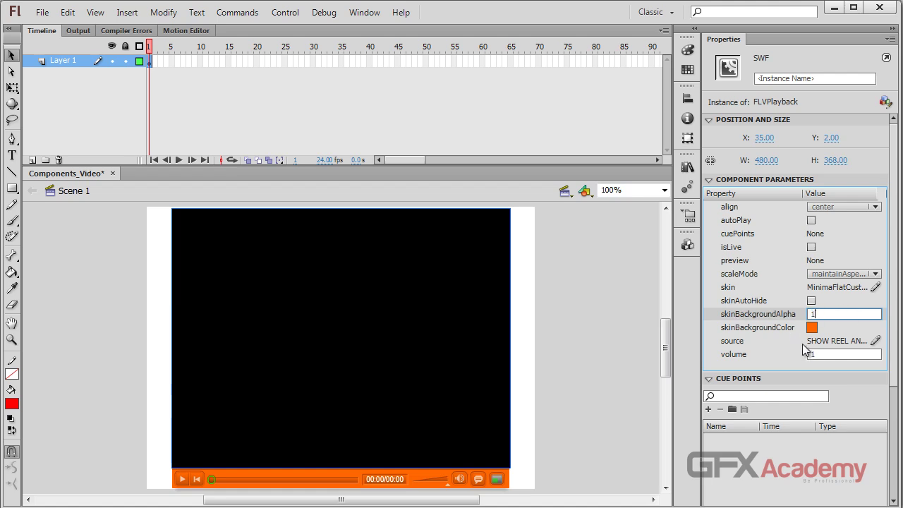
# Set the video player's volume to 0.8, test the movie, and close the test window.
pyautogui.click(819, 354)
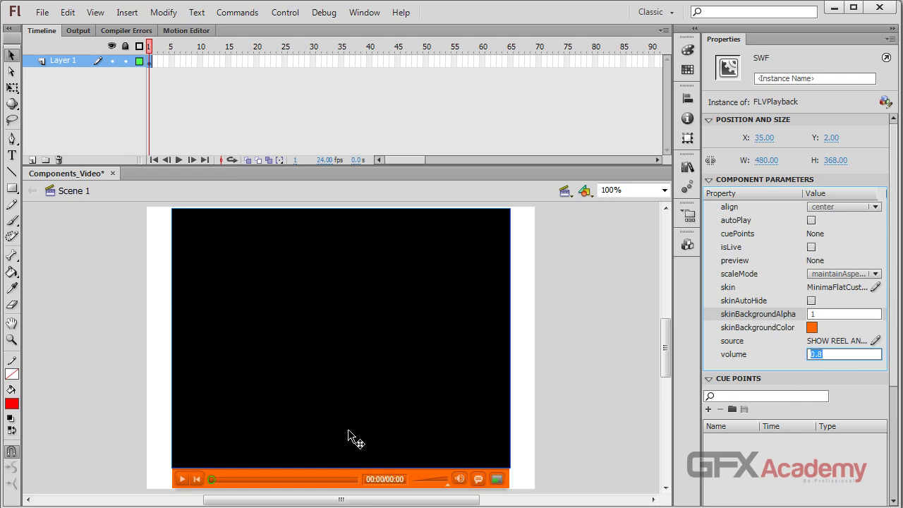
pyautogui.hotkey('ctrl', 'Return')
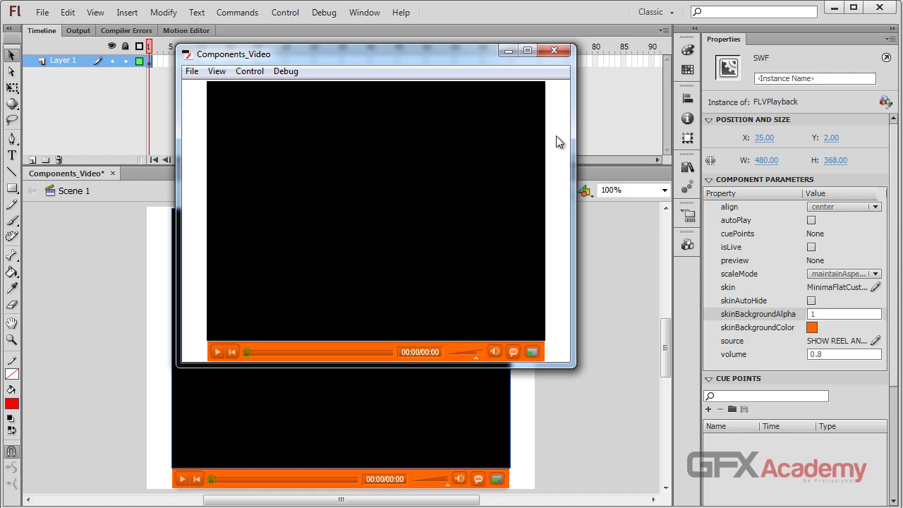
pyautogui.click(555, 52)
# Set the video player's volume to 0.5, test the movie, and close the test window.
pyautogui.click(762, 355)
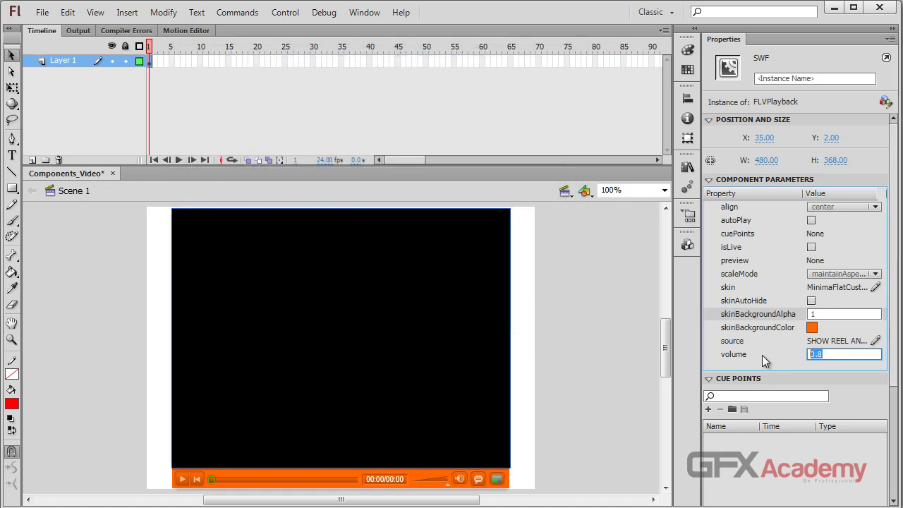
pyautogui.write('0.5')
pyautogui.hotkey('ctrl', 'Return')
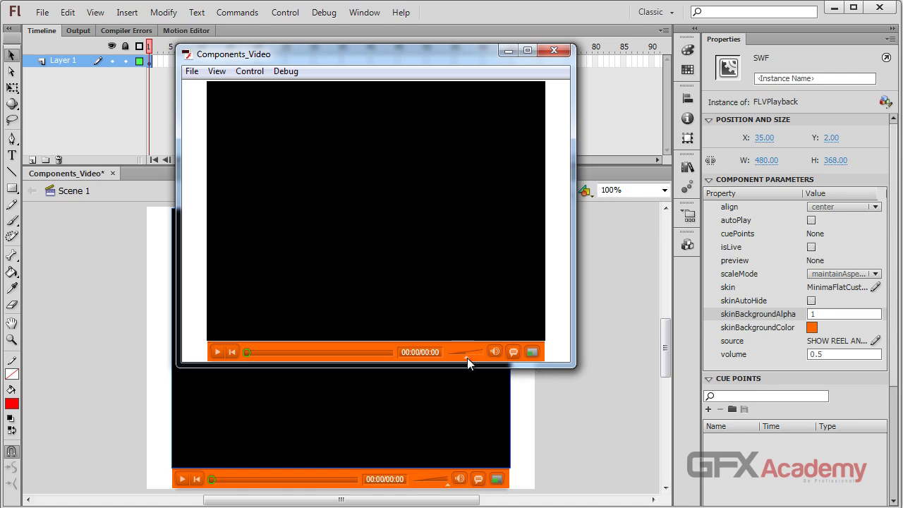
pyautogui.click(554, 50)
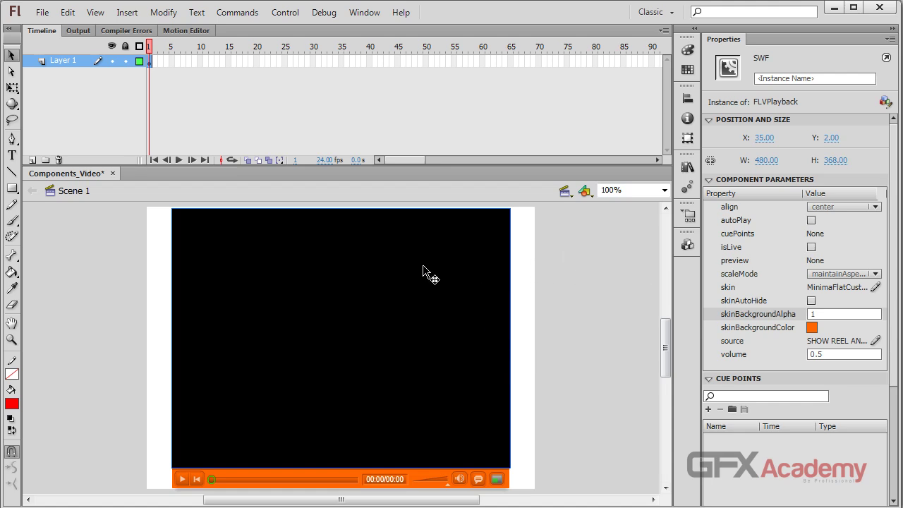
# Delete the video player and place FLVPlayback 2.5 on the stage, resolving the conflict with the existing library component.
pyautogui.press('Delete')
pyautogui.click(687, 243)
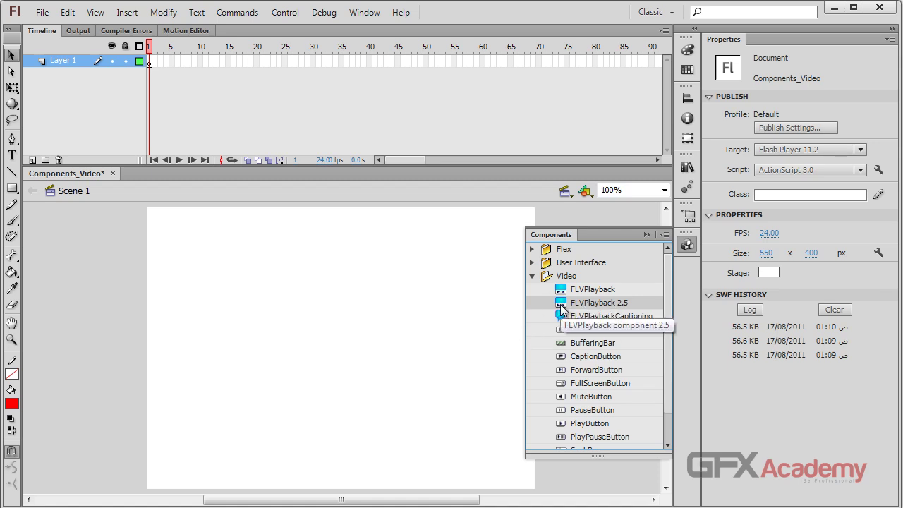
pyautogui.moveTo(560, 304); pyautogui.dragTo(352, 346)
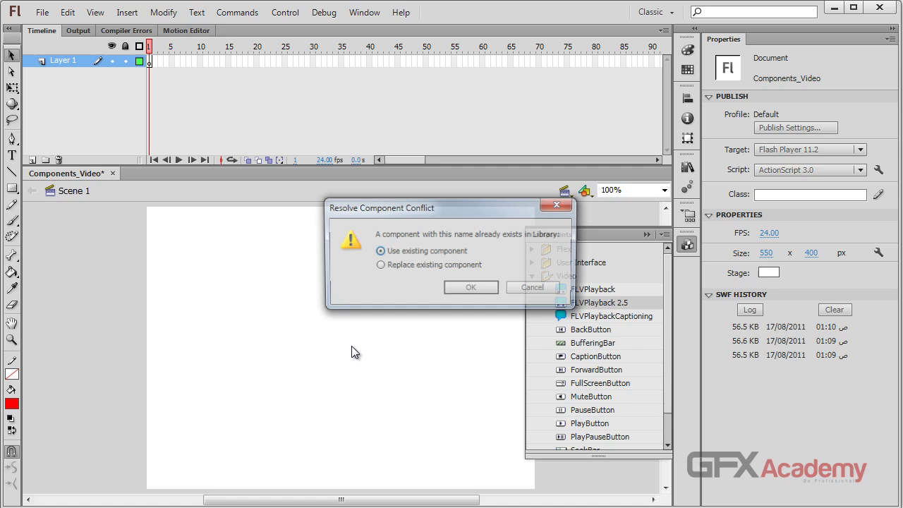
pyautogui.click(463, 292)
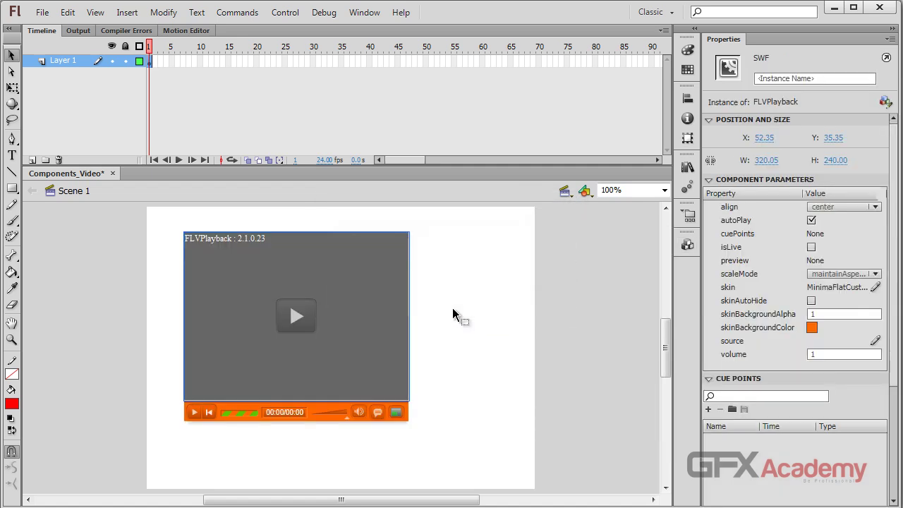
pyautogui.moveTo(337, 296); pyautogui.dragTo(387, 315)
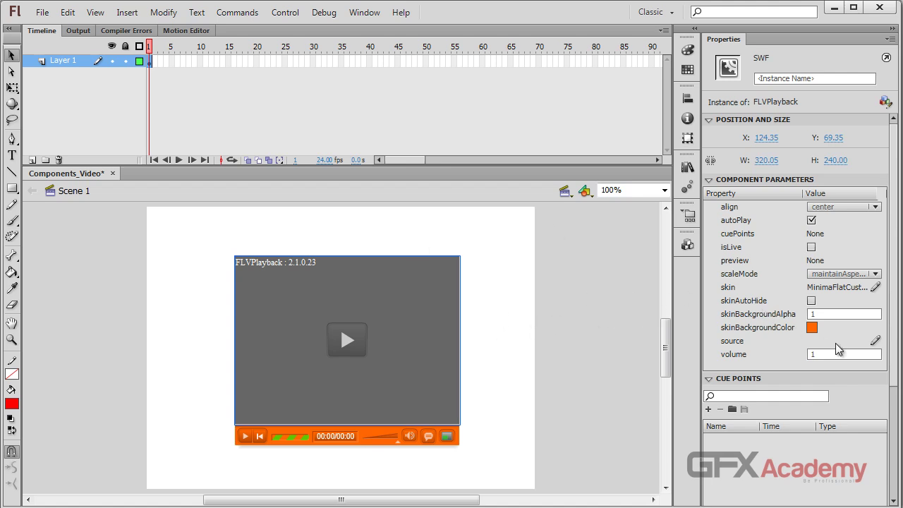
# Delete the new player from the stage and remove the FLVPlayback component from the document's library.
pyautogui.press('Delete')
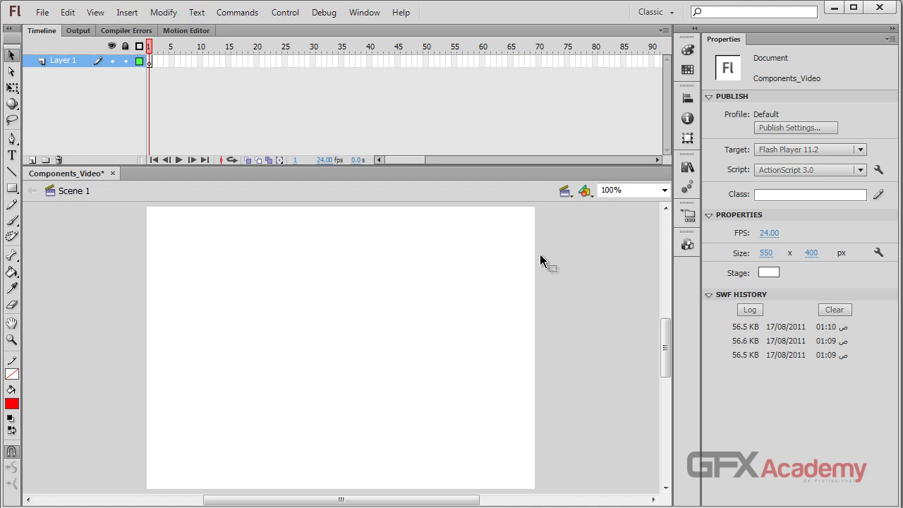
pyautogui.click(687, 244)
pyautogui.click(687, 166)
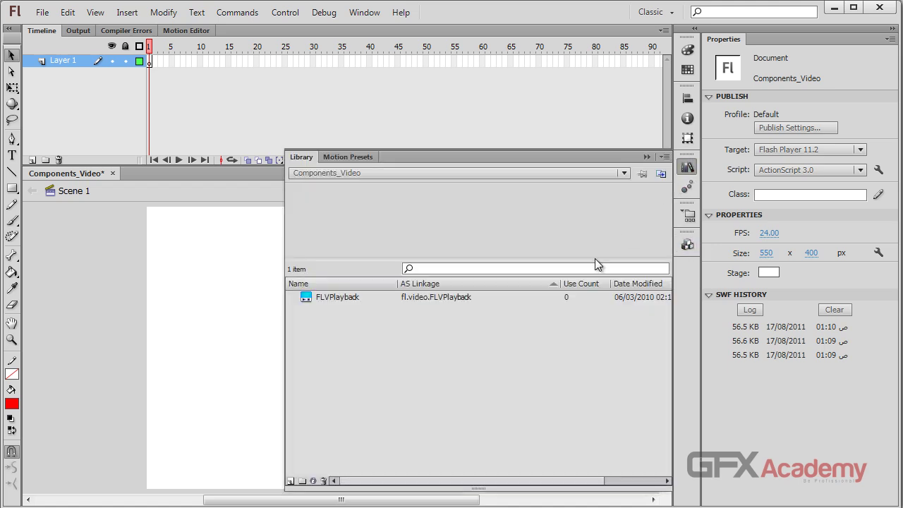
pyautogui.click(398, 303)
pyautogui.moveTo(344, 298); pyautogui.dragTo(259, 289)
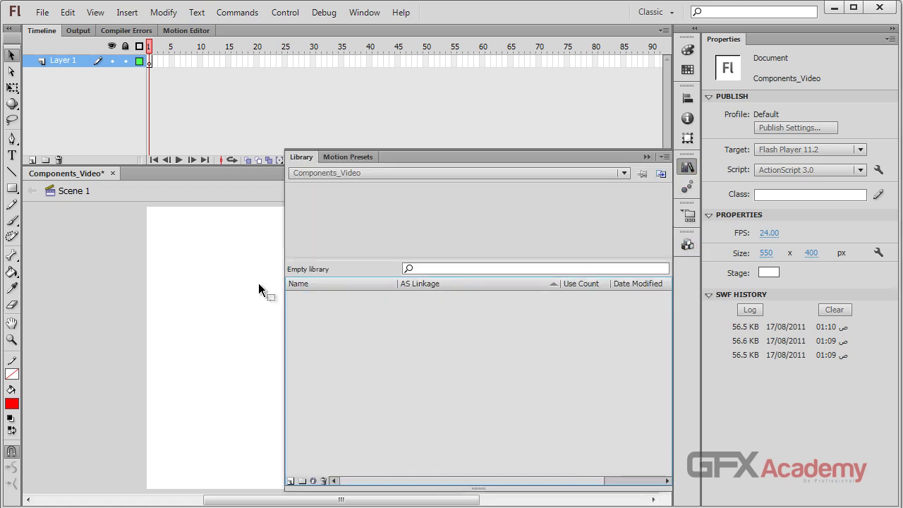
# Place an FLVPlayback 2.5 component from the Video components on the stage and move it near the stage's center.
pyautogui.click(687, 244)
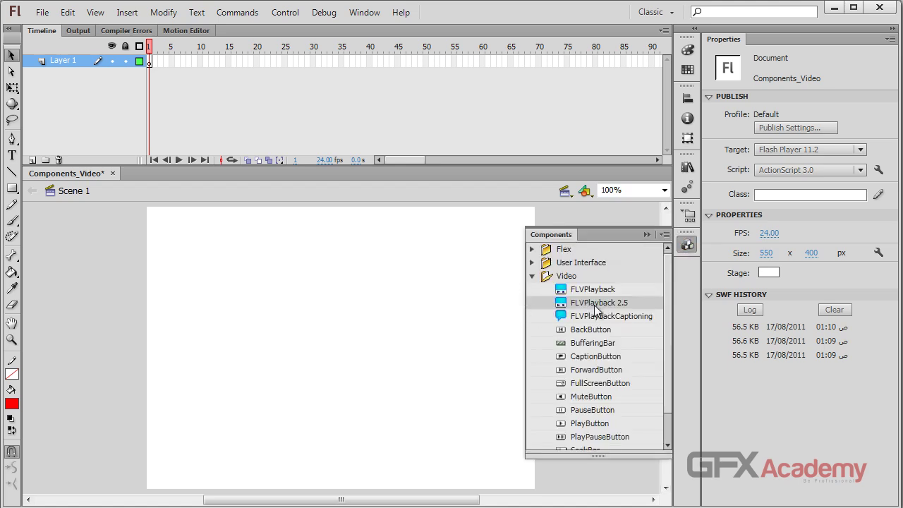
pyautogui.moveTo(596, 310); pyautogui.dragTo(386, 329)
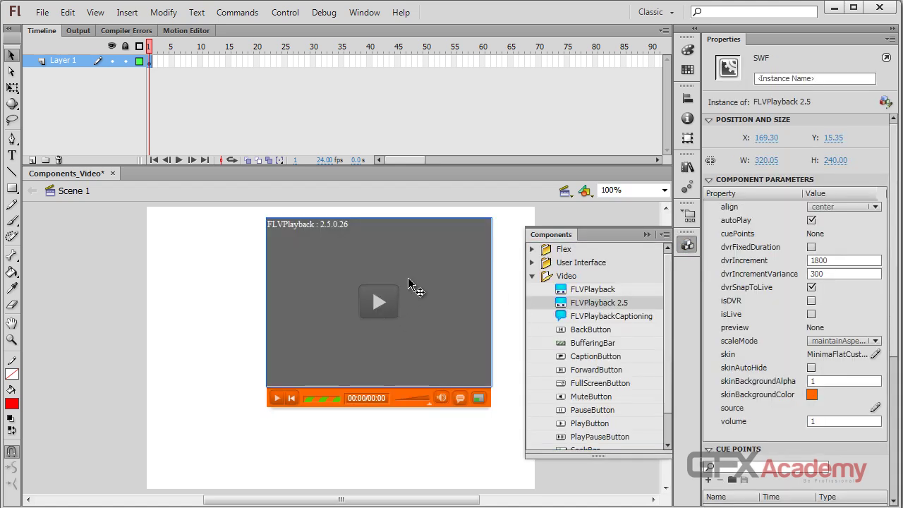
pyautogui.moveTo(412, 285); pyautogui.dragTo(393, 303)
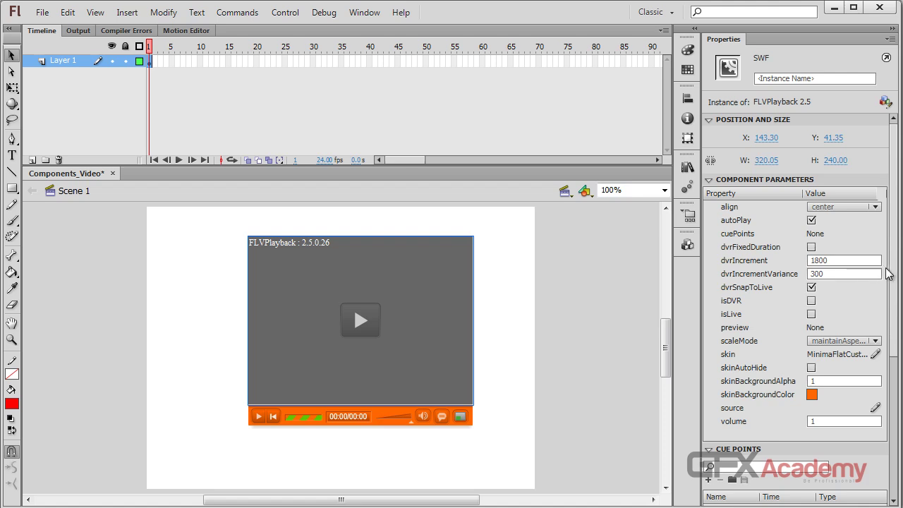
pyautogui.scroll(-2, 785, 250)
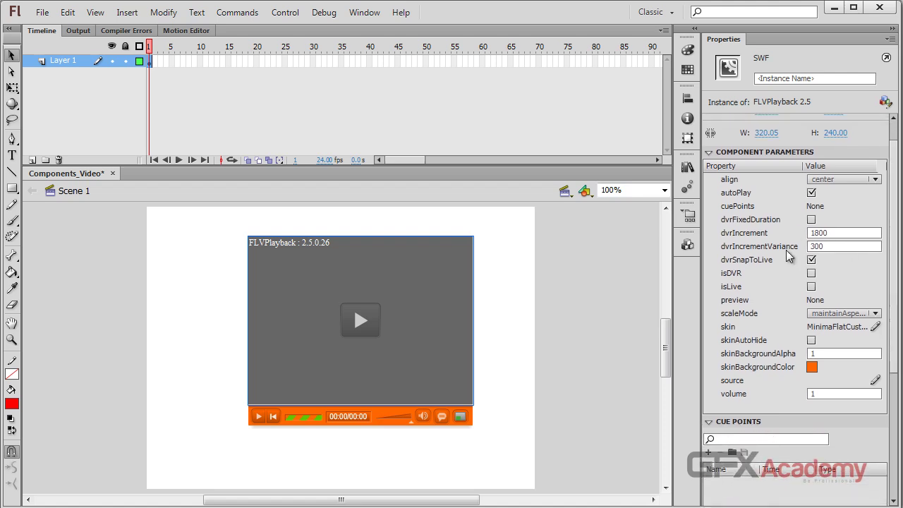
pyautogui.moveTo(423, 296); pyautogui.dragTo(396, 301)
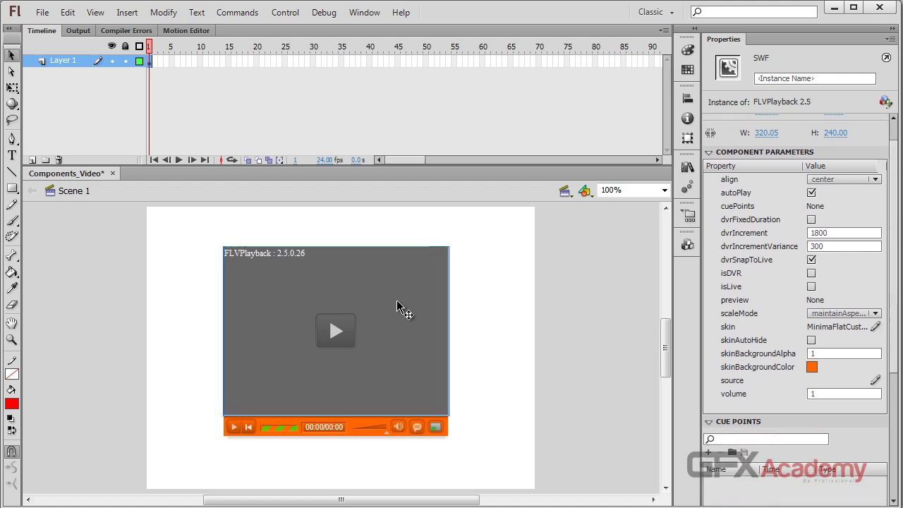
# Test the movie with the FLVPlayback 2.5 player, close the test window, and deselect the player.
pyautogui.hotkey('ctrl', 'Return')
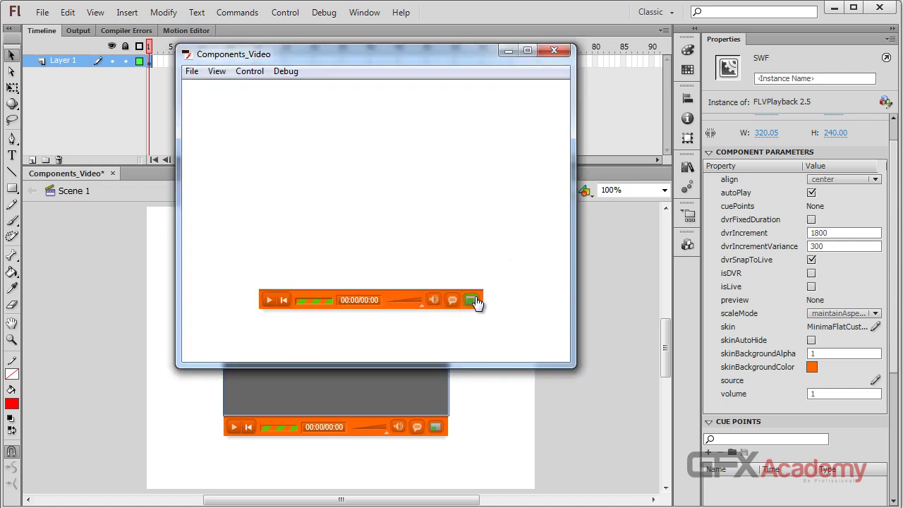
pyautogui.click(554, 50)
pyautogui.click(357, 437)
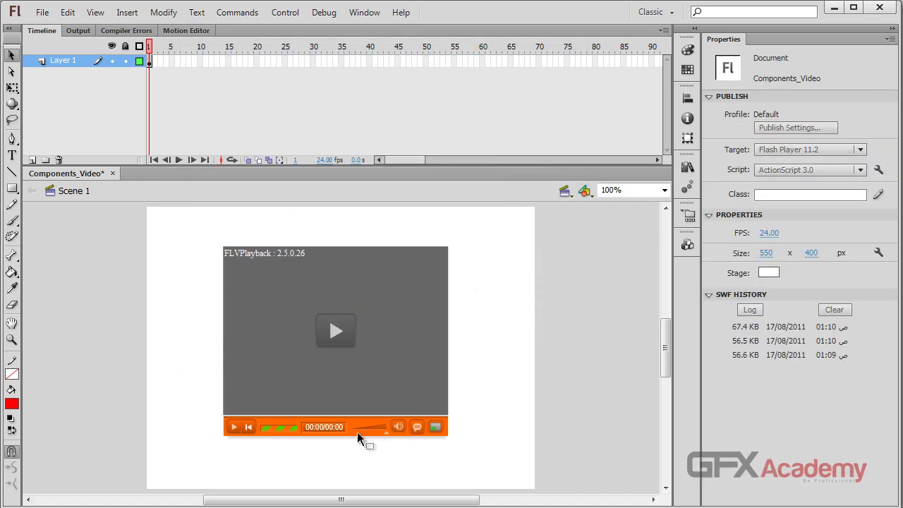
# Select the FLVPlayback 2.5 player and review its dvrIncrement, dvrIncrementVariance and scaleMode parameters.
pyautogui.click(333, 340)
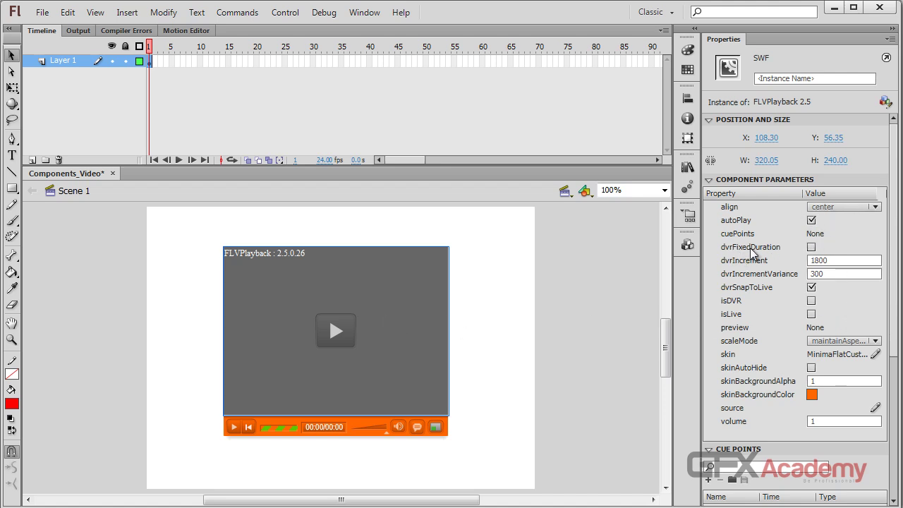
pyautogui.click(842, 262)
pyautogui.click(822, 274)
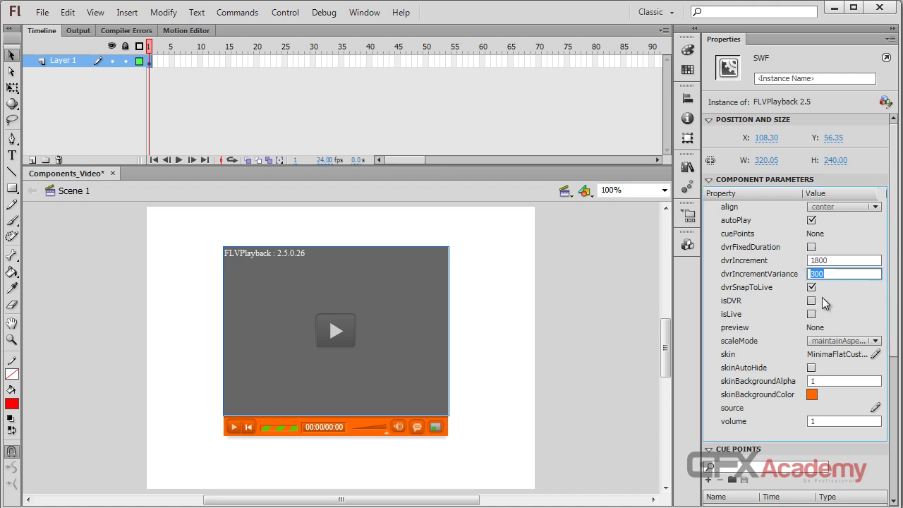
pyautogui.click(879, 342)
pyautogui.click(878, 342)
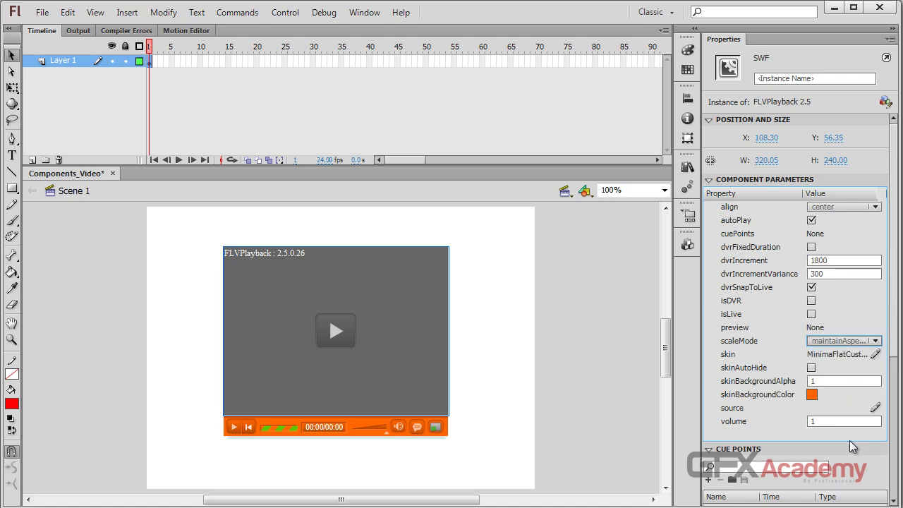
# Set the player's source to the SHOW REEL ANIMATION 2009 BLUR STUDIOS video, matching its source dimensions, and test the movie.
pyautogui.click(875, 408)
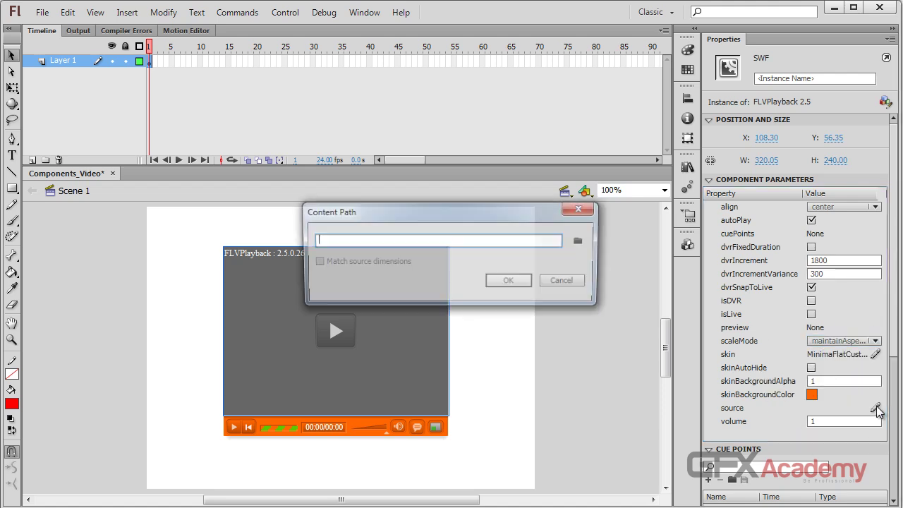
pyautogui.click(580, 240)
pyautogui.doubleClick(374, 198)
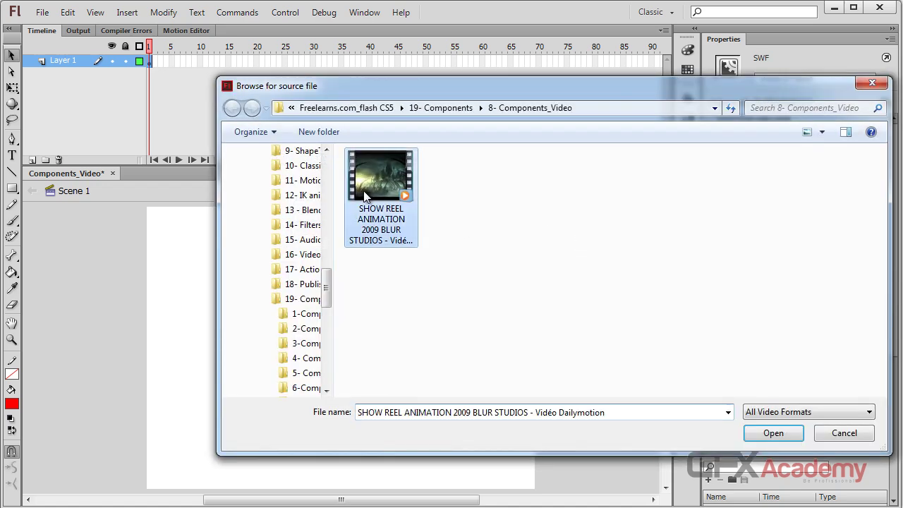
pyautogui.click(496, 282)
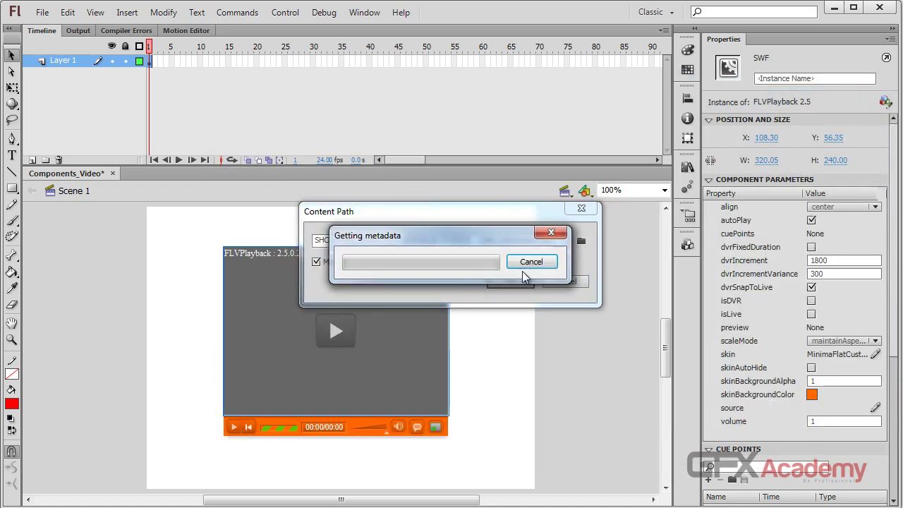
pyautogui.moveTo(403, 263); pyautogui.dragTo(400, 269)
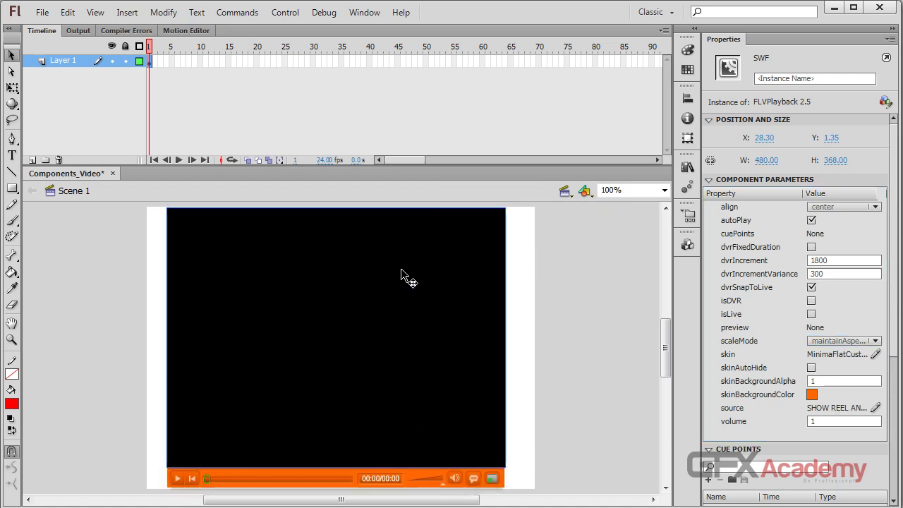
pyautogui.hotkey('ctrl', 'Return')
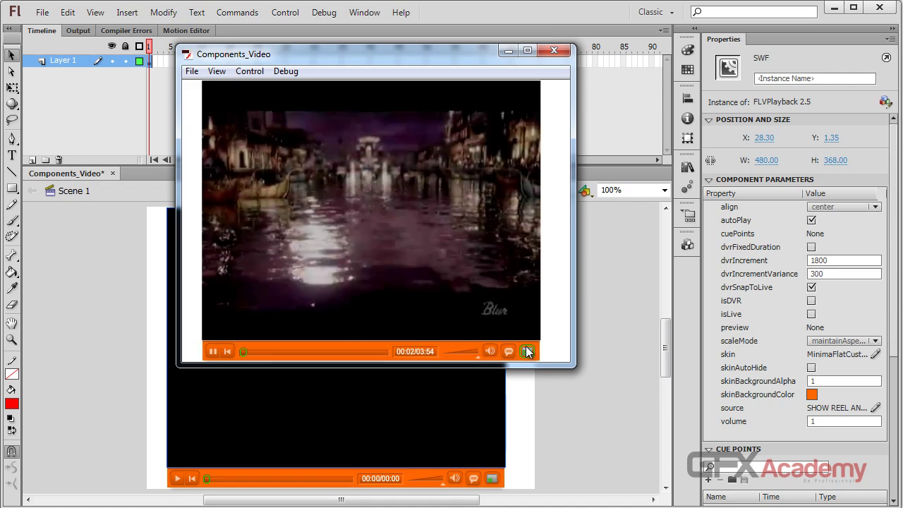
pyautogui.click(552, 50)
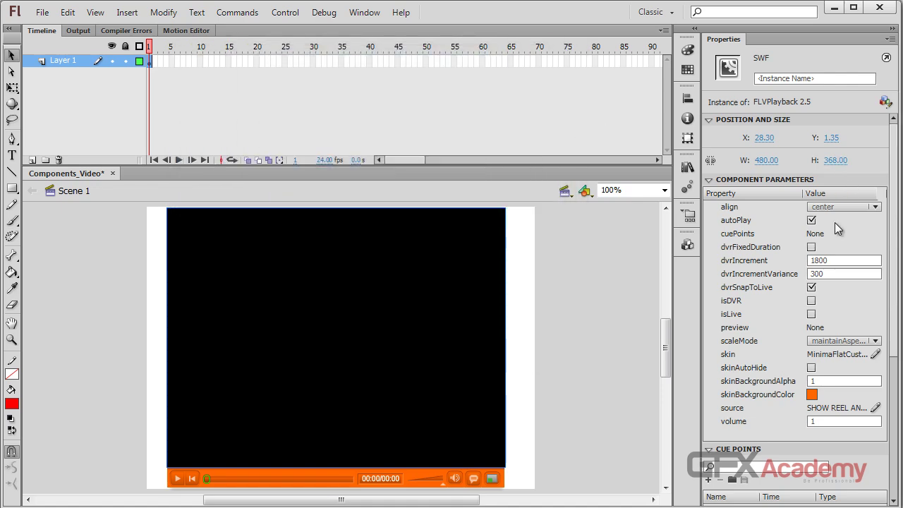
# Set the player's dvrIncrement to 100 and test the movie, closing the test window when done.
pyautogui.click(833, 261)
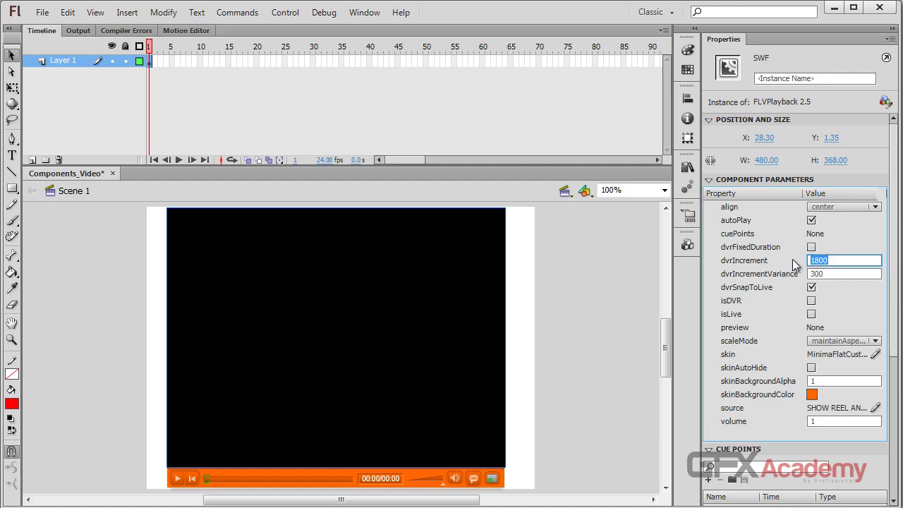
pyautogui.write('100')
pyautogui.hotkey('ctrl', 'Return')
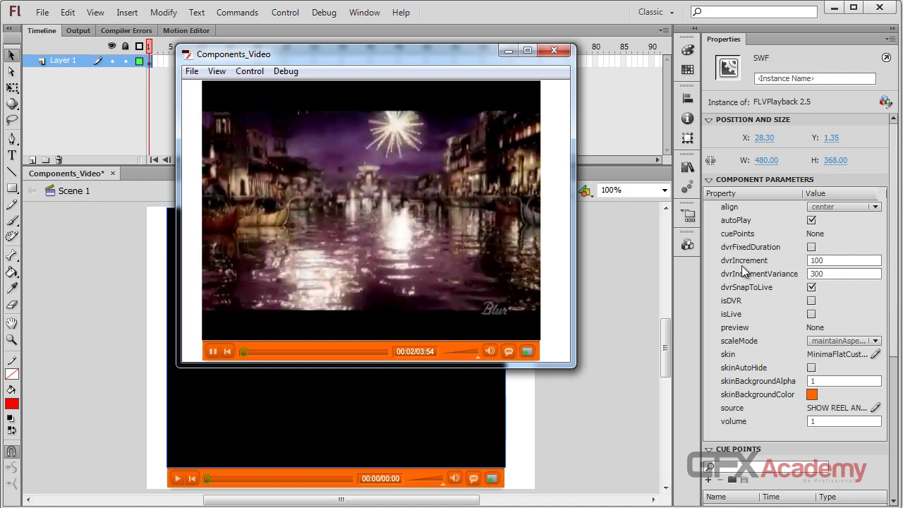
pyautogui.click(553, 50)
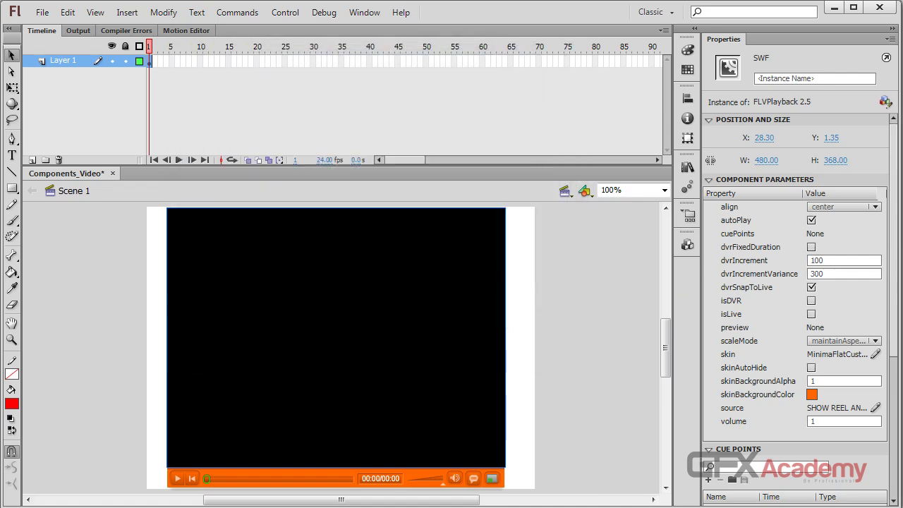
# Restore the player's dvrIncrement to 1800.
pyautogui.click(730, 262)
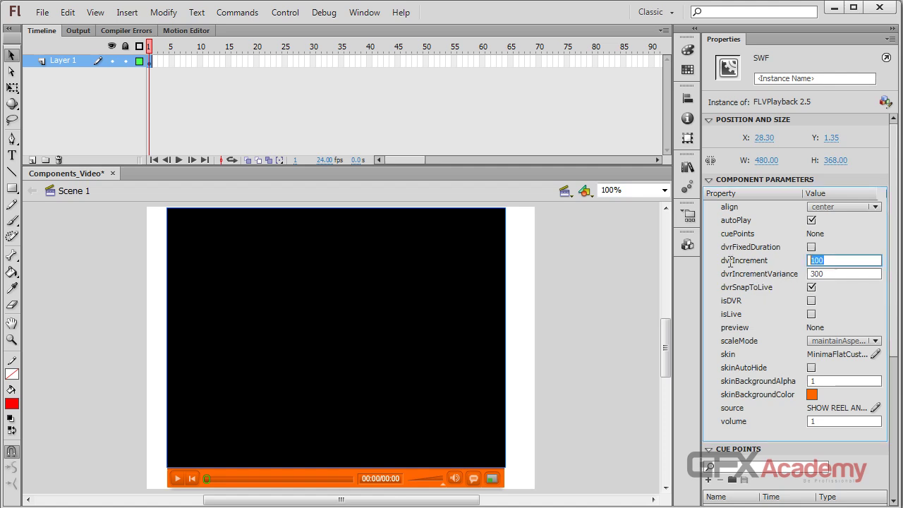
pyautogui.write('1')
pyautogui.press('Return')
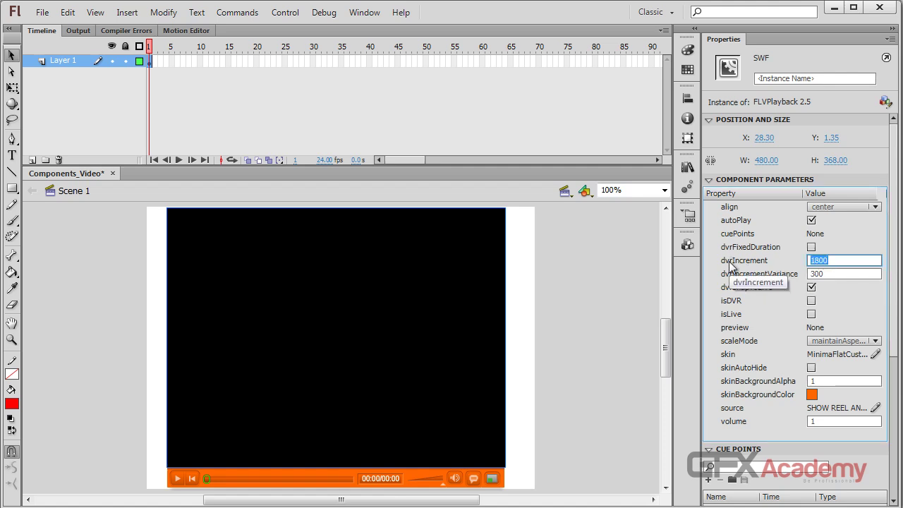
pyautogui.click(484, 362)
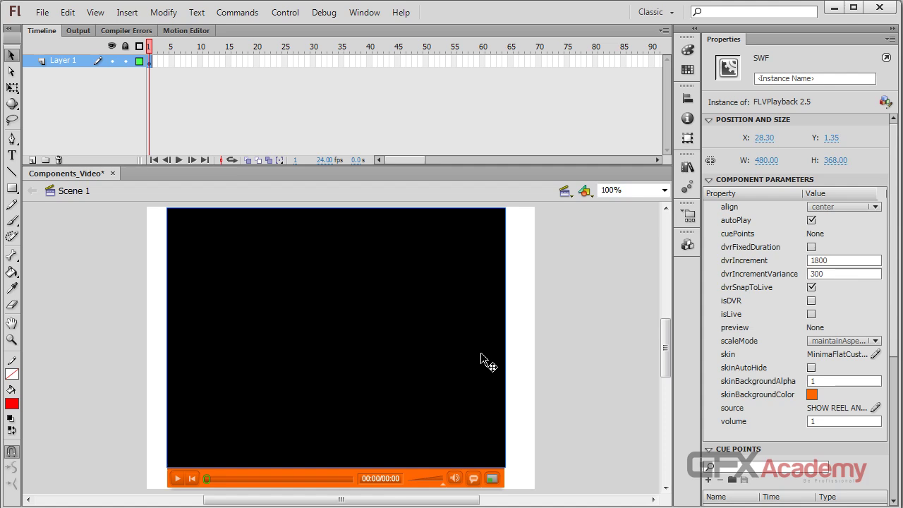
# Review the player's DVR increments, scaleMode options and source path dialog, cancelling the file browsing and the dialog.
pyautogui.click(807, 262)
pyautogui.press('Tab')
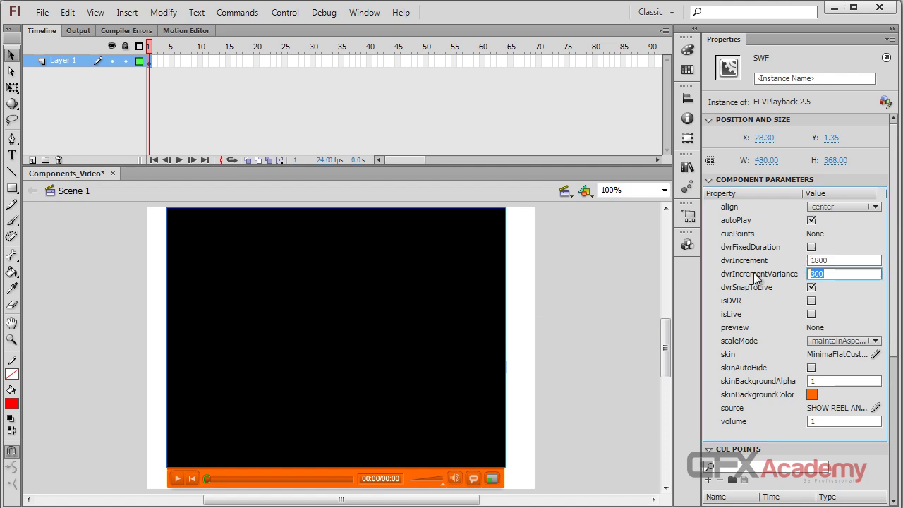
pyautogui.click(817, 260)
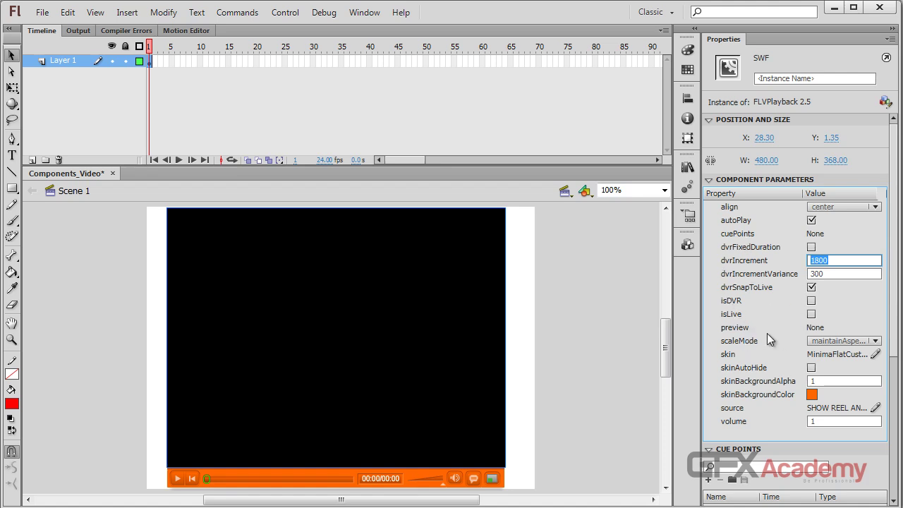
pyautogui.click(875, 342)
pyautogui.click(872, 343)
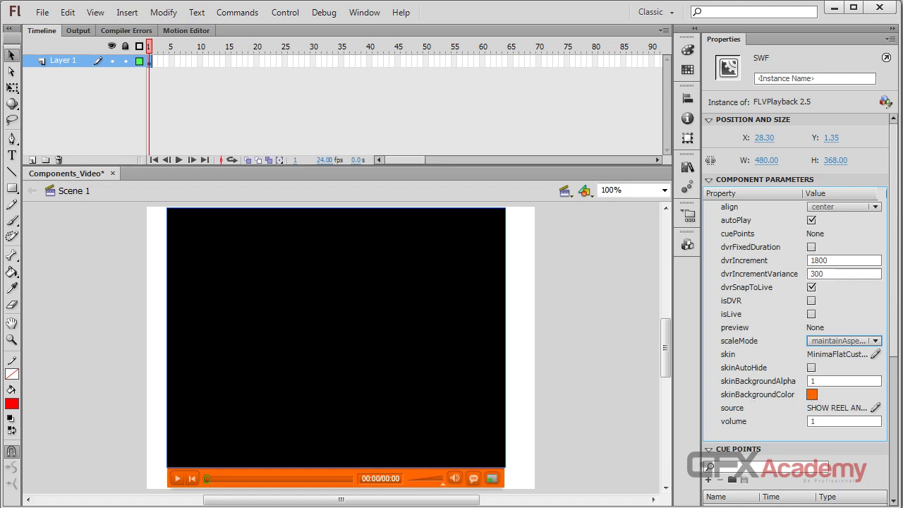
pyautogui.click(875, 408)
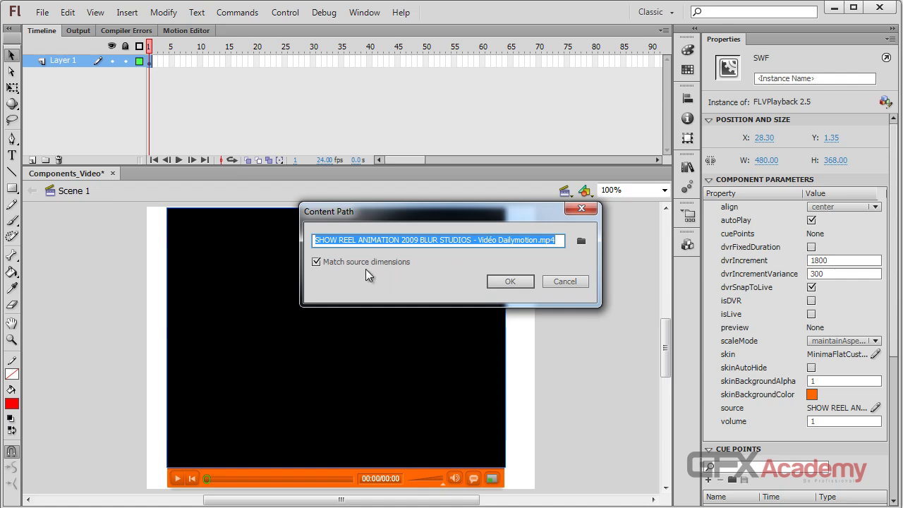
pyautogui.click(581, 241)
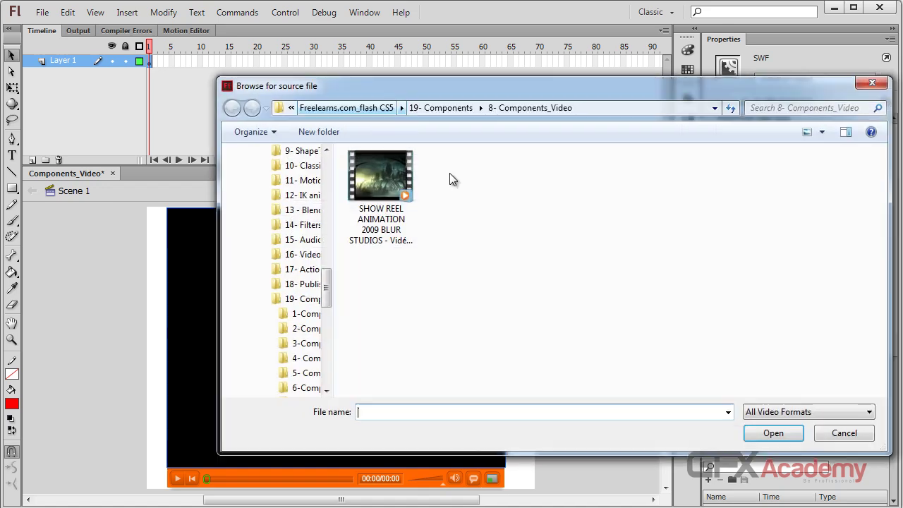
pyautogui.click(824, 433)
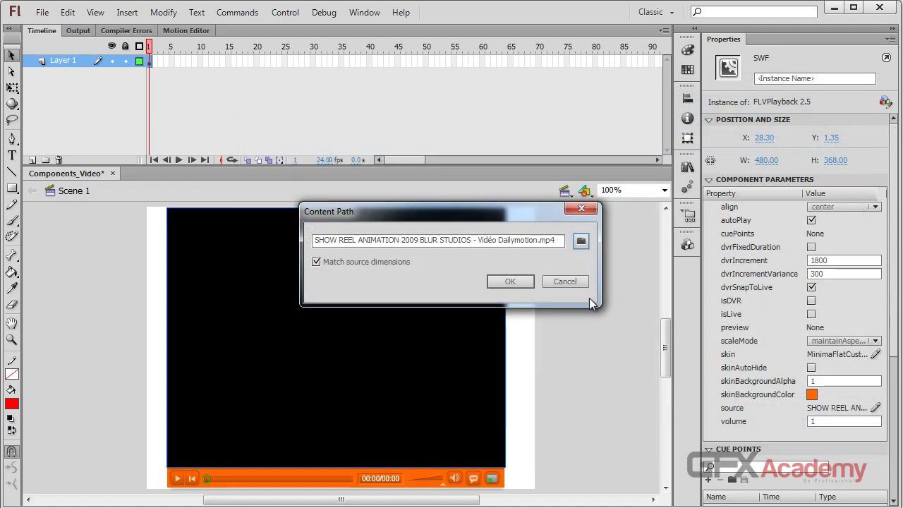
pyautogui.click(564, 282)
# Delete the FLVPlayback 2.5 player from the stage and remove its component from the document's library.
pyautogui.press('Delete')
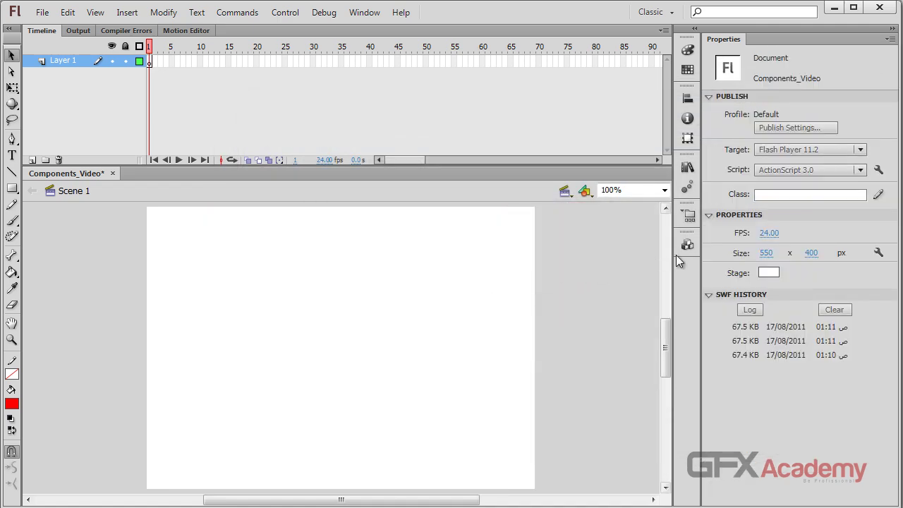
pyautogui.click(688, 245)
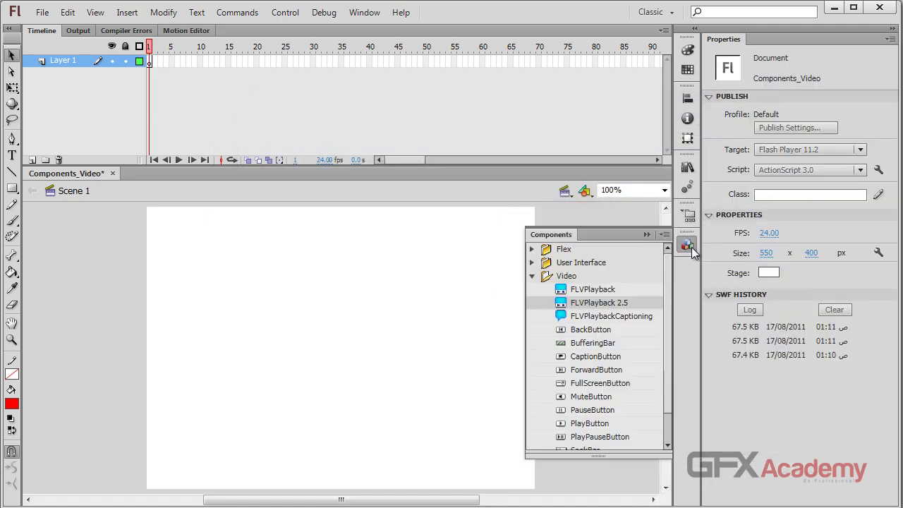
pyautogui.click(688, 167)
pyautogui.click(562, 295)
pyautogui.press('Delete')
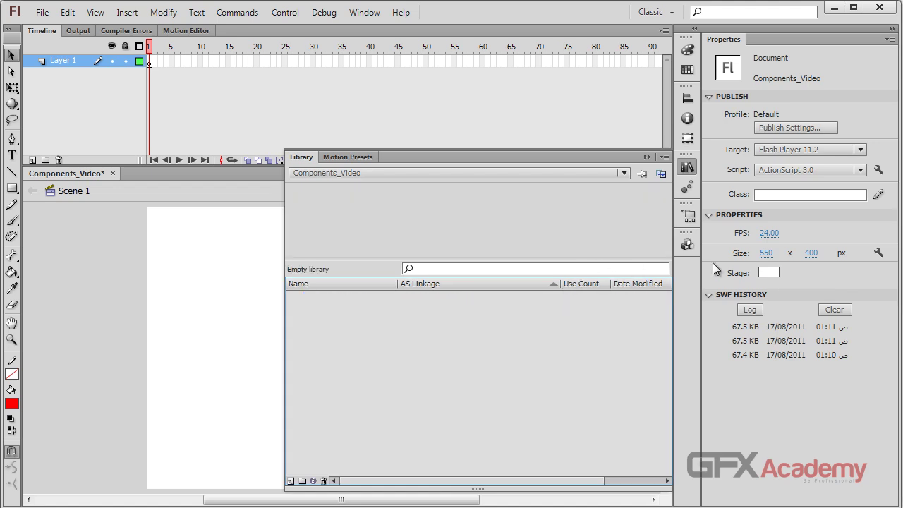
# Place an FLVPlaybackCaptioning component from the Video components near the stage's center and check its source parameter.
pyautogui.click(688, 244)
pyautogui.moveTo(588, 317); pyautogui.dragTo(356, 339)
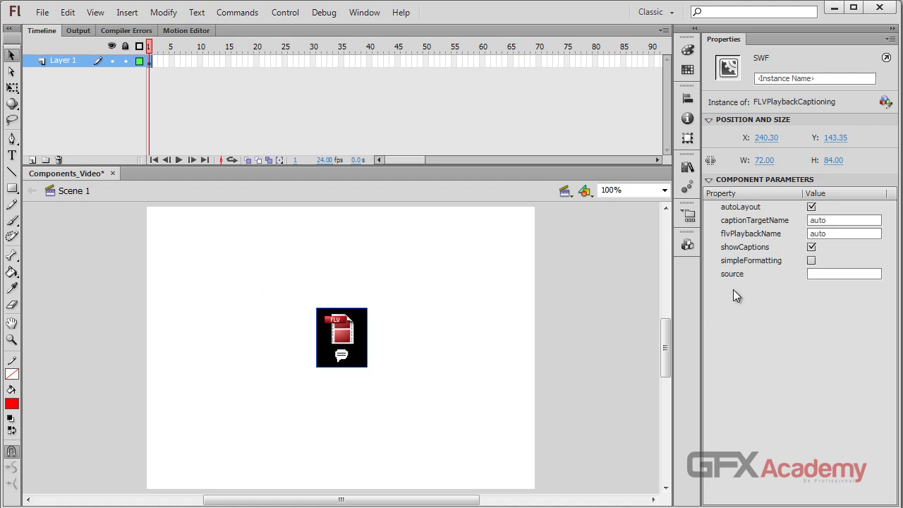
pyautogui.click(835, 275)
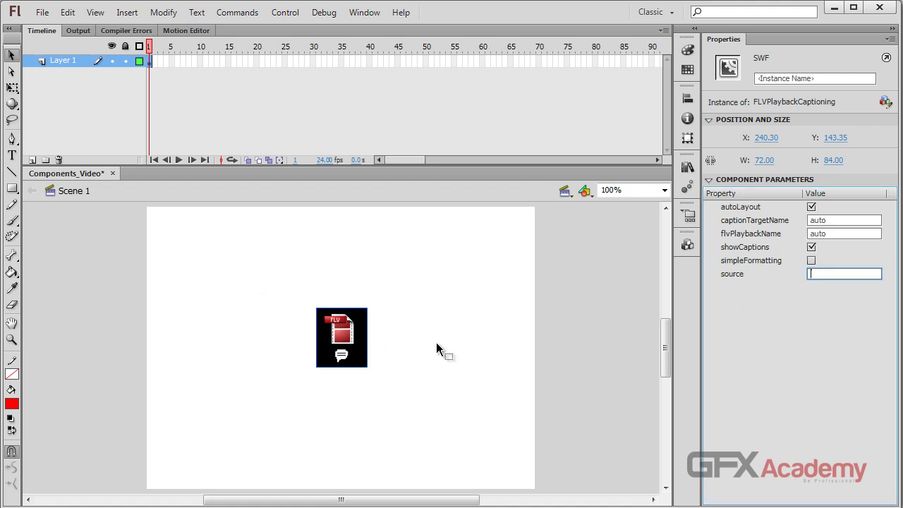
pyautogui.click(341, 351)
# Test the movie with only the captioning component, reveal the output message behind the test window, and close the test.
pyautogui.hotkey('ctrl', 'Return')
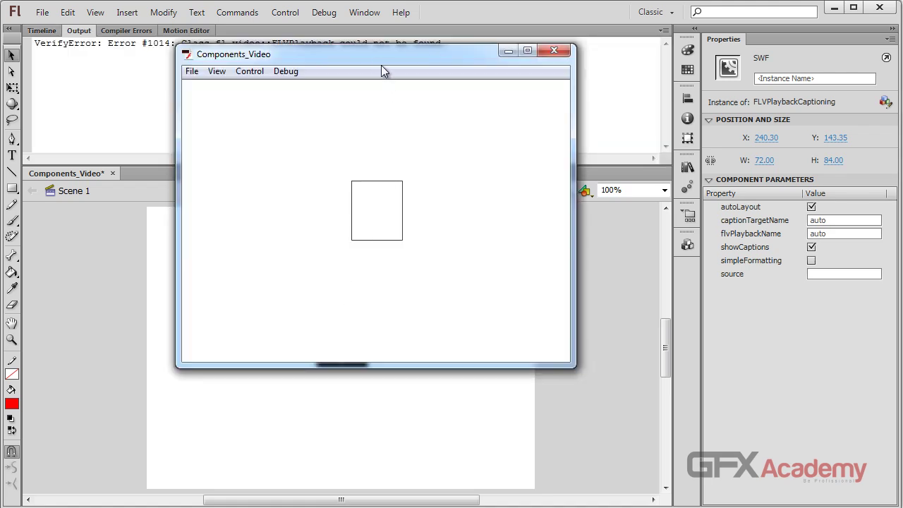
pyautogui.moveTo(375, 55); pyautogui.dragTo(371, 97)
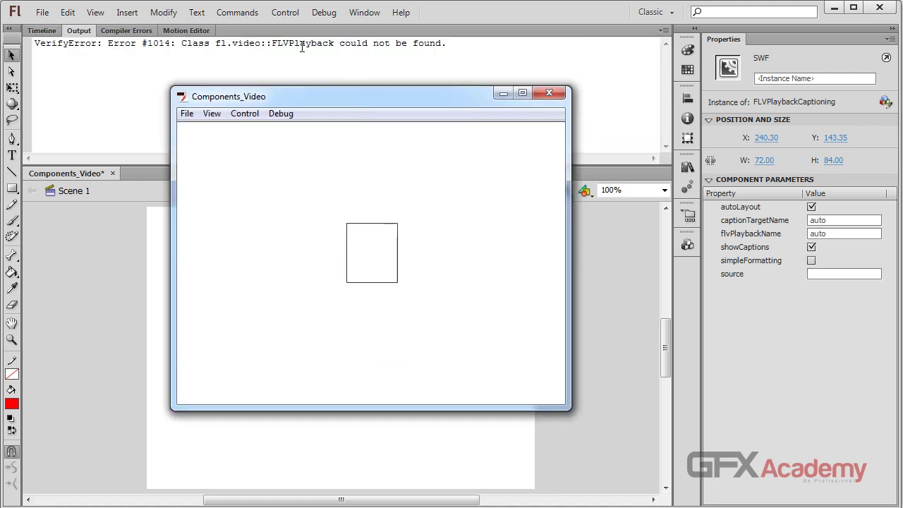
pyautogui.click(549, 94)
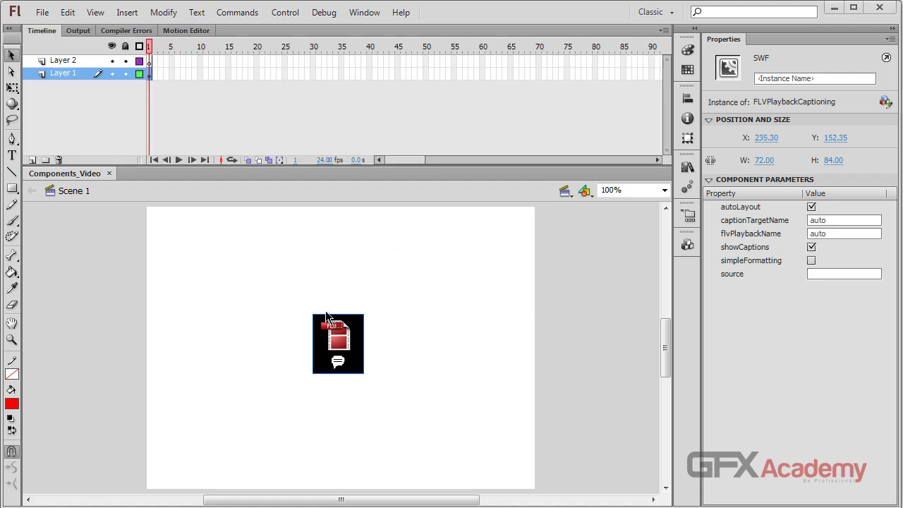
# Move the captioning component to the stage's right edge and place an FLVPlayback component near the center.
pyautogui.moveTo(327, 315); pyautogui.dragTo(395, 315)
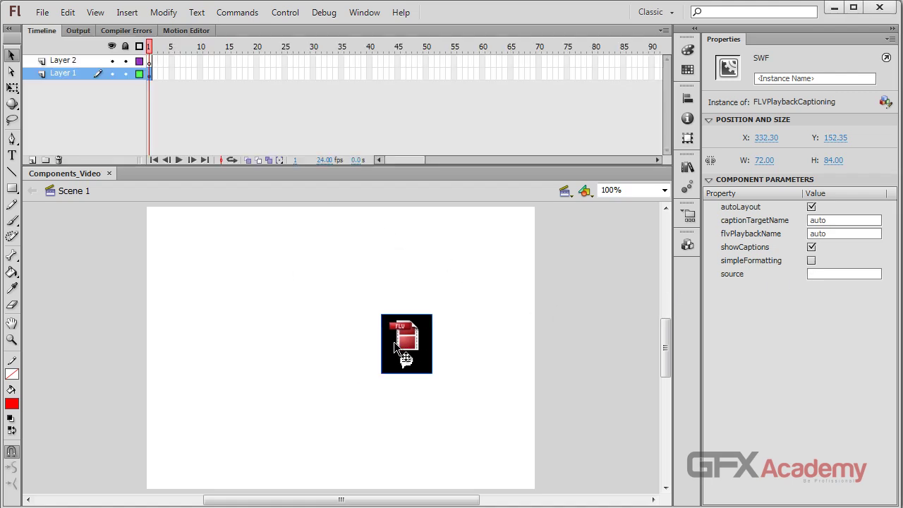
pyautogui.click(687, 243)
pyautogui.moveTo(579, 256); pyautogui.dragTo(268, 324)
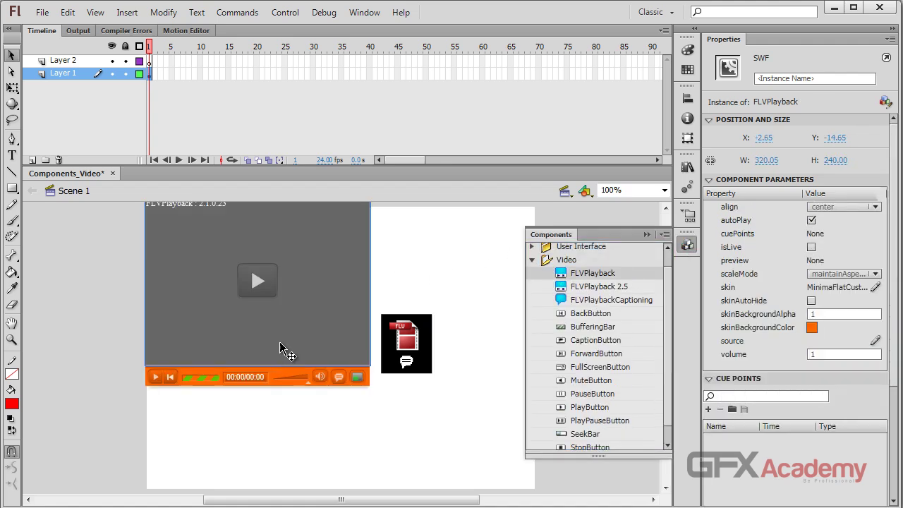
pyautogui.moveTo(395, 340); pyautogui.dragTo(502, 320)
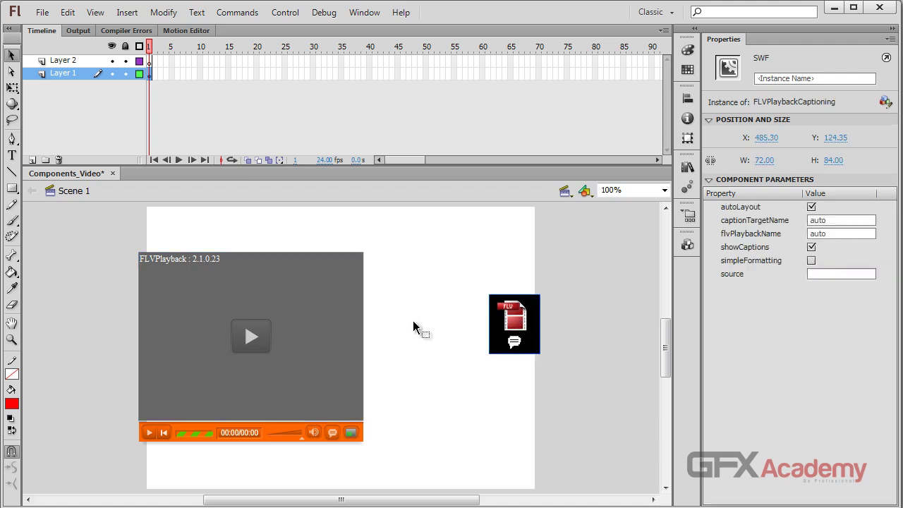
pyautogui.moveTo(335, 323); pyautogui.dragTo(424, 324)
# Move the captioning component from Layer 1 to Layer 2, over the player's right half at about X 316, Y 142.
pyautogui.click(504, 317)
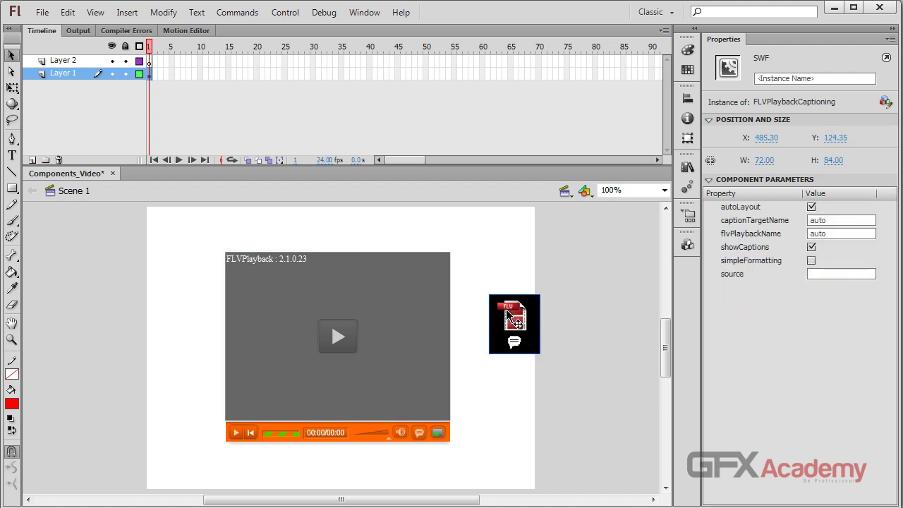
pyautogui.moveTo(504, 318)
pyautogui.mouseDown()
pyautogui.moveTo(441, 327)
pyautogui.moveTo(501, 308)
pyautogui.mouseUp()
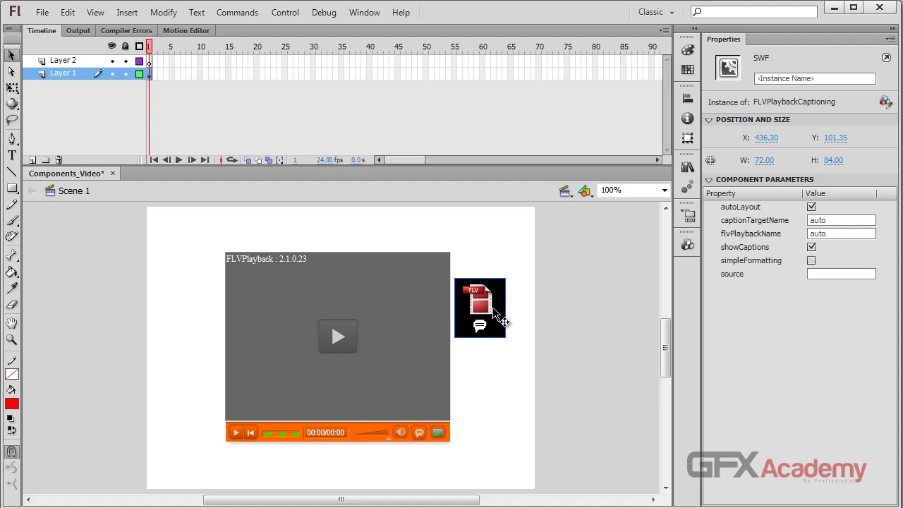
pyautogui.press('Delete')
pyautogui.click(82, 62)
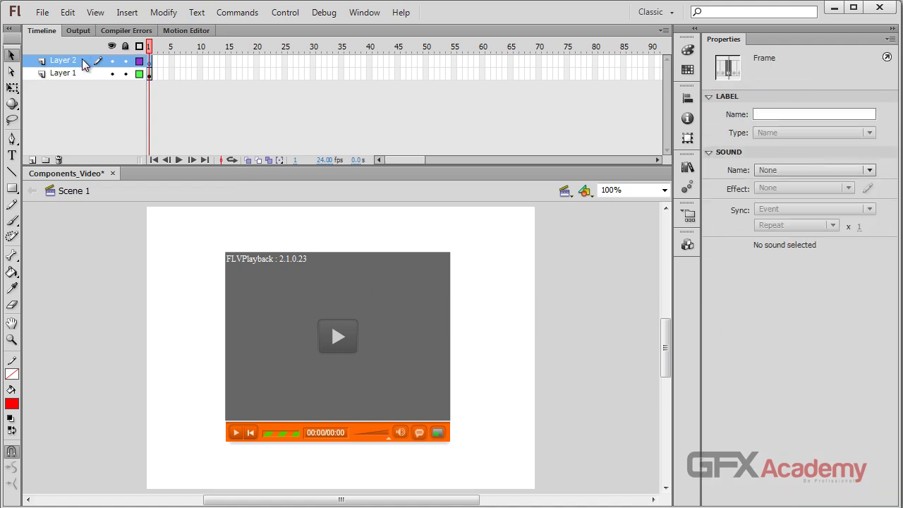
pyautogui.hotkey('ctrl', 'z')
pyautogui.moveTo(481, 308); pyautogui.dragTo(395, 340)
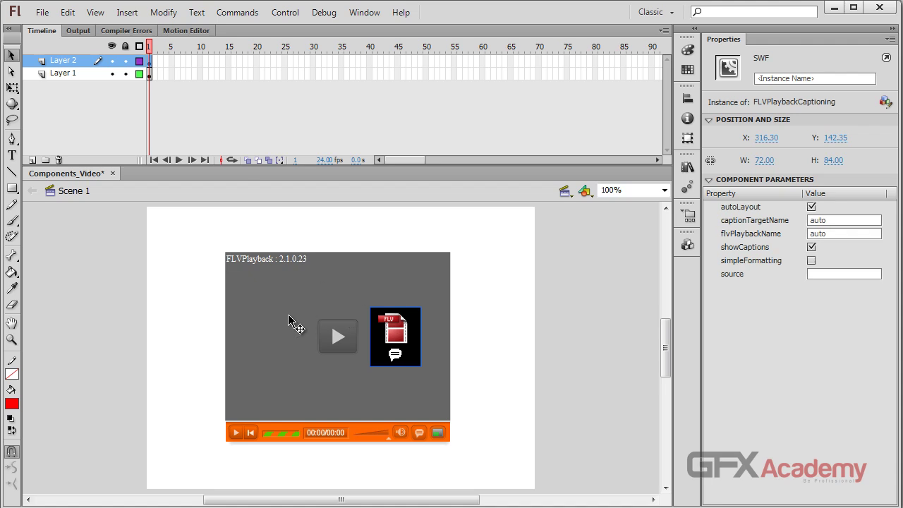
# Check the captioning component's source parameter and save the document.
pyautogui.click(423, 316)
pyautogui.click(416, 318)
pyautogui.click(844, 275)
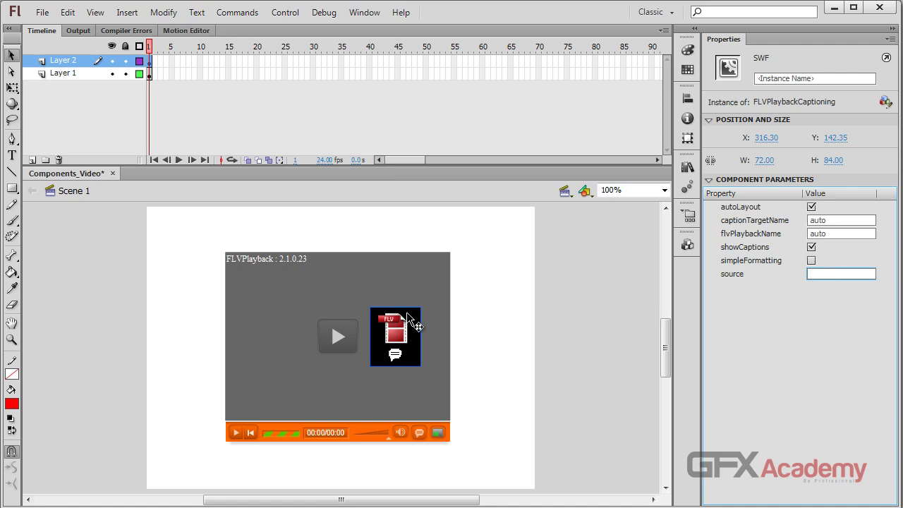
pyautogui.hotkey('ctrl', 's')
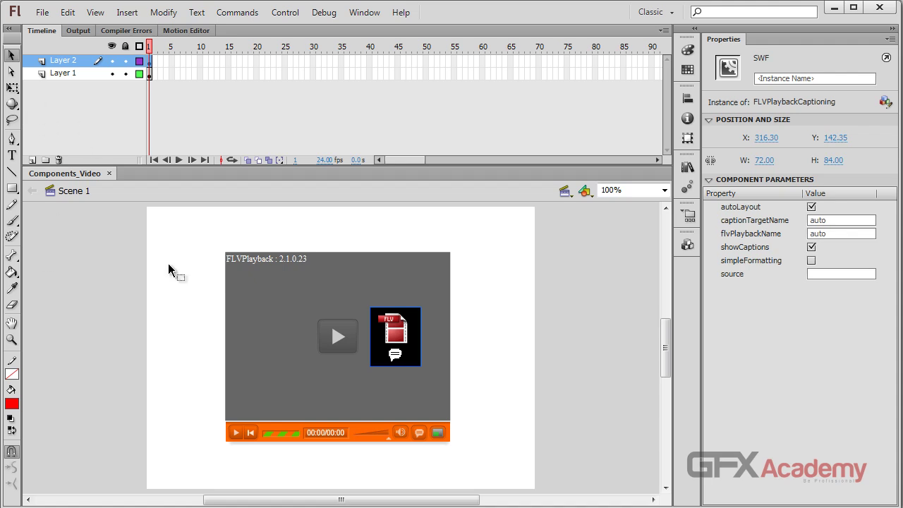
# Copy the document class name FLVPlaybackCaptioningExample and open the class file for editing.
pyautogui.click(126, 263)
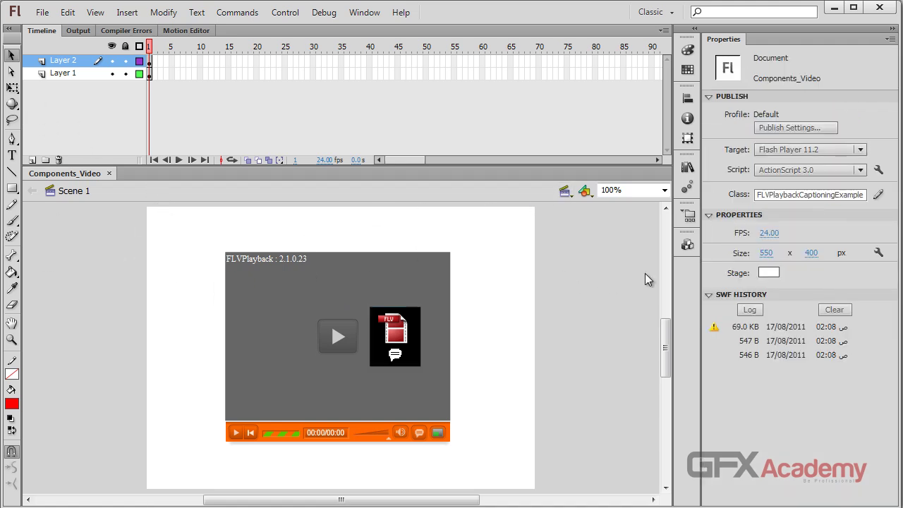
pyautogui.click(799, 195)
pyautogui.doubleClick(800, 194)
pyautogui.hotkey('ctrl', 'c')
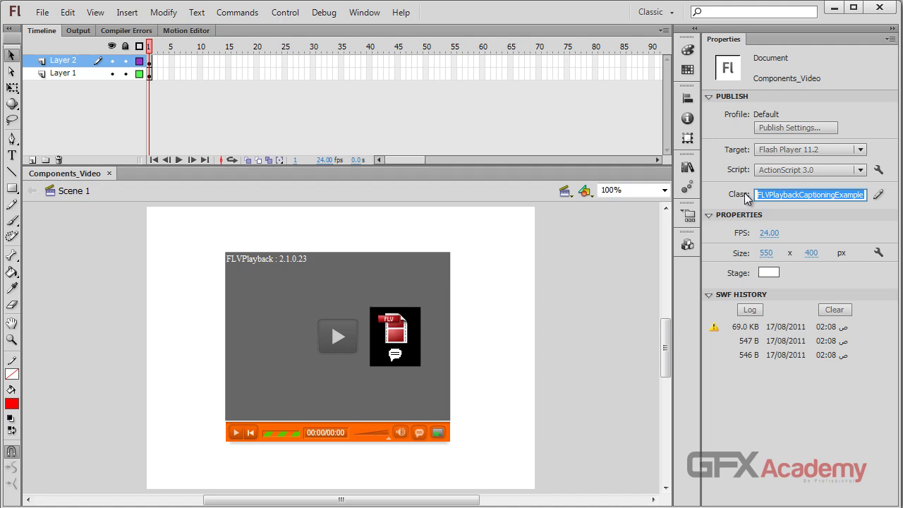
pyautogui.click(878, 195)
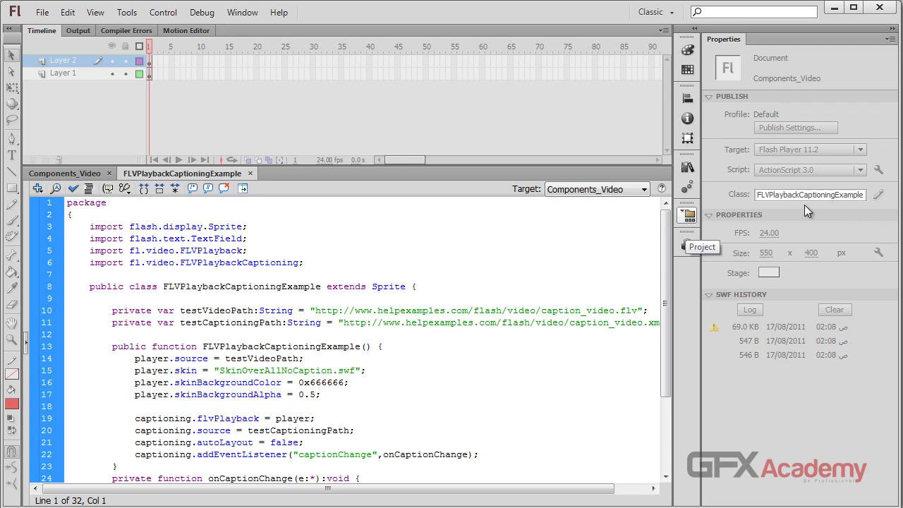
pyautogui.click(287, 311)
pyautogui.hotkey('ctrl', 'a')
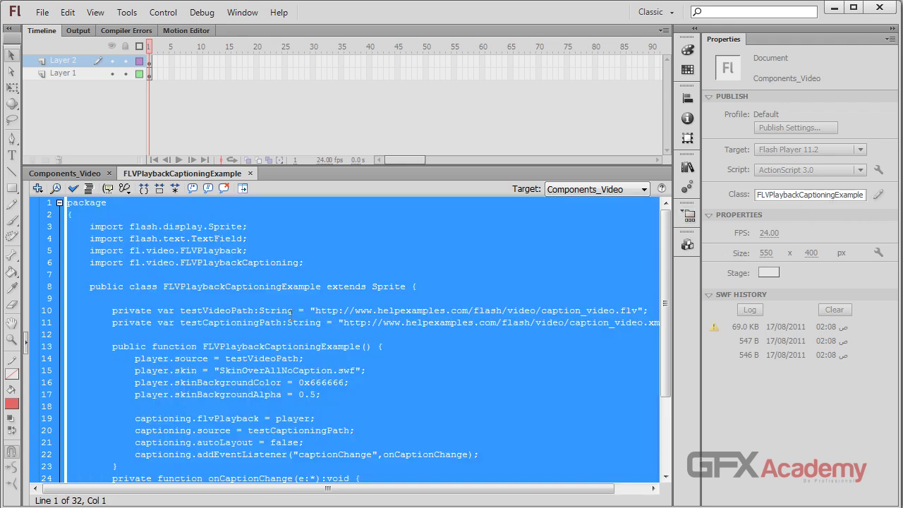
pyautogui.hotkey('ctrl', 'v')
pyautogui.hotkey('ctrl', 'z')
# Locate the FLVPlaybackCaptioningExample file in the 8- Components_Video folder, play the Components_Video SWF, and close the player.
pyautogui.click(189, 306)
pyautogui.scroll(-3, 177, 305)
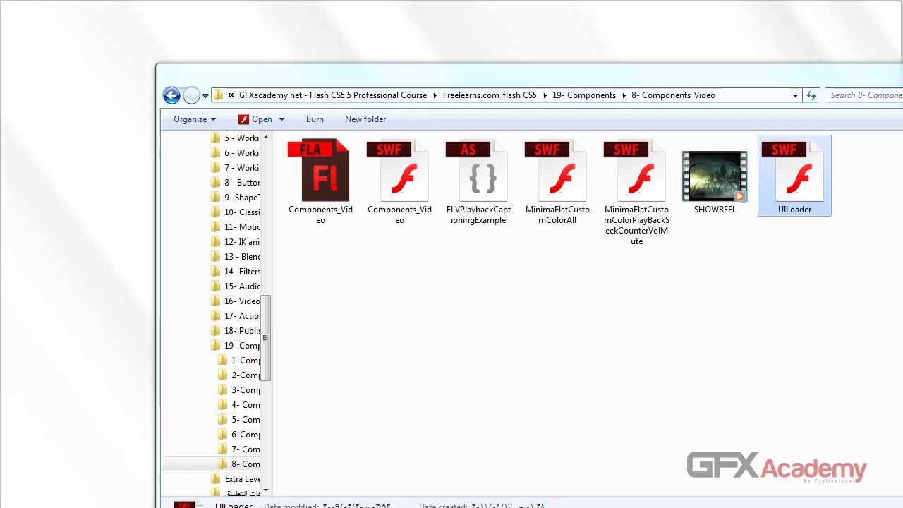
pyautogui.click(506, 215)
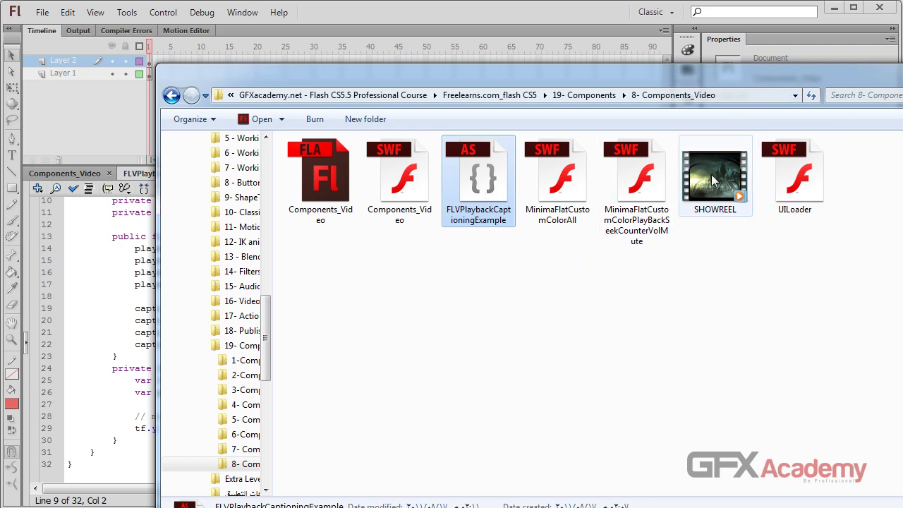
pyautogui.click(417, 195)
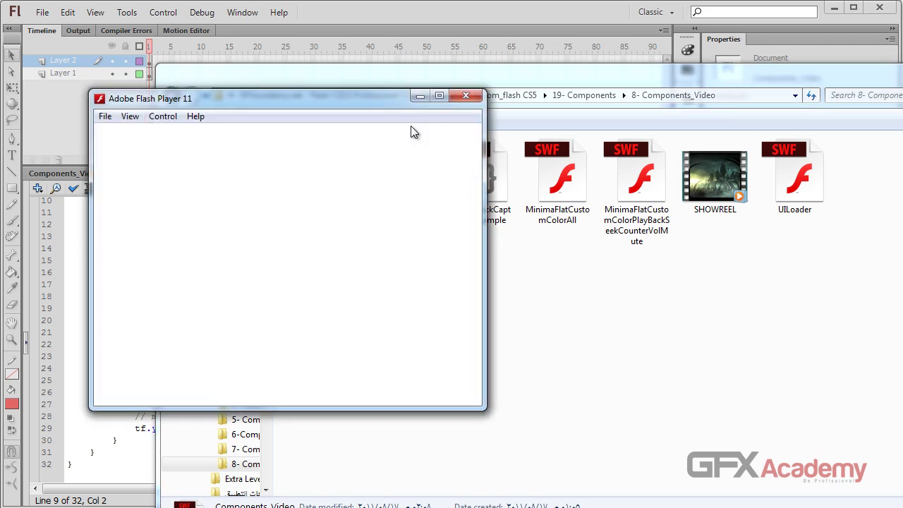
pyautogui.click(468, 93)
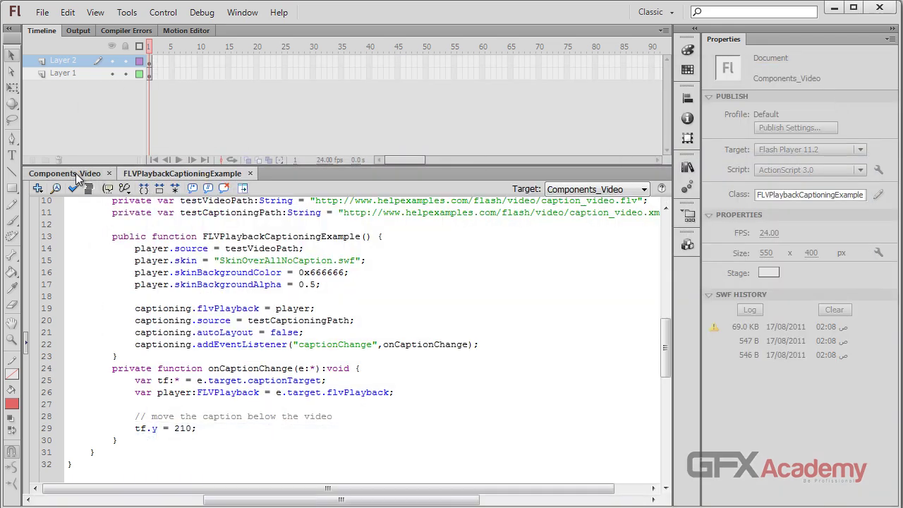
# Give the captioning component the instance name captioning, as referenced in the class code.
pyautogui.click(75, 173)
pyautogui.click(408, 330)
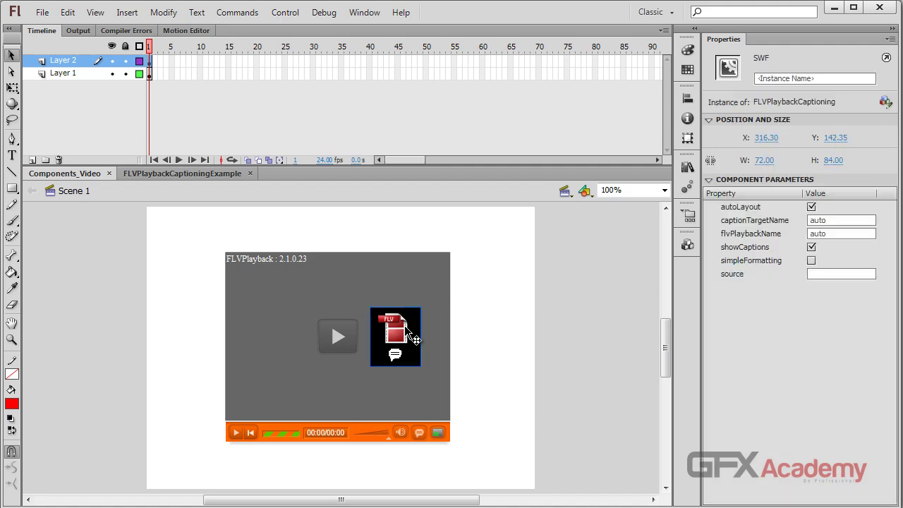
pyautogui.click(156, 177)
pyautogui.click(168, 308)
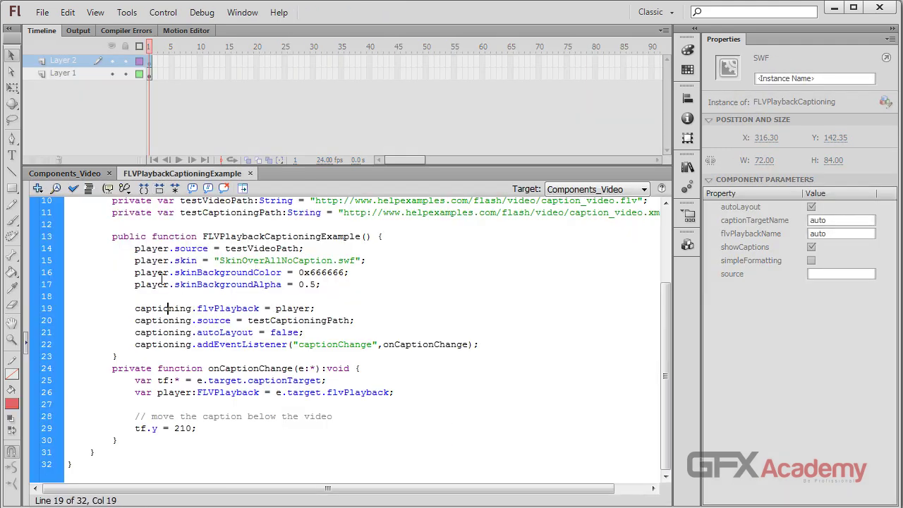
pyautogui.doubleClick(166, 309)
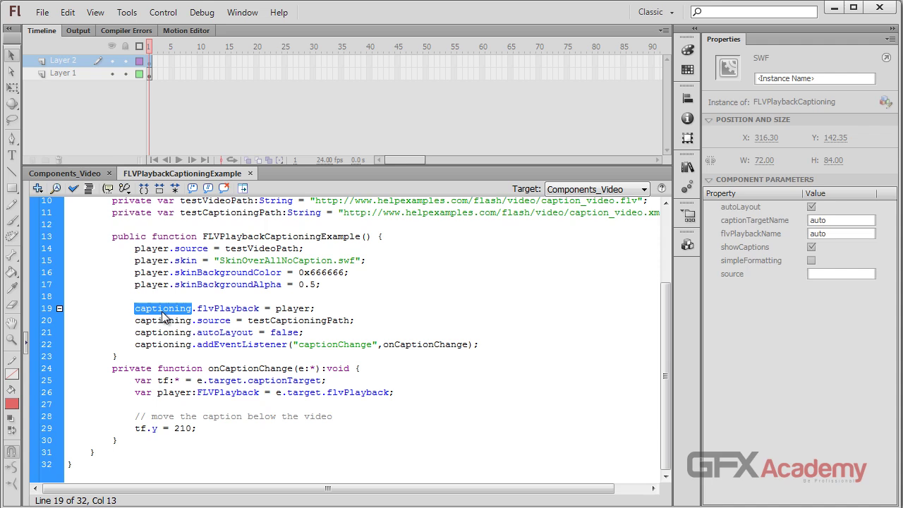
pyautogui.click(78, 173)
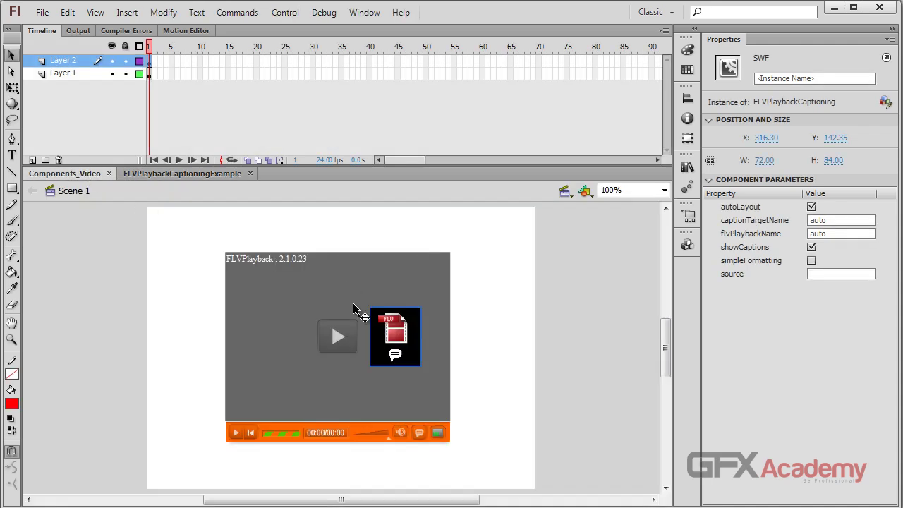
pyautogui.click(809, 78)
pyautogui.write('captioning')
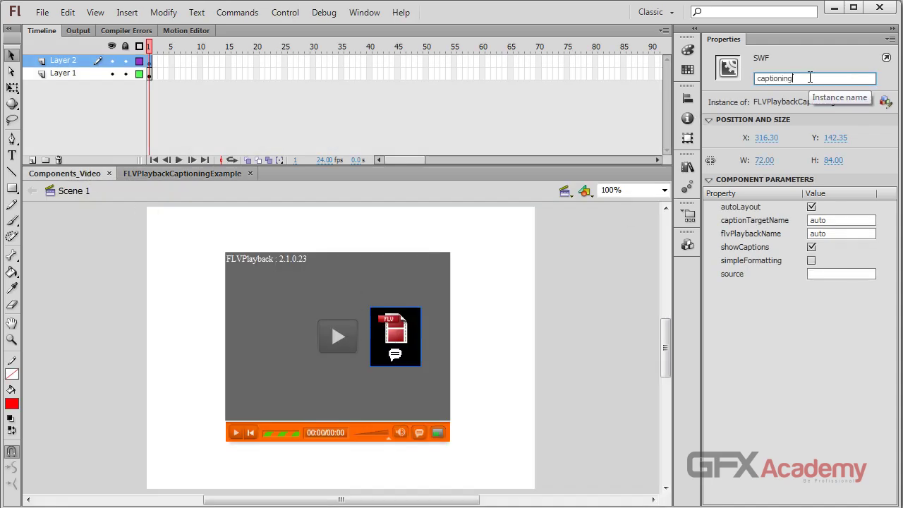
pyautogui.press('Return')
# Give the FLVPlayback component the instance name player, copied from the class code.
pyautogui.click(318, 288)
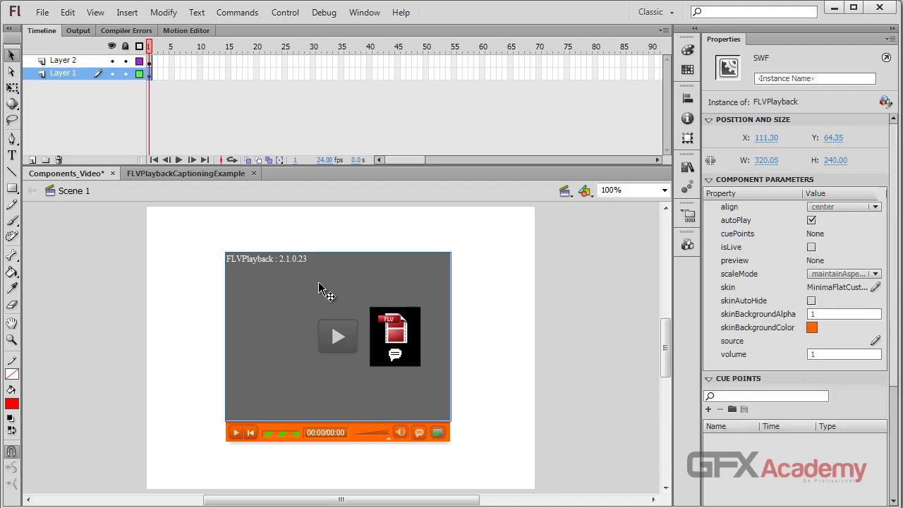
pyautogui.click(176, 176)
pyautogui.doubleClick(157, 249)
pyautogui.hotkey('ctrl', 'c')
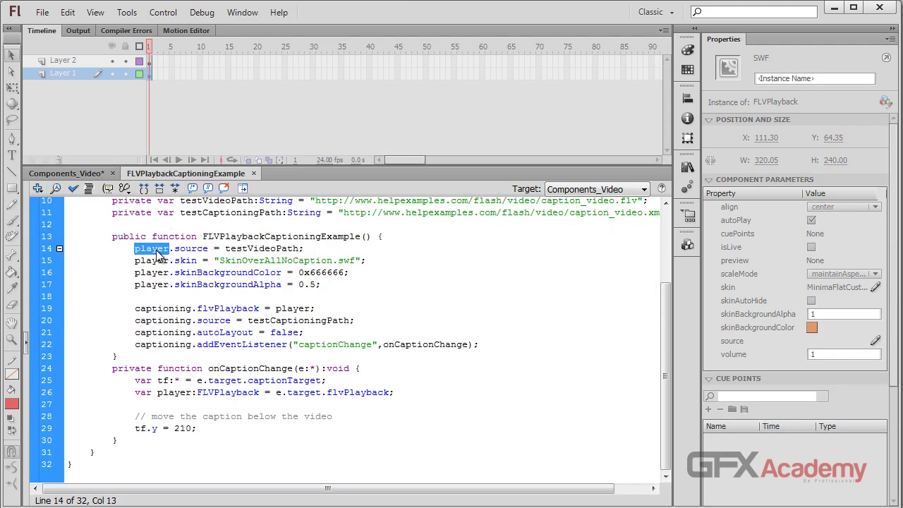
pyautogui.click(84, 174)
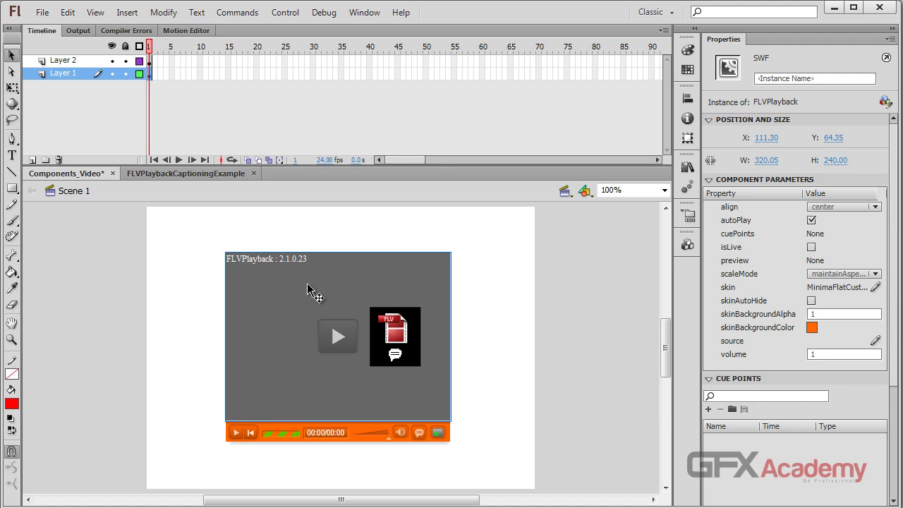
pyautogui.click(781, 76)
pyautogui.hotkey('ctrl', 'v')
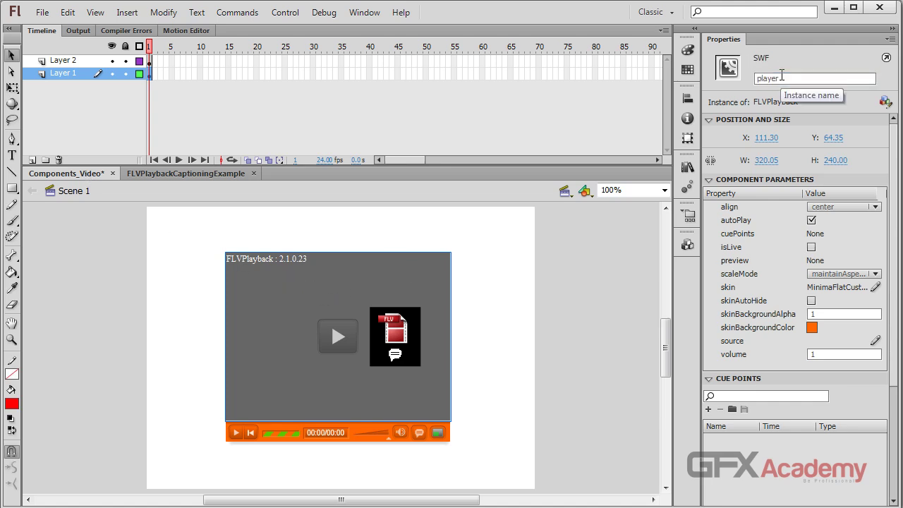
# Save the document, test the movie with the named components, and close the test window.
pyautogui.hotkey('ctrl', 's')
pyautogui.hotkey('ctrl', 'Return')
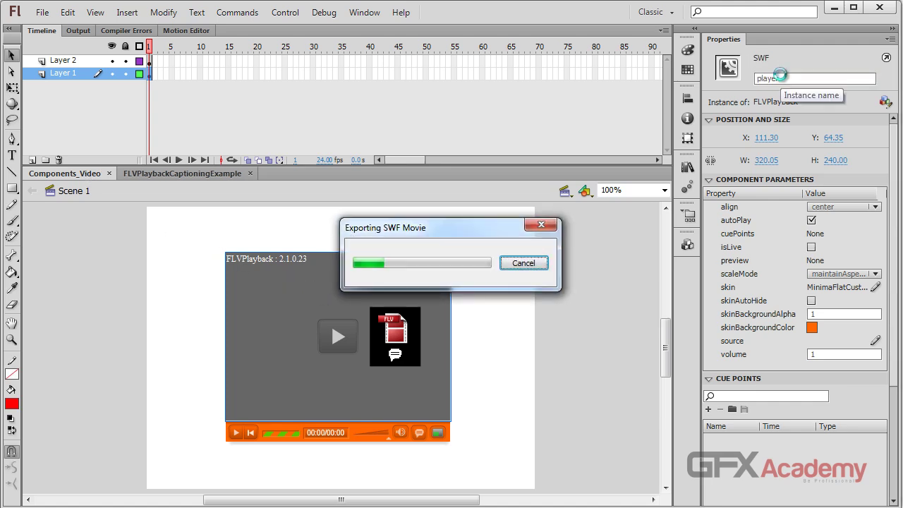
pyautogui.moveTo(393, 221); pyautogui.dragTo(396, 132)
pyautogui.click(581, 133)
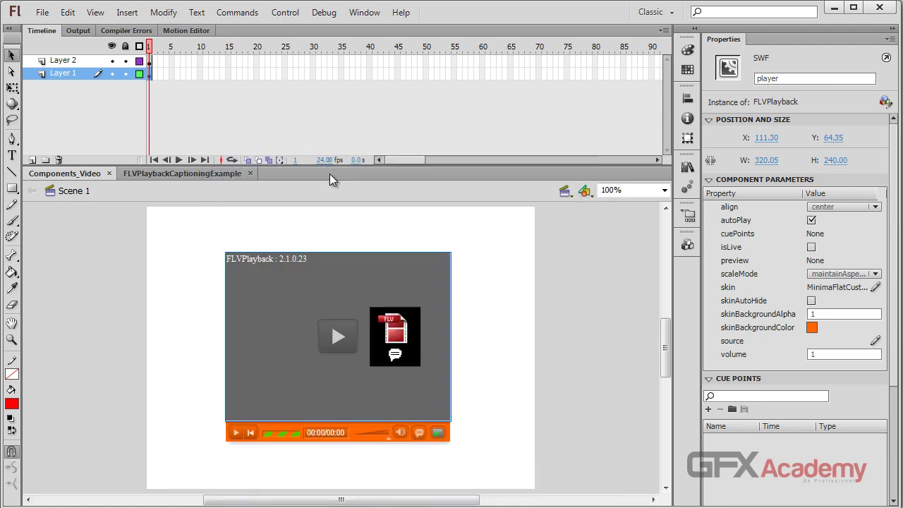
# Examine the testVideoPath and testCaptioningPath addresses in the FLVPlaybackCaptioningExample class code, including their domain, folders and file names.
pyautogui.click(210, 173)
pyautogui.scroll(3, 521, 312)
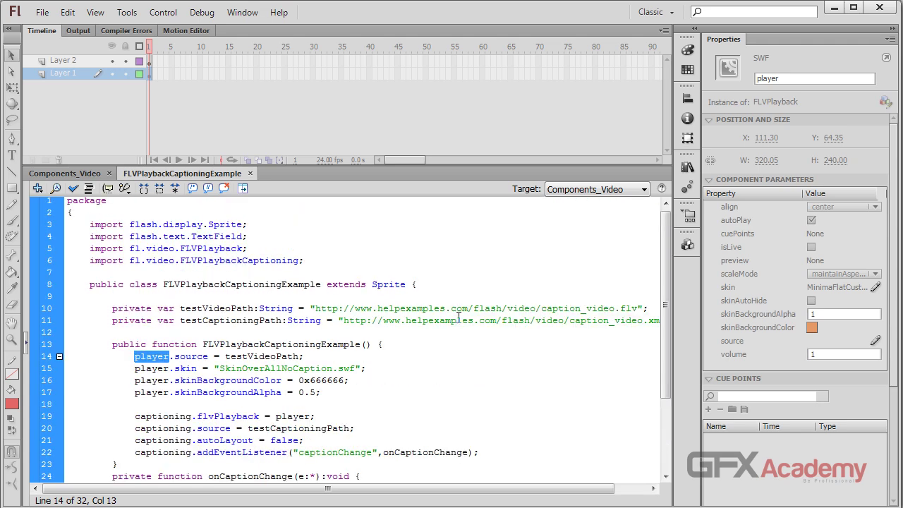
pyautogui.moveTo(352, 488); pyautogui.dragTo(386, 489)
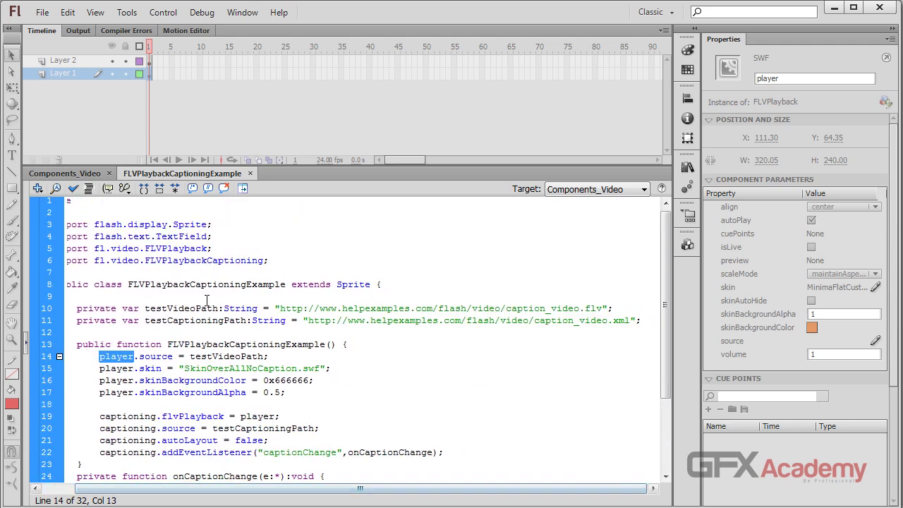
pyautogui.moveTo(280, 308); pyautogui.dragTo(593, 308)
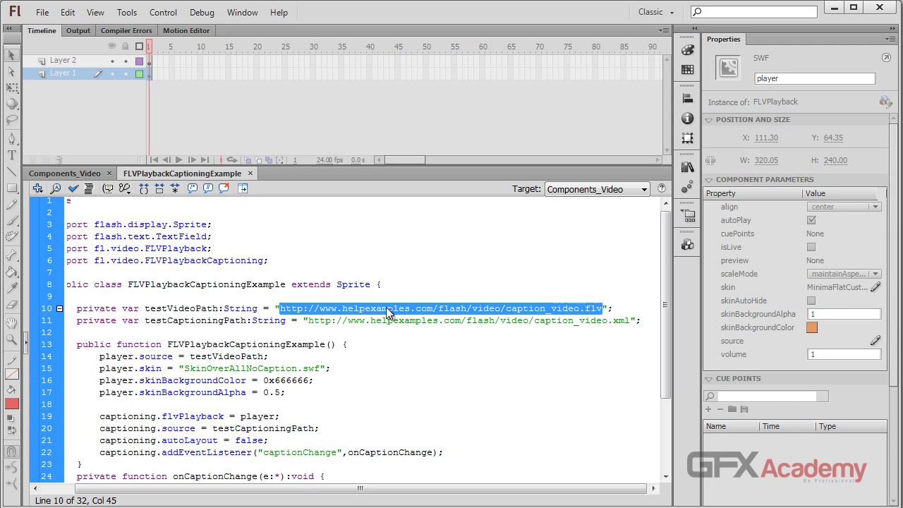
pyautogui.click(330, 308)
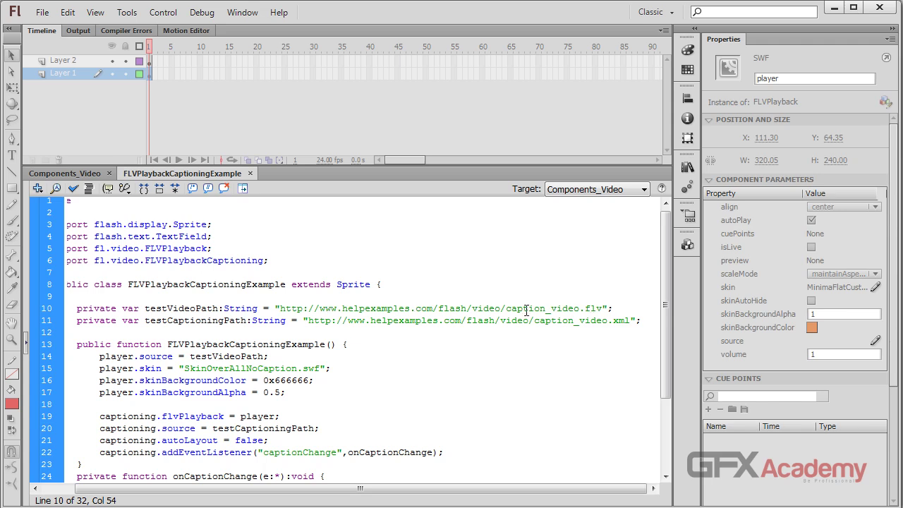
pyautogui.moveTo(280, 308); pyautogui.dragTo(411, 308)
pyautogui.doubleClick(447, 308)
pyautogui.click(477, 308)
pyautogui.moveTo(604, 308); pyautogui.dragTo(497, 308)
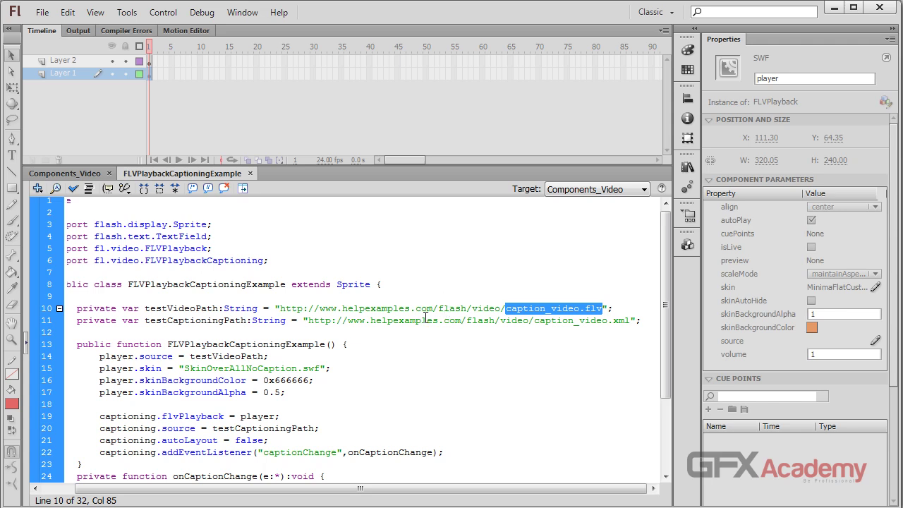
pyautogui.moveTo(308, 320); pyautogui.dragTo(601, 320)
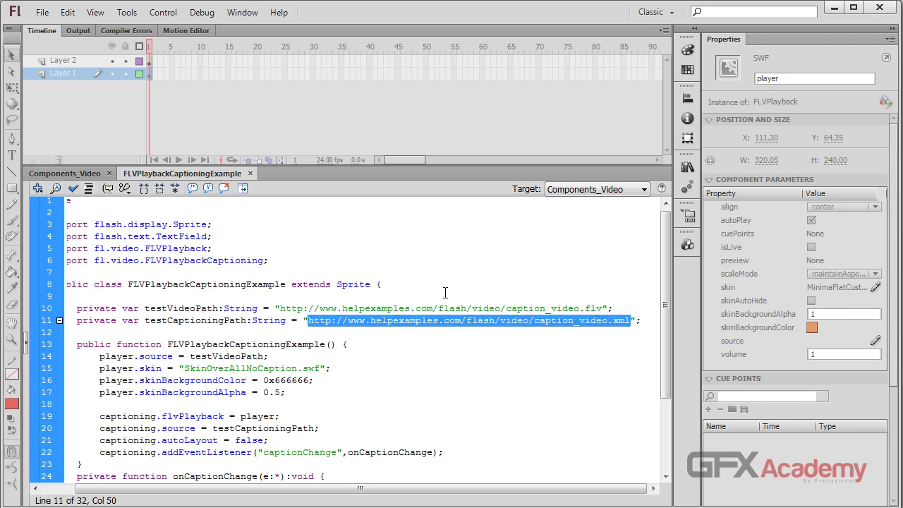
pyautogui.click(395, 321)
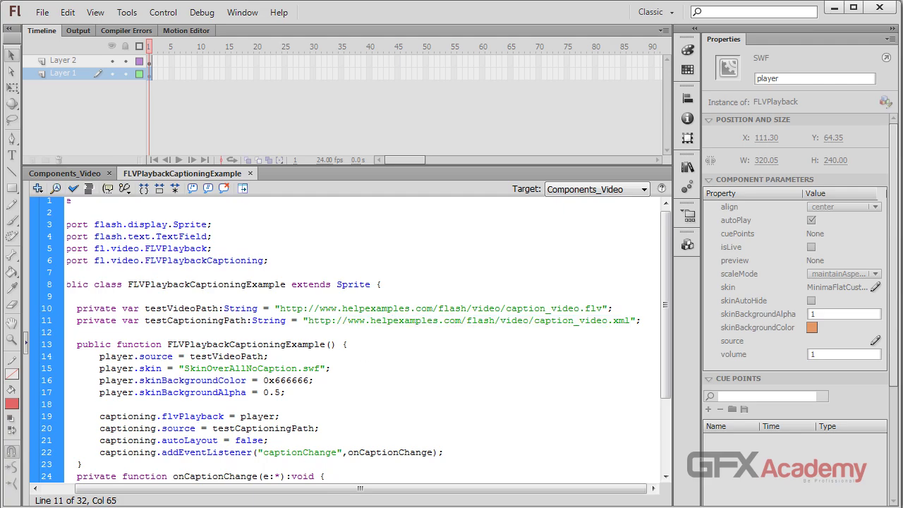
# Switch to Firefox and close the ActionScript 3.0 help, Accessible Flash Course and Google search pages.
pyautogui.hotkey('alt', 'Tab')
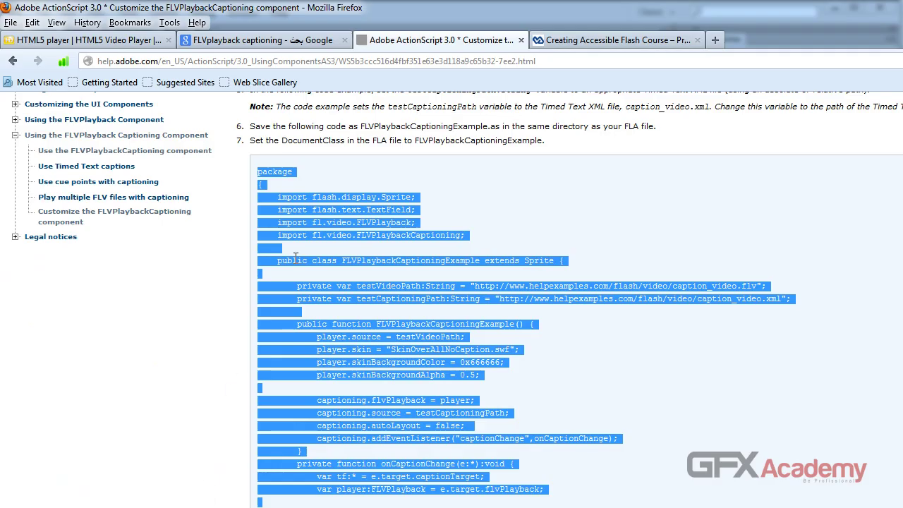
pyautogui.click(520, 41)
pyautogui.click(520, 40)
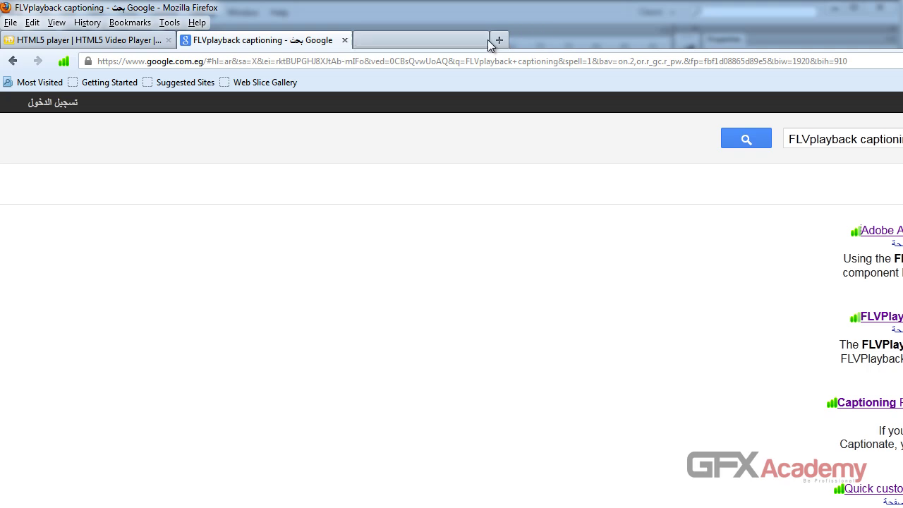
pyautogui.click(343, 40)
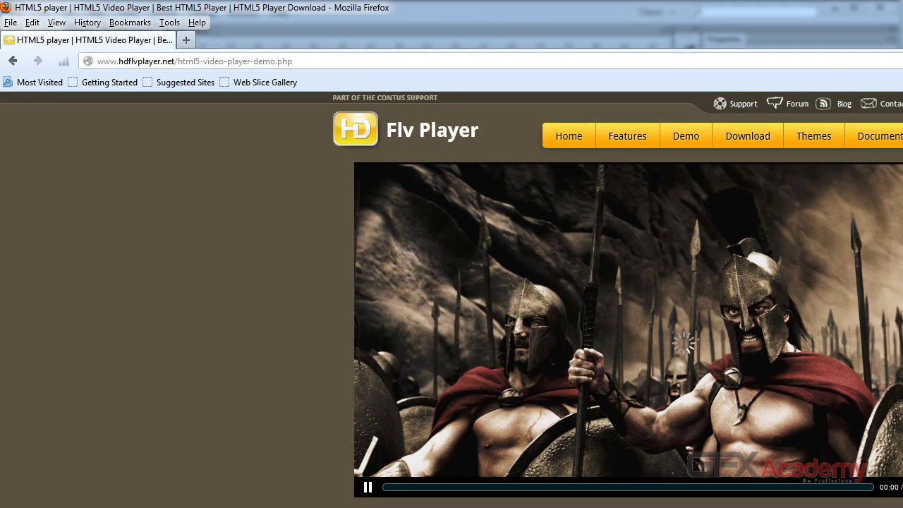
# Restore the Firefox window from full size and widen it on both sides to nearly fill the screen.
pyautogui.doubleClick(653, 42)
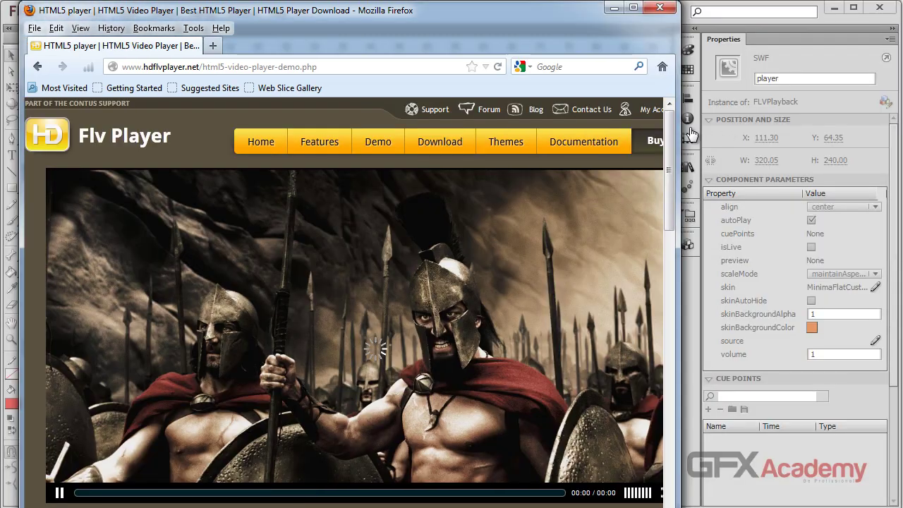
pyautogui.moveTo(678, 66); pyautogui.dragTo(897, 66)
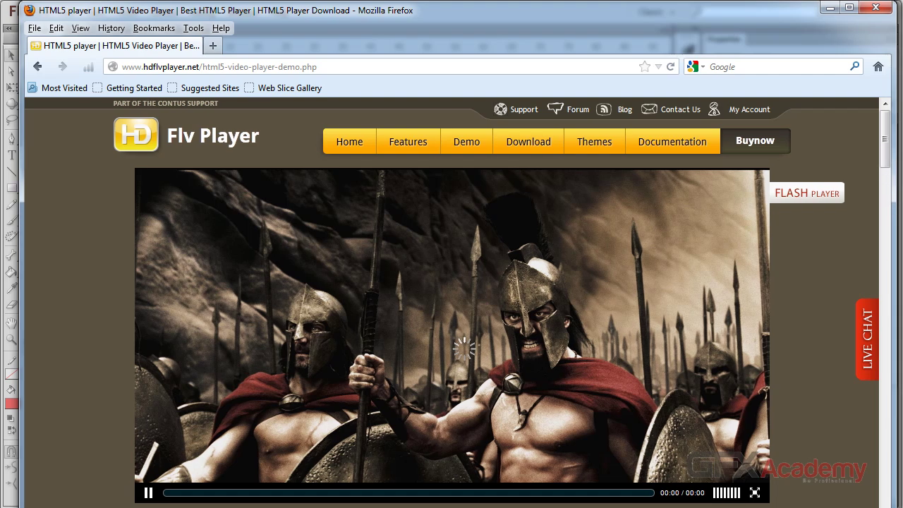
pyautogui.hotkey('ctrl', 'f')
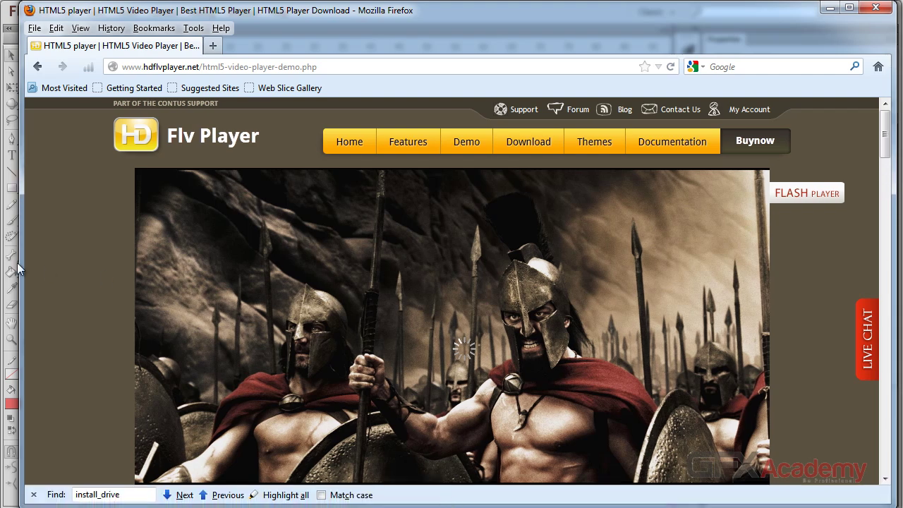
pyautogui.moveTo(13, 264); pyautogui.dragTo(2, 264)
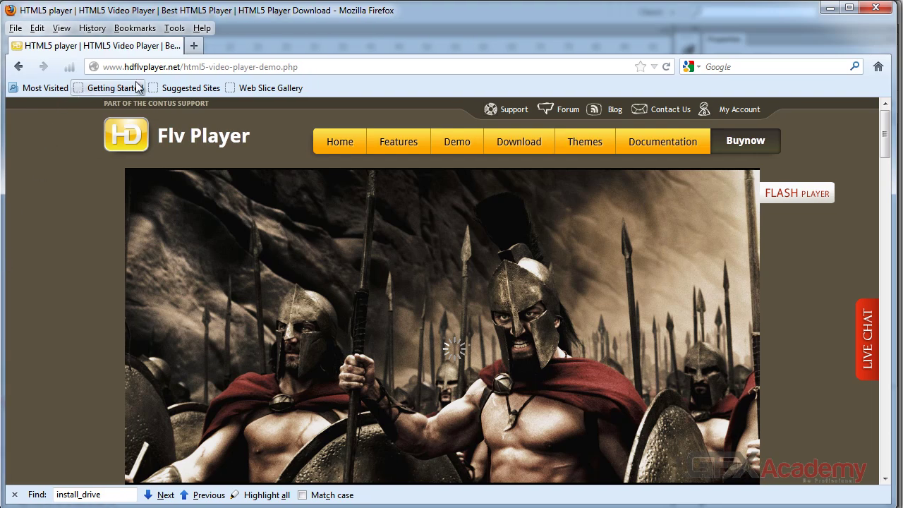
pyautogui.click(150, 65)
pyautogui.write('www.helpexamples.com/flash/video/caption_video.flv')
pyautogui.press('Return')
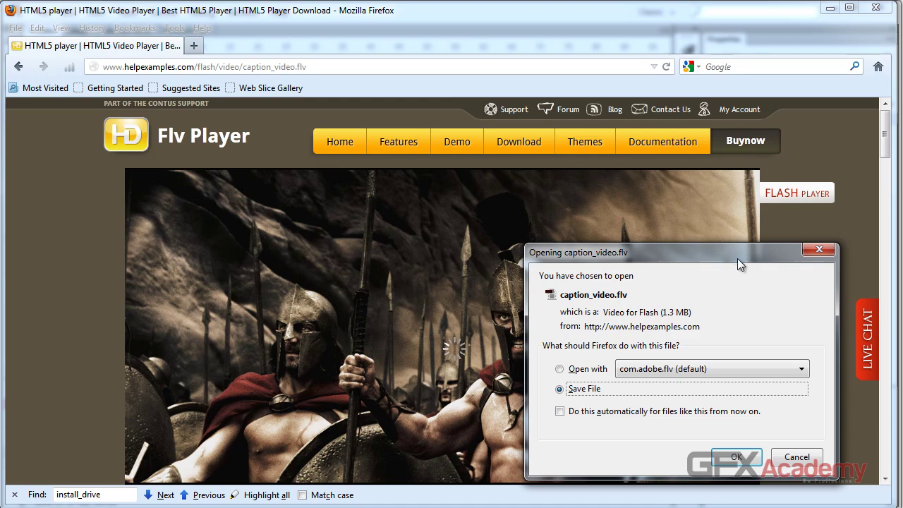
pyautogui.moveTo(737, 258); pyautogui.dragTo(502, 140)
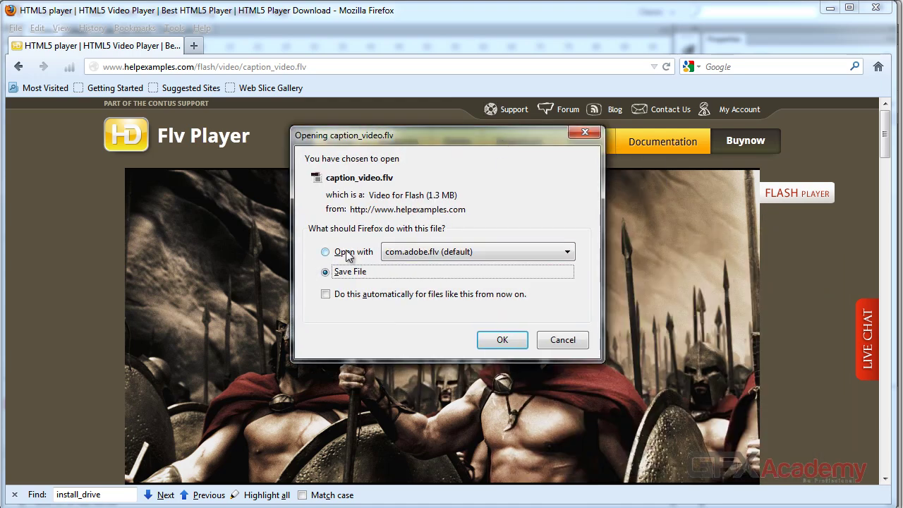
pyautogui.click(562, 340)
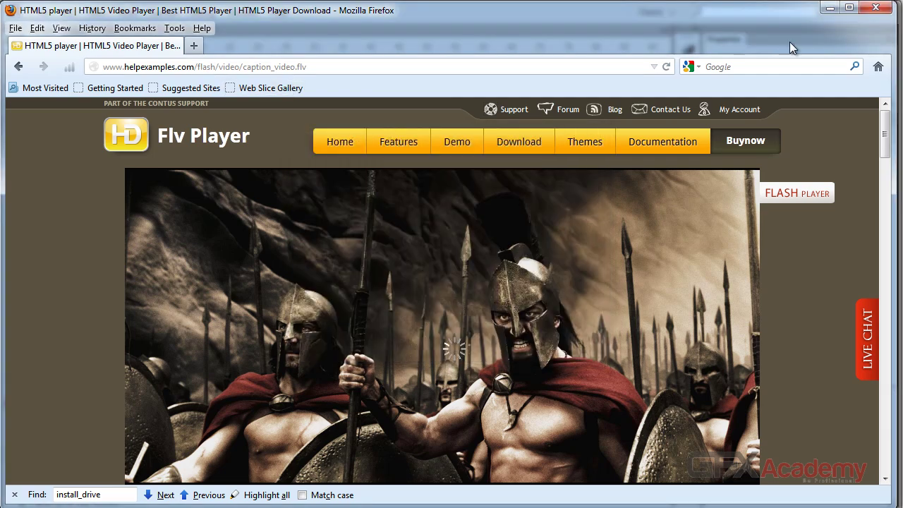
pyautogui.click(830, 14)
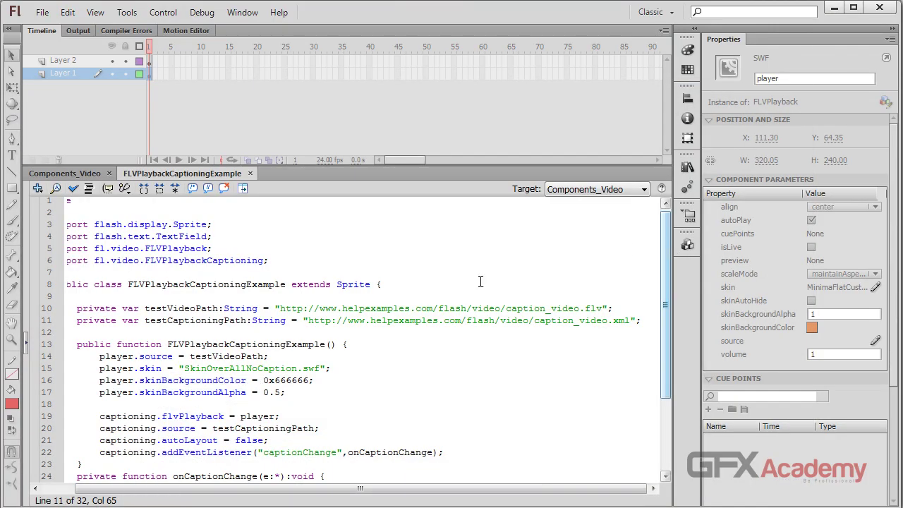
# Examine the FLVPlaybackCaptioningExample code for the player settings, the captioning settings and the onCaptionChange function.
pyautogui.click(287, 317)
pyautogui.scroll(-4, 289, 276)
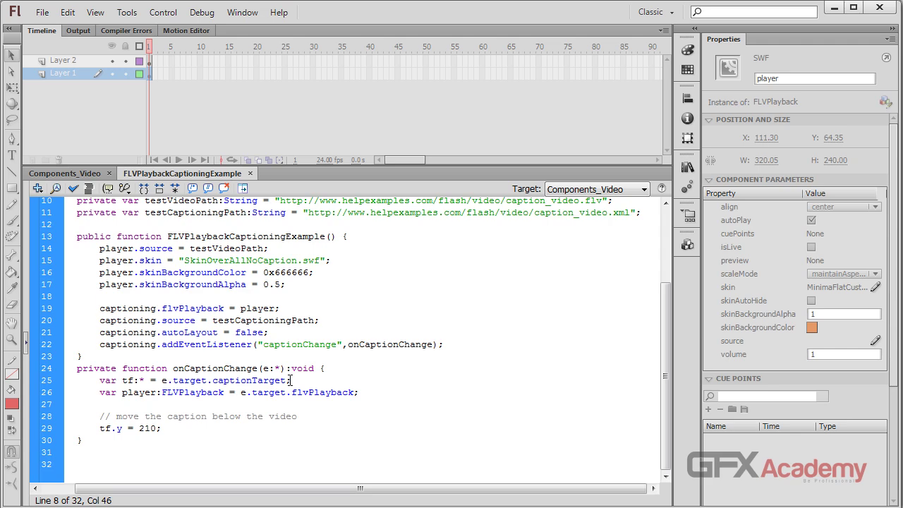
pyautogui.scroll(3, 291, 381)
pyautogui.scroll(-3, 261, 343)
pyautogui.click(236, 311)
pyautogui.scroll(1, 241, 294)
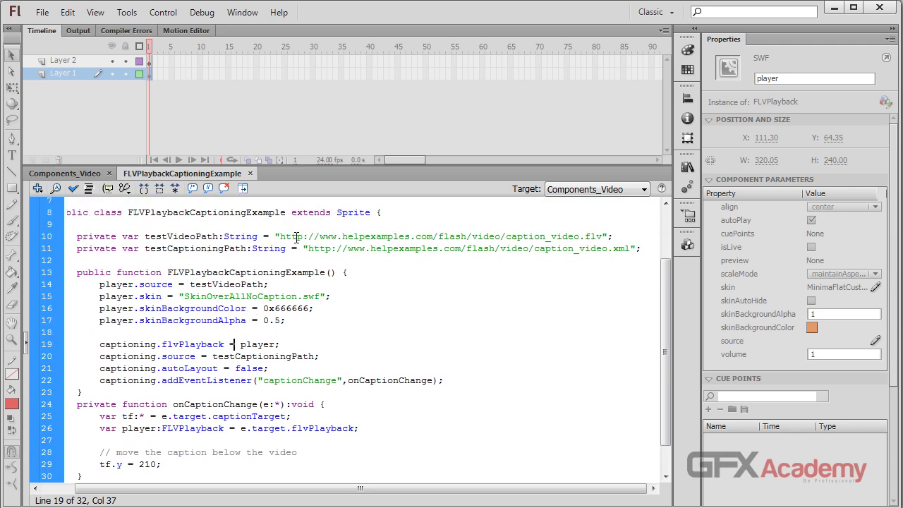
pyautogui.moveTo(282, 237); pyautogui.dragTo(319, 248)
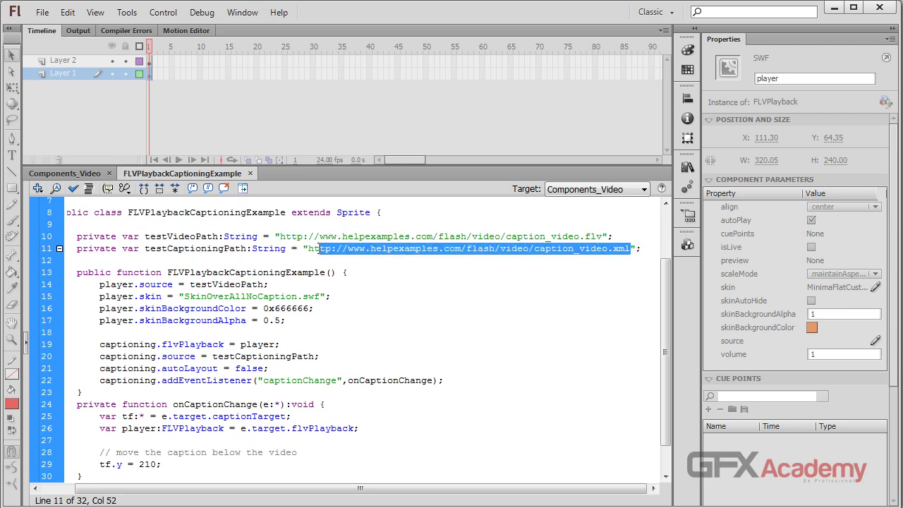
pyautogui.click(312, 237)
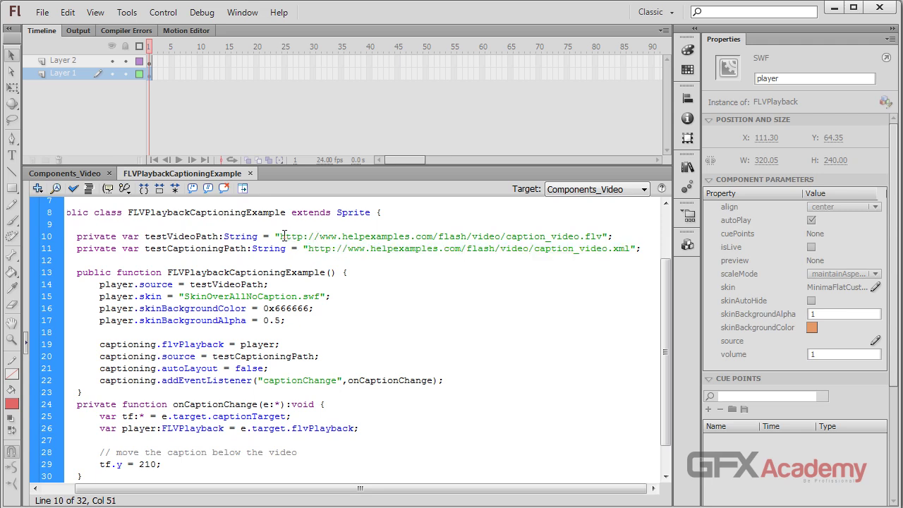
pyautogui.moveTo(282, 237); pyautogui.dragTo(482, 237)
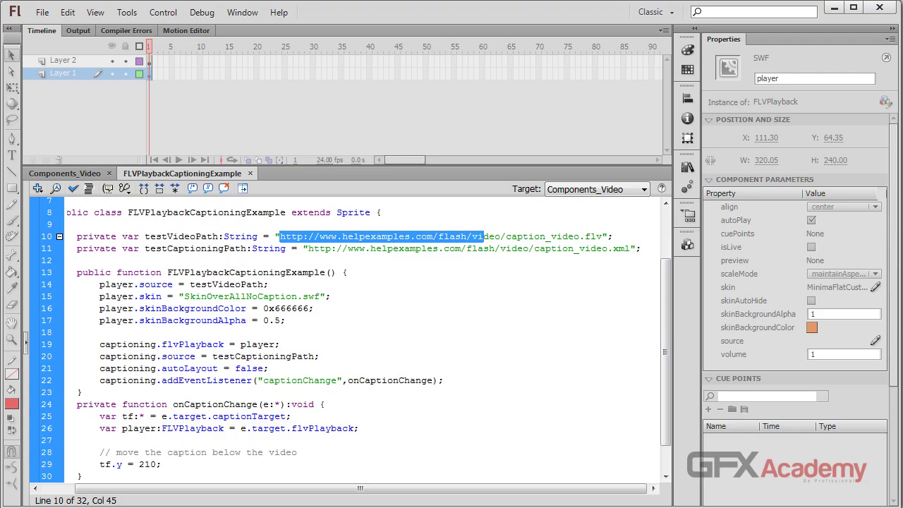
pyautogui.hotkey('alt', 'Tab')
pyautogui.click(215, 67)
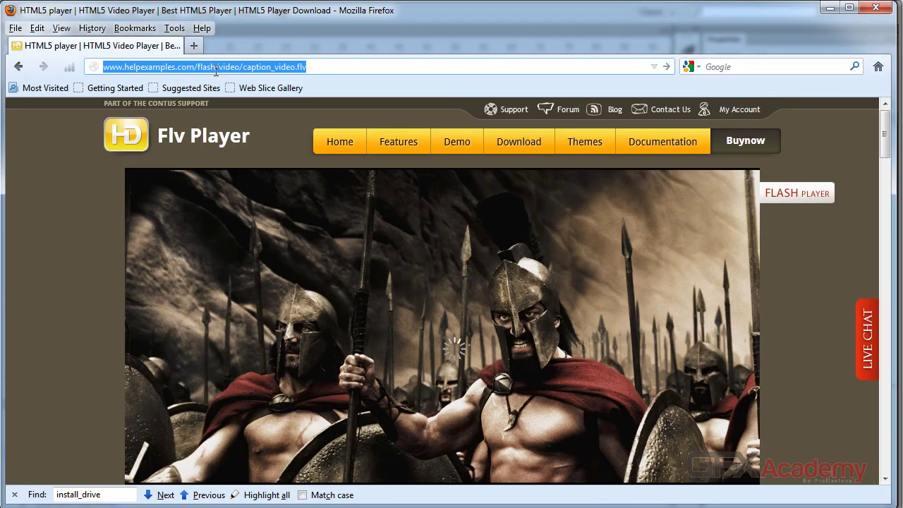
pyautogui.write('http://www.helpexamples.com/flash/video/caption_video.xml')
pyautogui.press('Return')
# Examine the caption XML's begin times, durations, caption texts and styling section, and close Firefox.
pyautogui.scroll(-5, 174, 245)
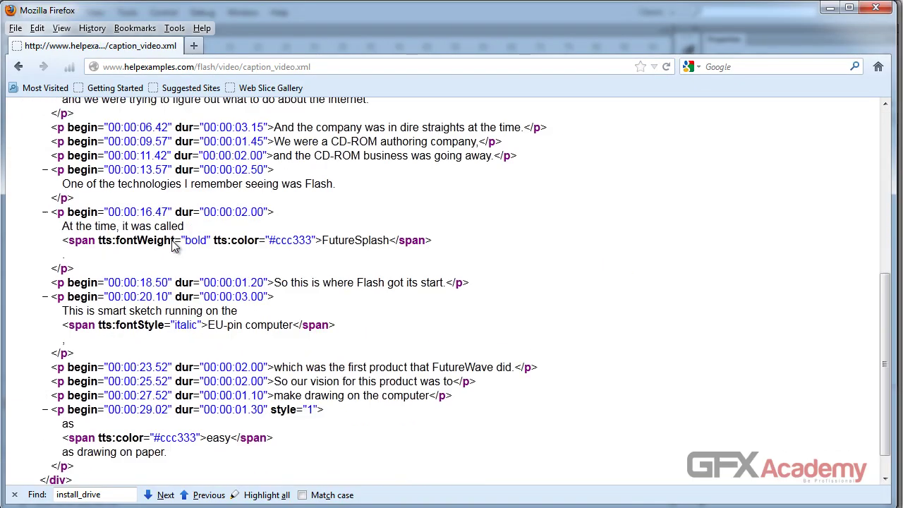
pyautogui.scroll(-1, 174, 245)
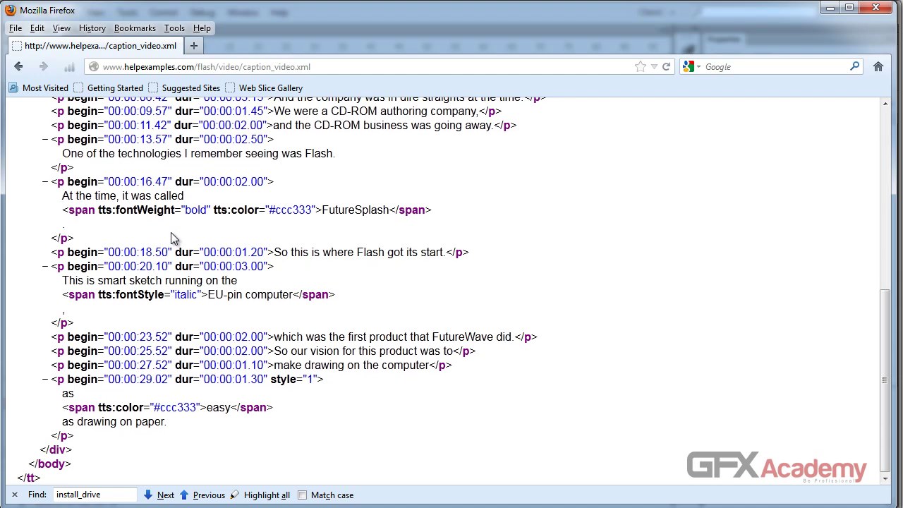
pyautogui.scroll(4, 141, 201)
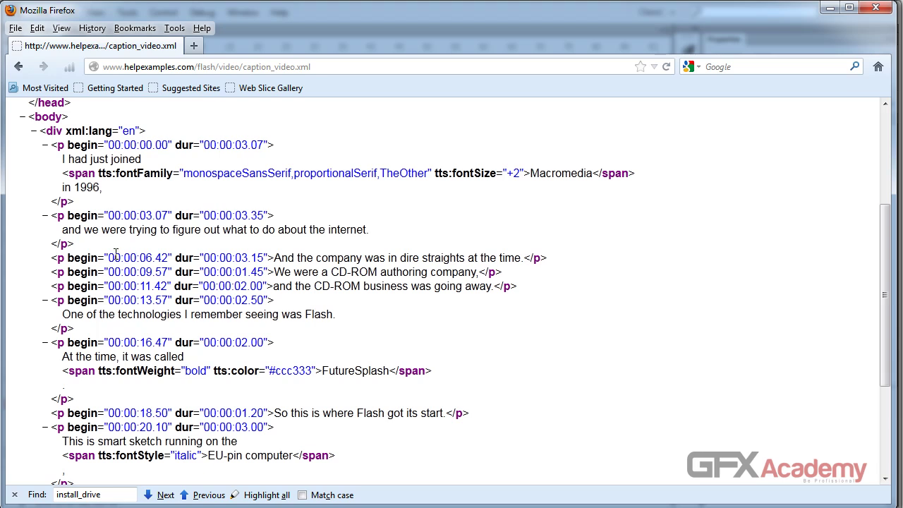
pyautogui.moveTo(109, 258); pyautogui.dragTo(263, 258)
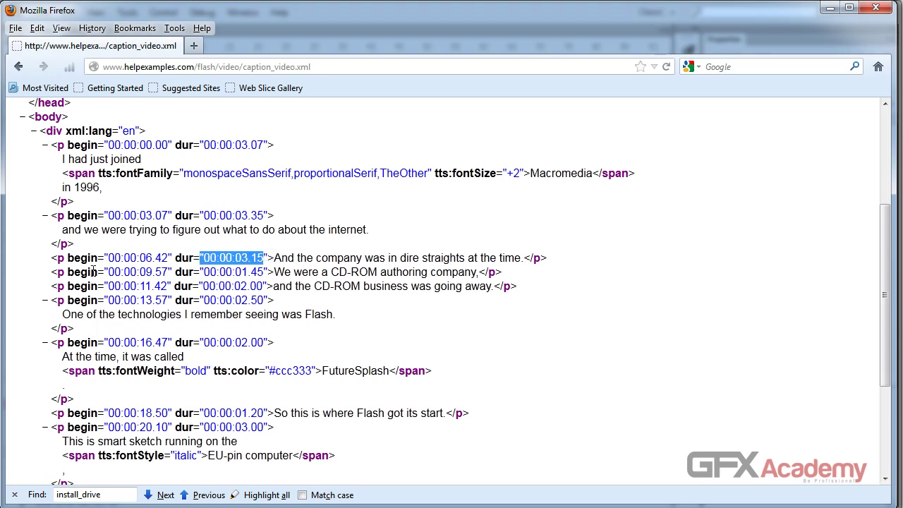
pyautogui.moveTo(109, 273); pyautogui.dragTo(153, 272)
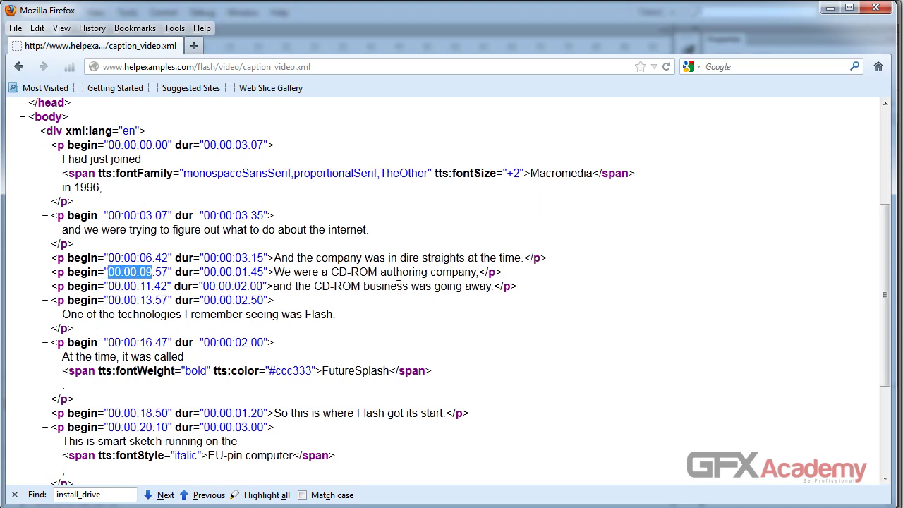
pyautogui.scroll(-3, 159, 274)
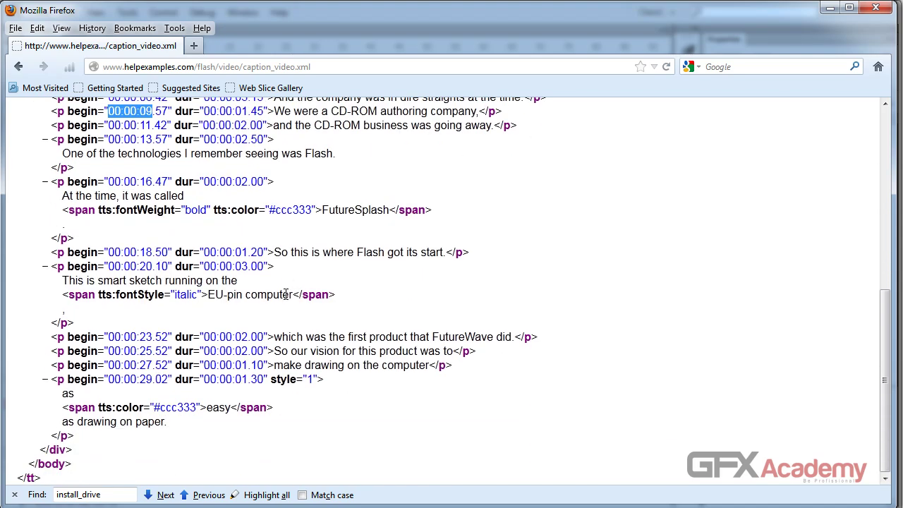
pyautogui.scroll(6, 285, 307)
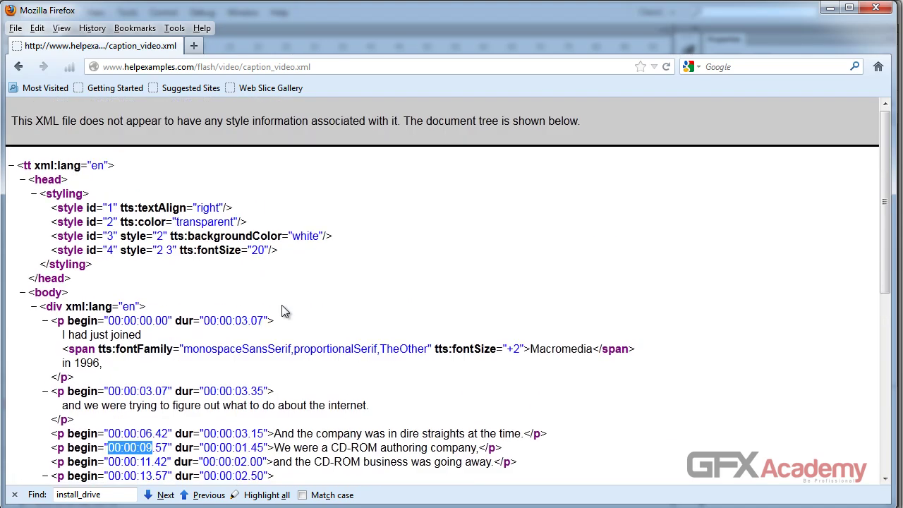
pyautogui.click(873, 12)
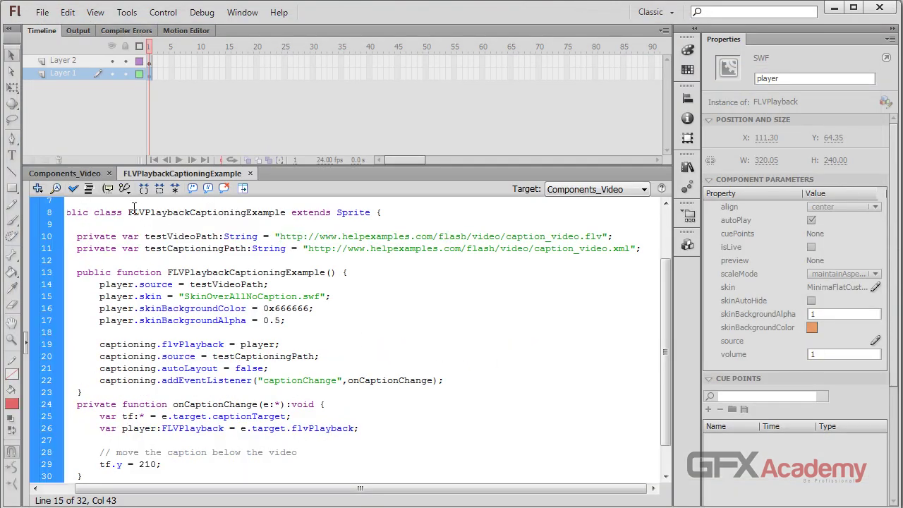
# Move the FLVPlayback and FLVPlaybackCaptioning components off the stage's lower-left corner in Components_Video and display the list of available components.
pyautogui.click(81, 175)
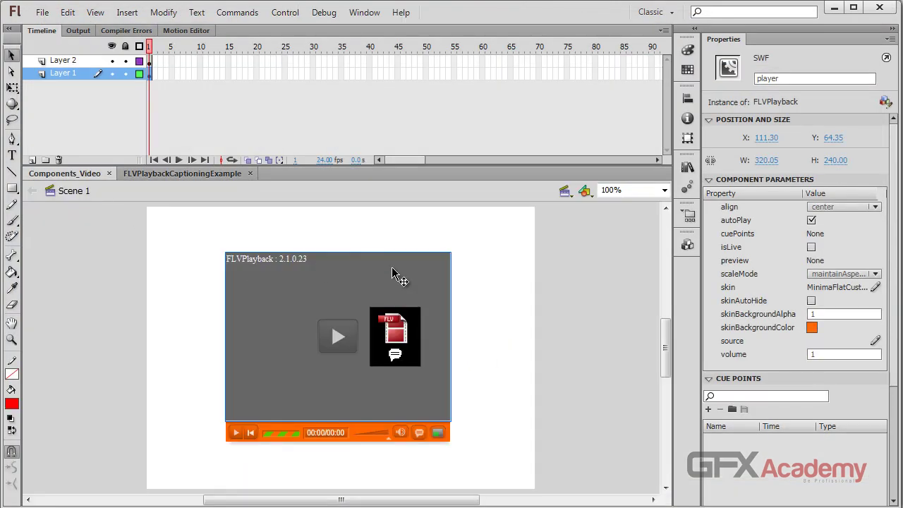
pyautogui.moveTo(498, 281); pyautogui.dragTo(189, 370)
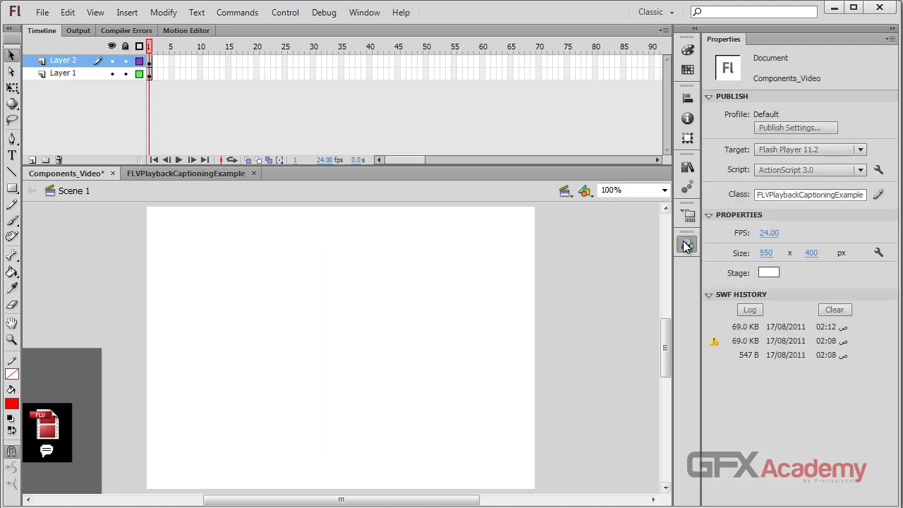
pyautogui.click(688, 244)
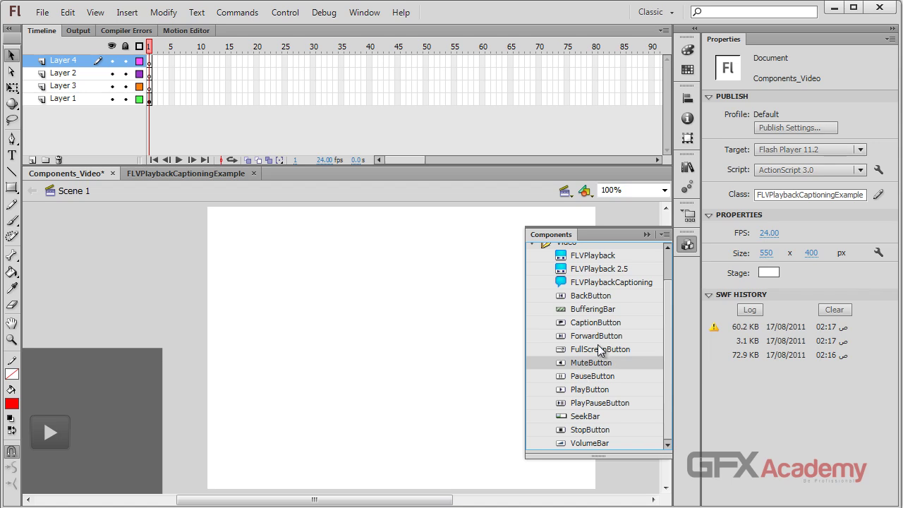
# Place BackButton, BufferingBar and CaptionButton components on the stage, with the BufferingBar just below the BackButton.
pyautogui.click(590, 296)
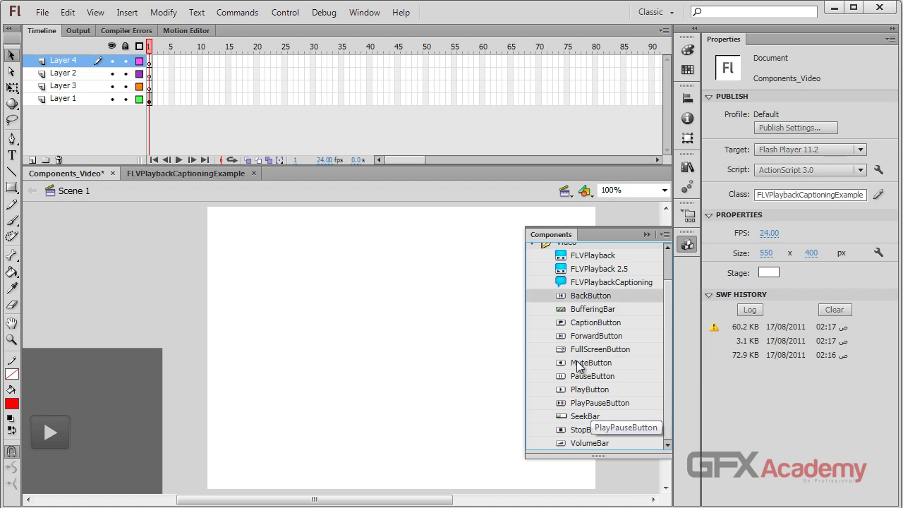
pyautogui.moveTo(572, 296); pyautogui.dragTo(460, 346)
pyautogui.moveTo(574, 318); pyautogui.dragTo(483, 355)
pyautogui.moveTo(574, 334); pyautogui.dragTo(406, 362)
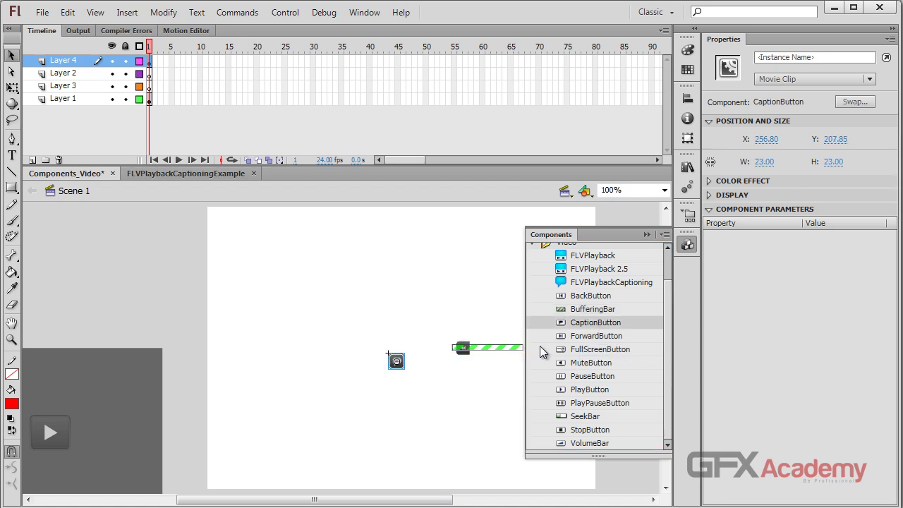
pyautogui.moveTo(504, 357); pyautogui.dragTo(471, 376)
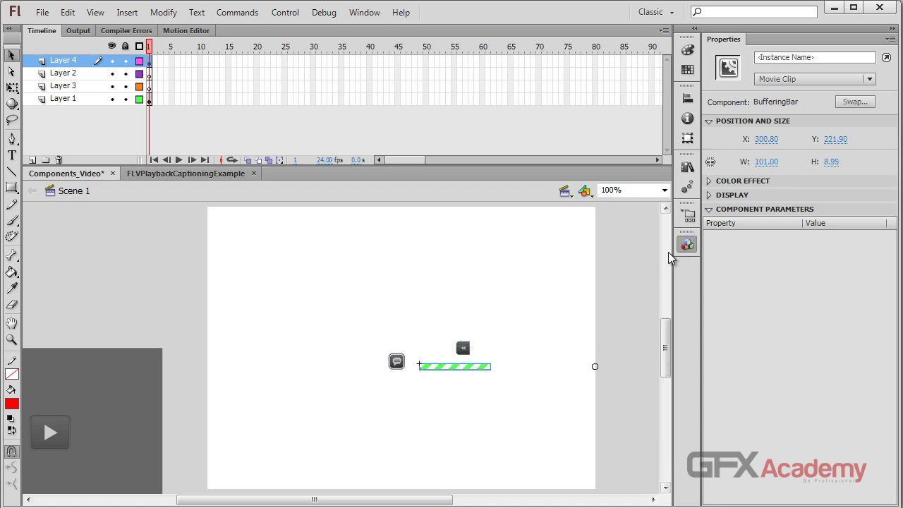
# Add the ForwardButton, FullScreenButton, MuteButton, PauseButton, PlayButton, PlayPauseButton, SeekBar, StopButton and VolumeBar components to the stage.
pyautogui.click(688, 244)
pyautogui.moveTo(568, 336); pyautogui.dragTo(444, 409)
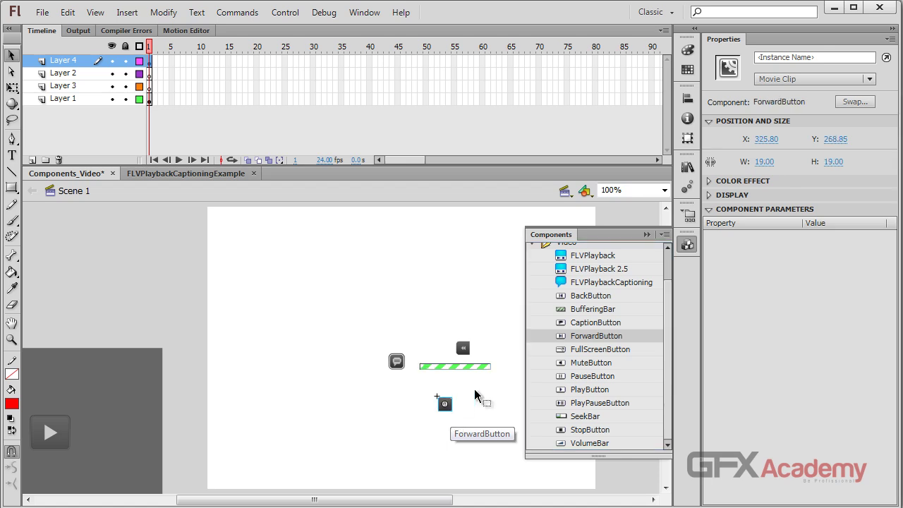
pyautogui.moveTo(576, 349); pyautogui.dragTo(400, 433)
pyautogui.moveTo(626, 379); pyautogui.dragTo(370, 388)
pyautogui.moveTo(612, 392); pyautogui.dragTo(489, 419)
pyautogui.moveTo(577, 421); pyautogui.dragTo(495, 296)
pyautogui.moveTo(612, 444); pyautogui.dragTo(458, 311)
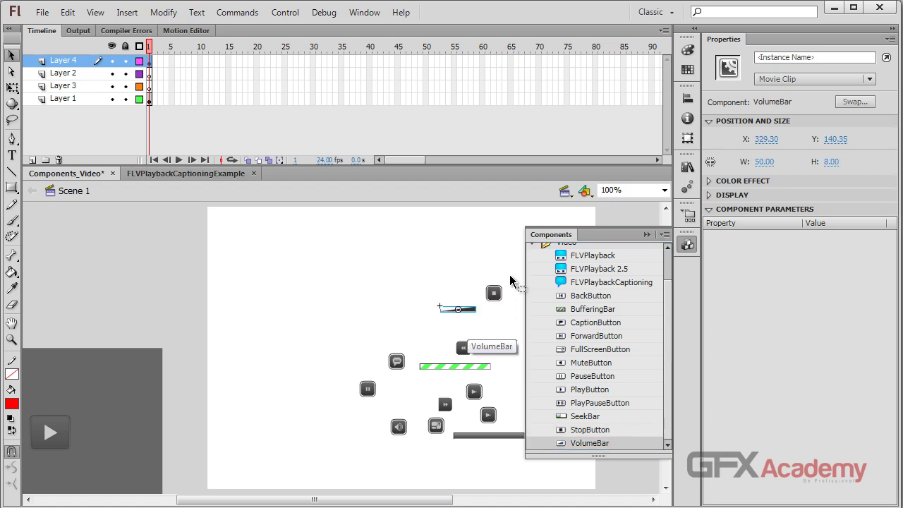
# Test the movie with the separate playback controls, close the test window, and delete all these controls from the stage.
pyautogui.moveTo(512, 271); pyautogui.dragTo(302, 493)
pyautogui.hotkey('ctrl', 'Return')
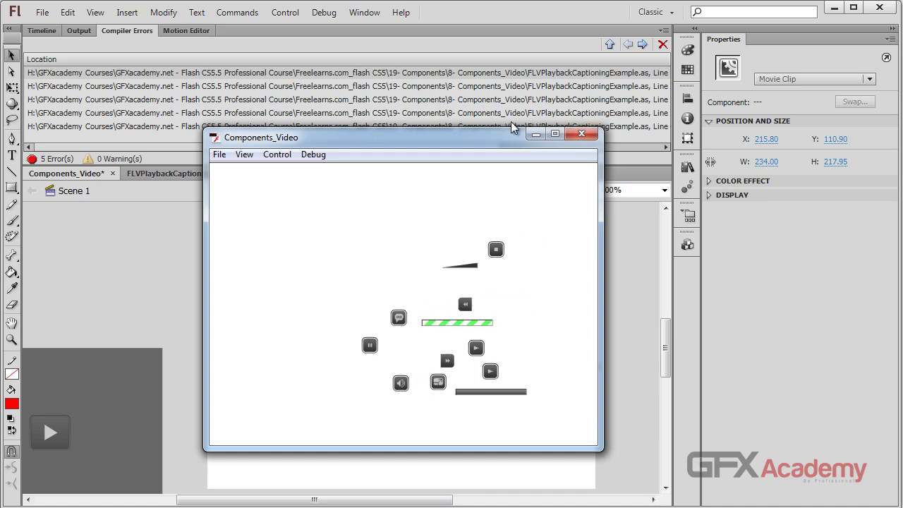
pyautogui.click(585, 134)
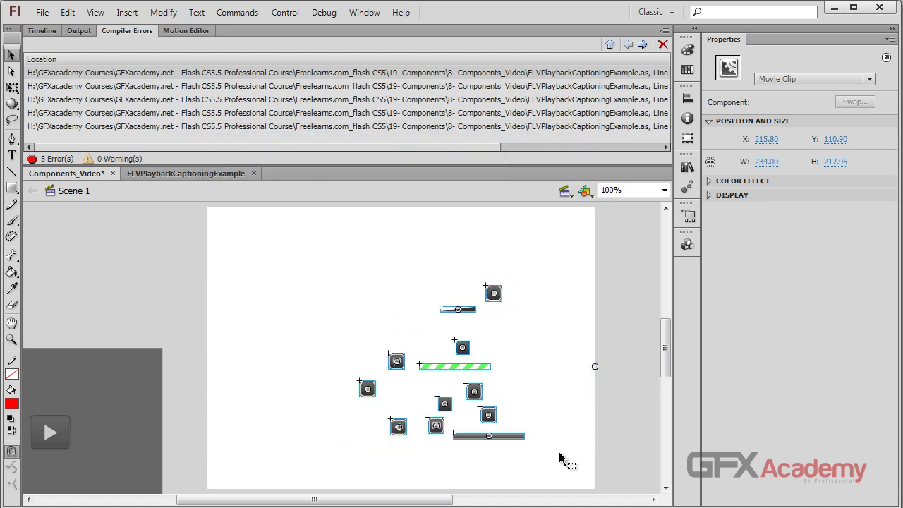
pyautogui.press('Delete')
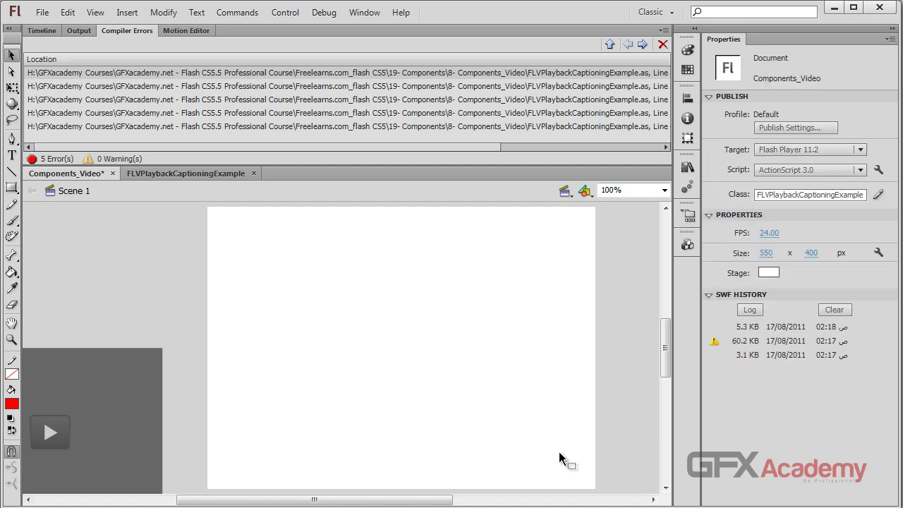
# Clear the document's SWF history and save Components_Video.
pyautogui.click(847, 312)
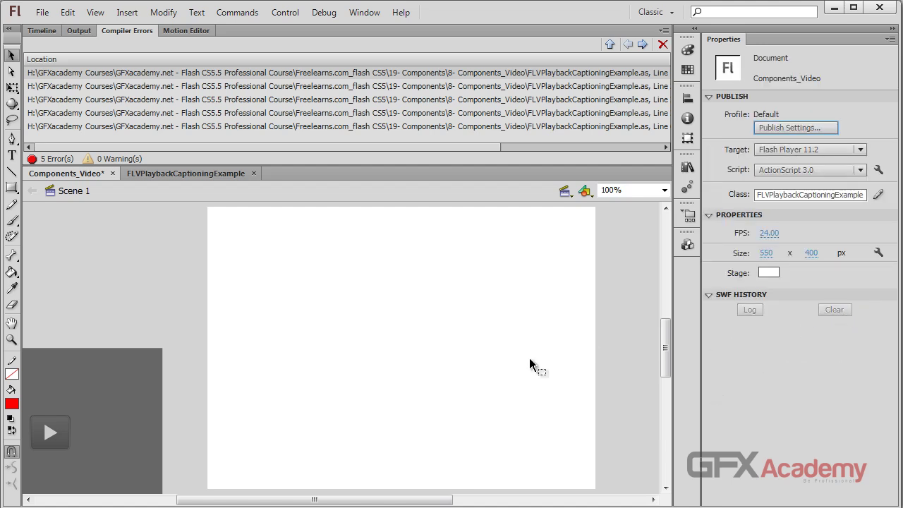
pyautogui.hotkey('ctrl', 's')
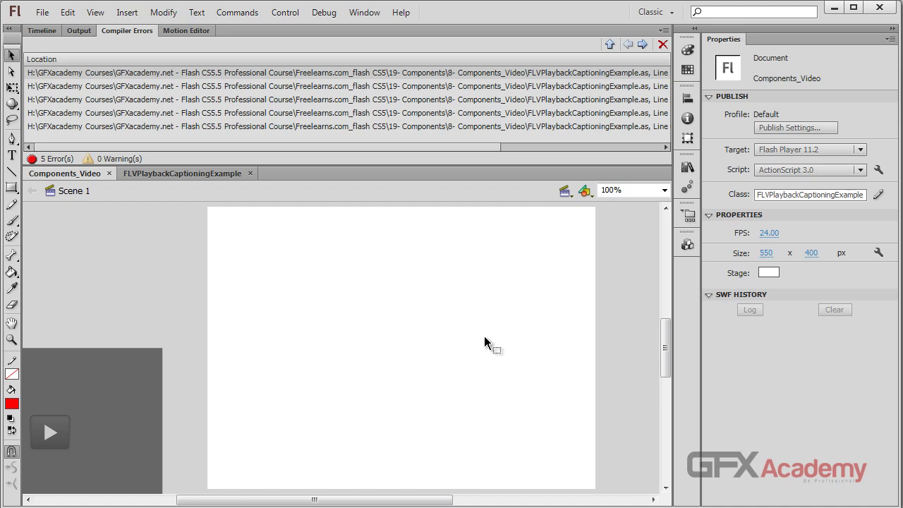
# Display the timeline and move the FLVPlayback player back onto the stage at about X 52.30, Y 78.35.
pyautogui.click(50, 31)
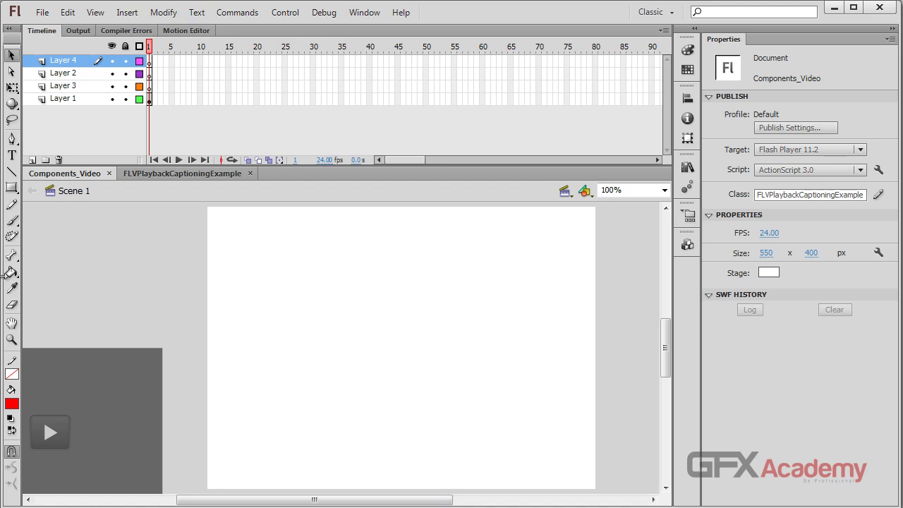
pyautogui.scroll(-3, 234, 313)
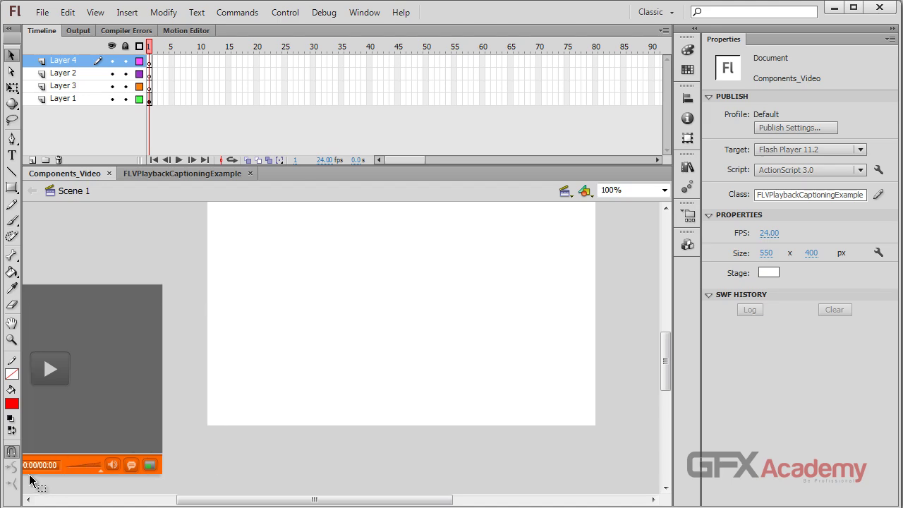
pyautogui.click(55, 379)
pyautogui.moveTo(237, 500); pyautogui.dragTo(476, 370)
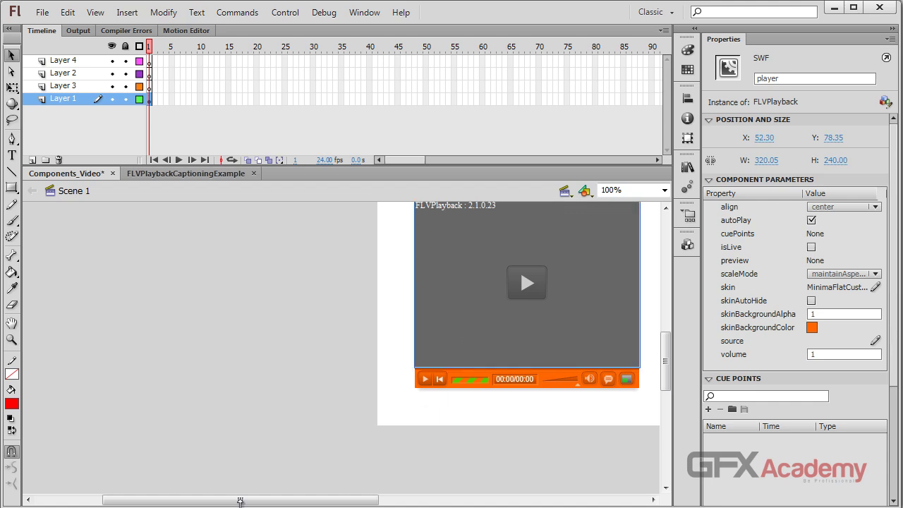
pyautogui.moveTo(240, 501); pyautogui.dragTo(271, 502)
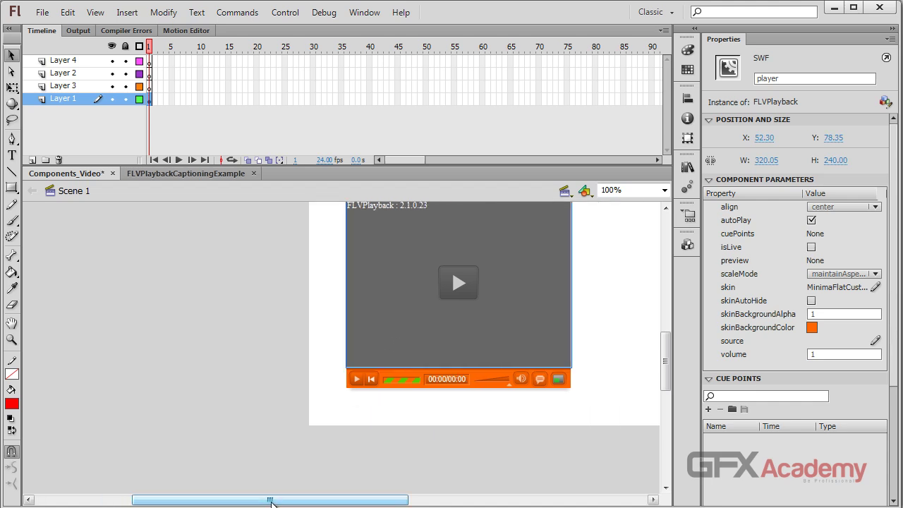